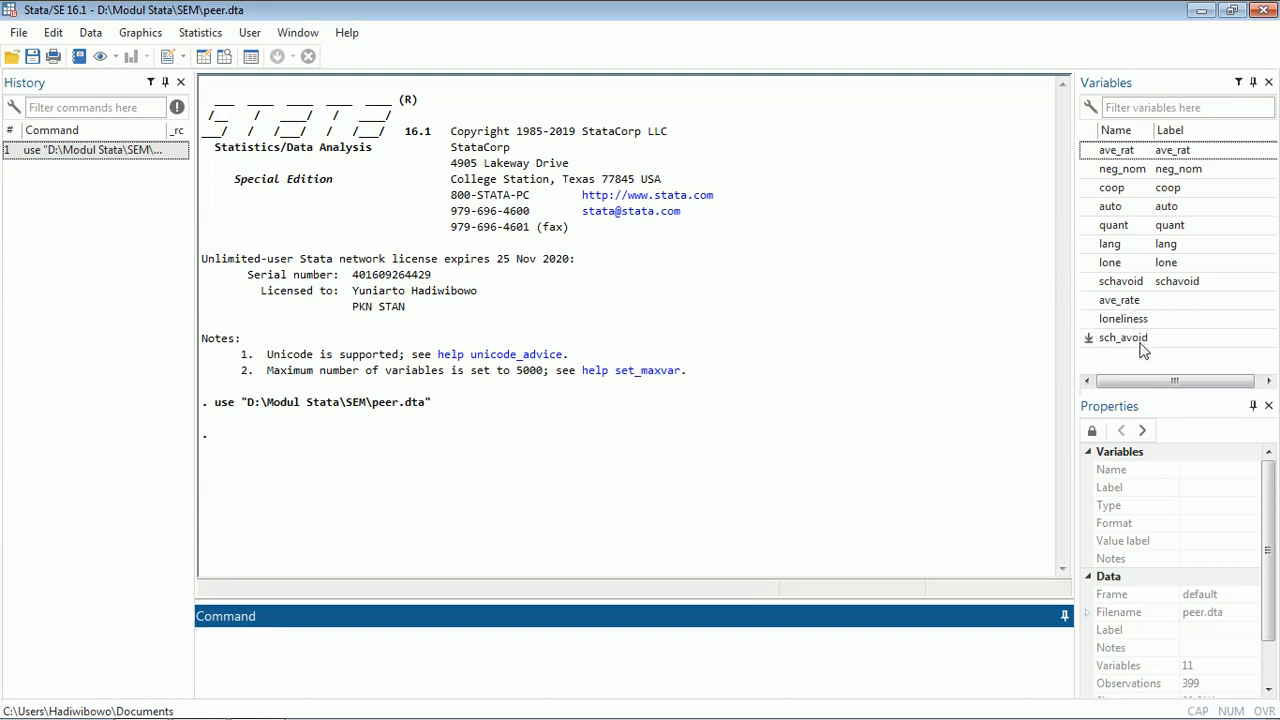
- Open the SEM Builder for structural equation model building and estimation
left_click(200, 32)
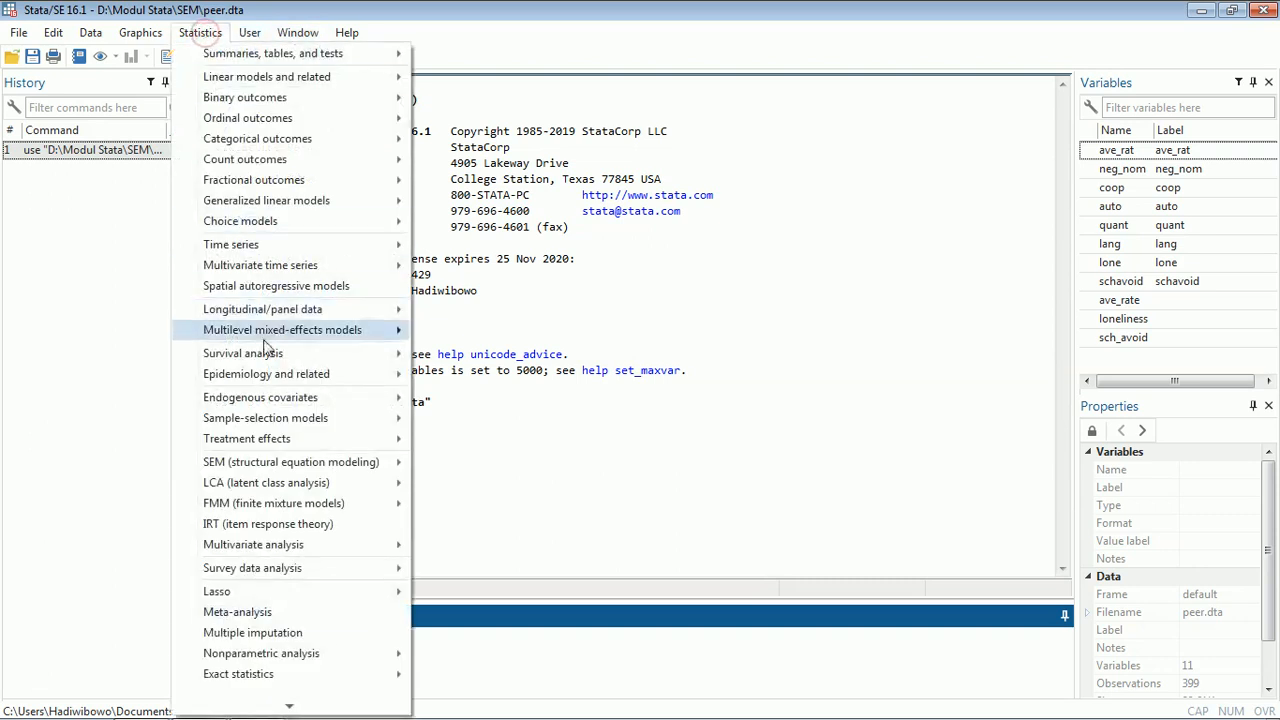
mouse_move(370, 462)
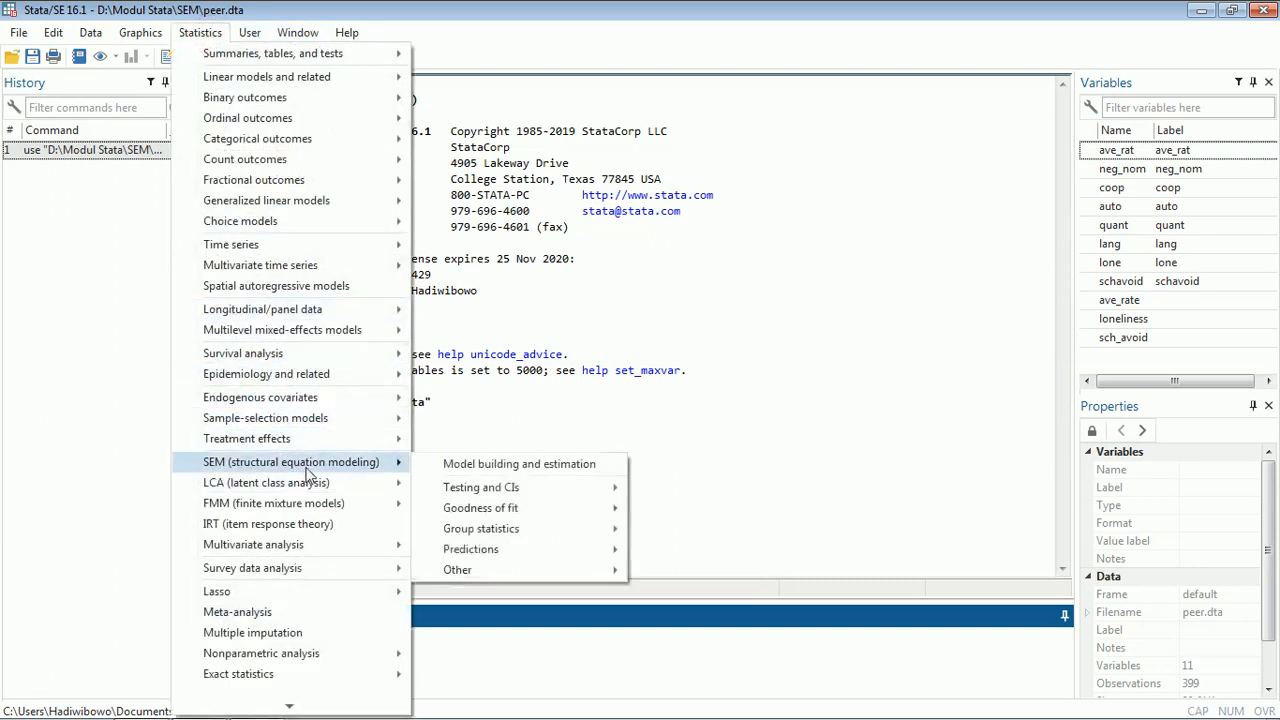
left_click(474, 466)
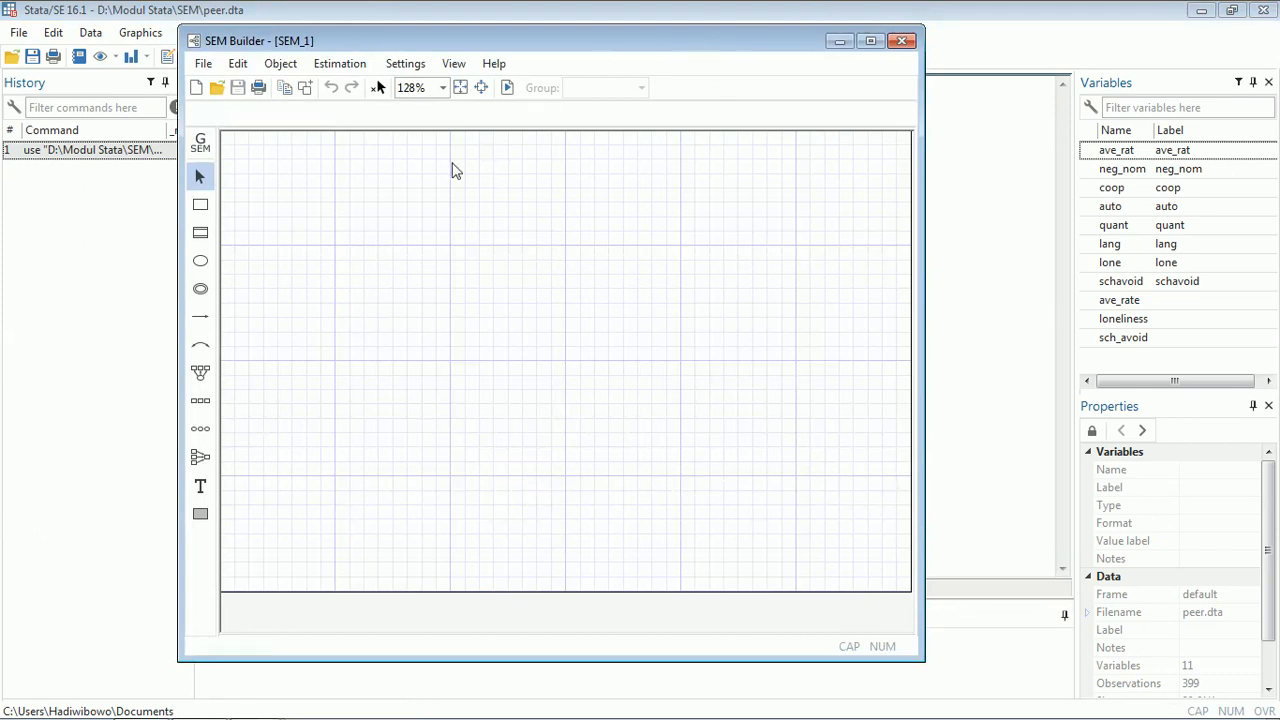
- Add a left-pointing measurement component for latent variable rejection with indicators ave_rate and neg_nom, and reposition it
left_click(204, 374)
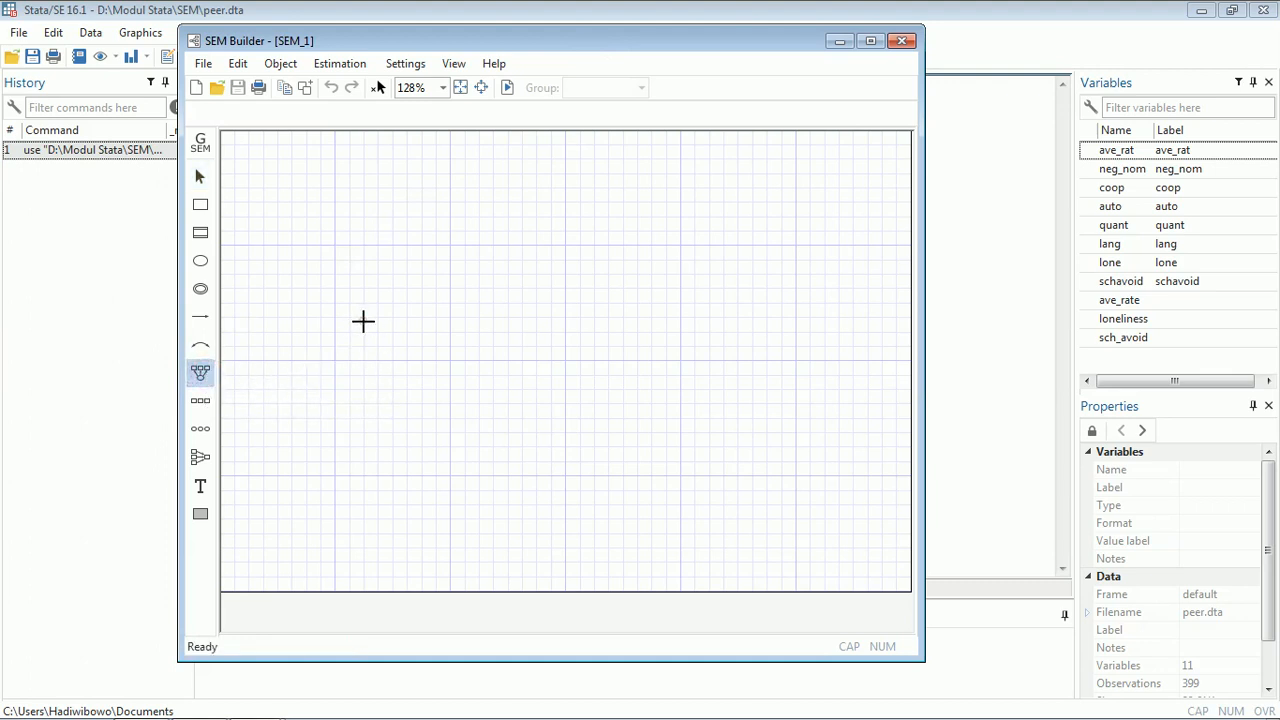
left_click(371, 320)
double_click(447, 304)
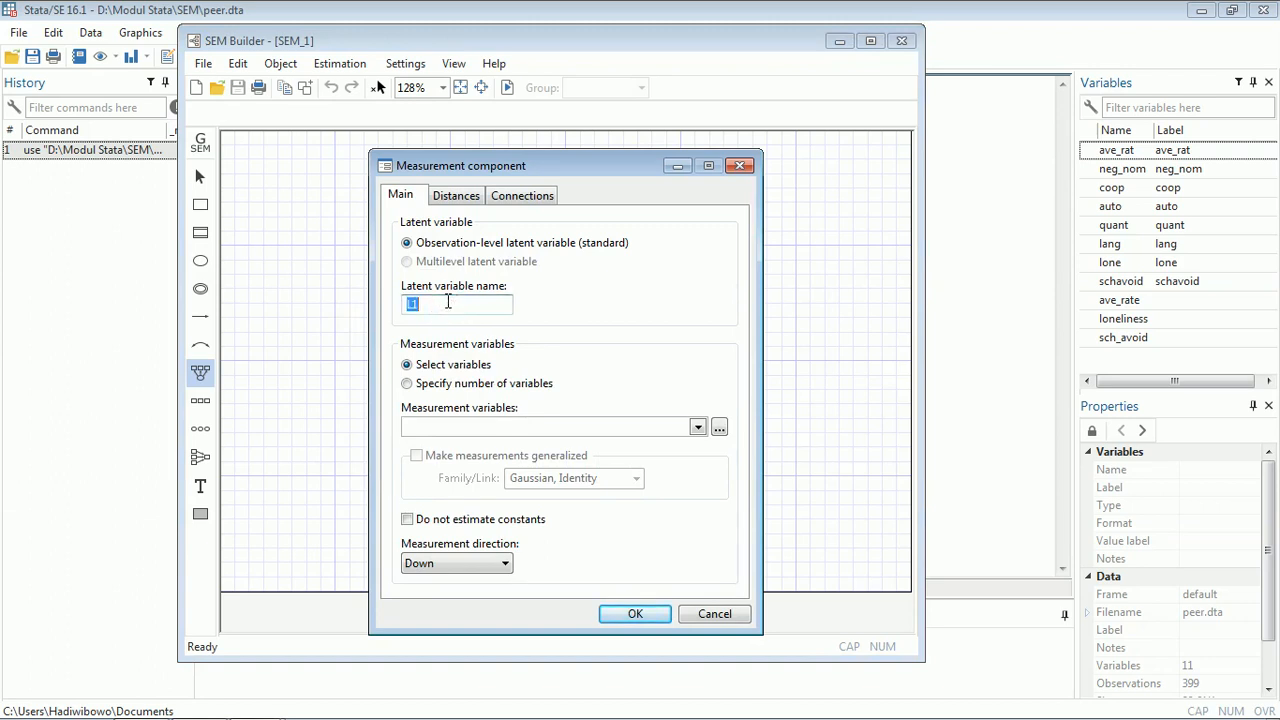
type("rejection")
left_click(697, 427)
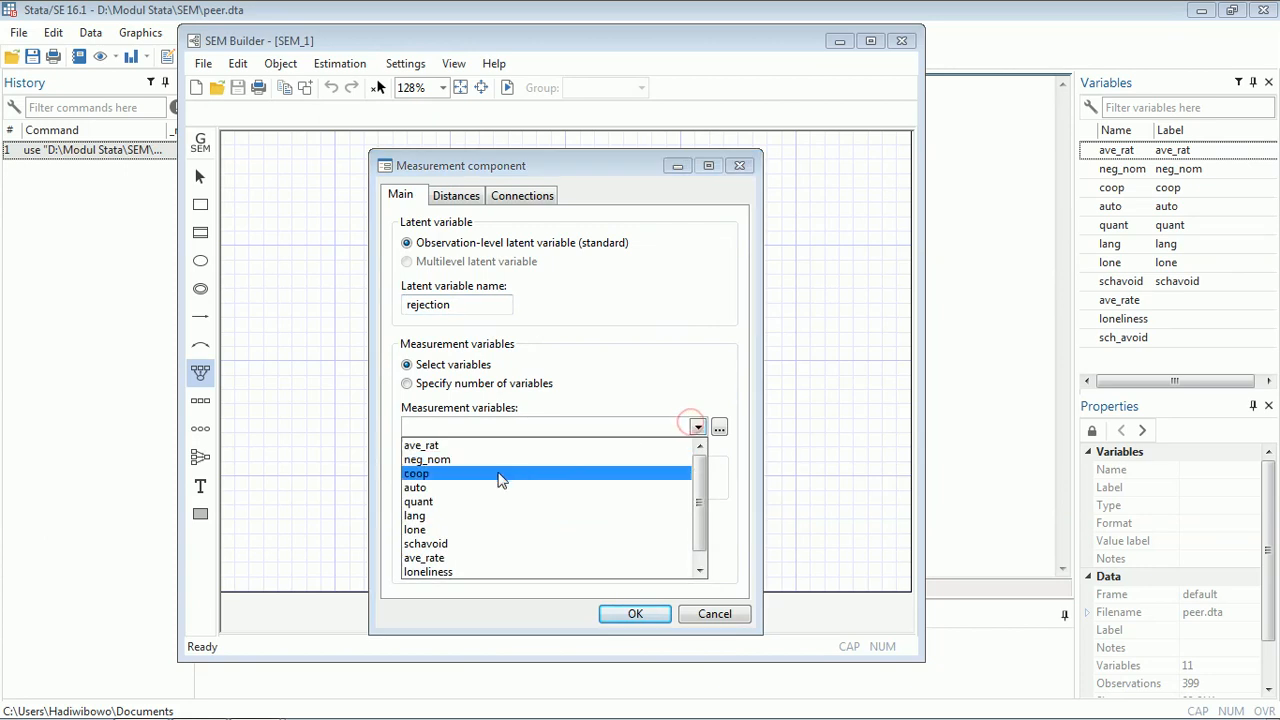
left_click(508, 558)
left_click(440, 460)
left_click(657, 620)
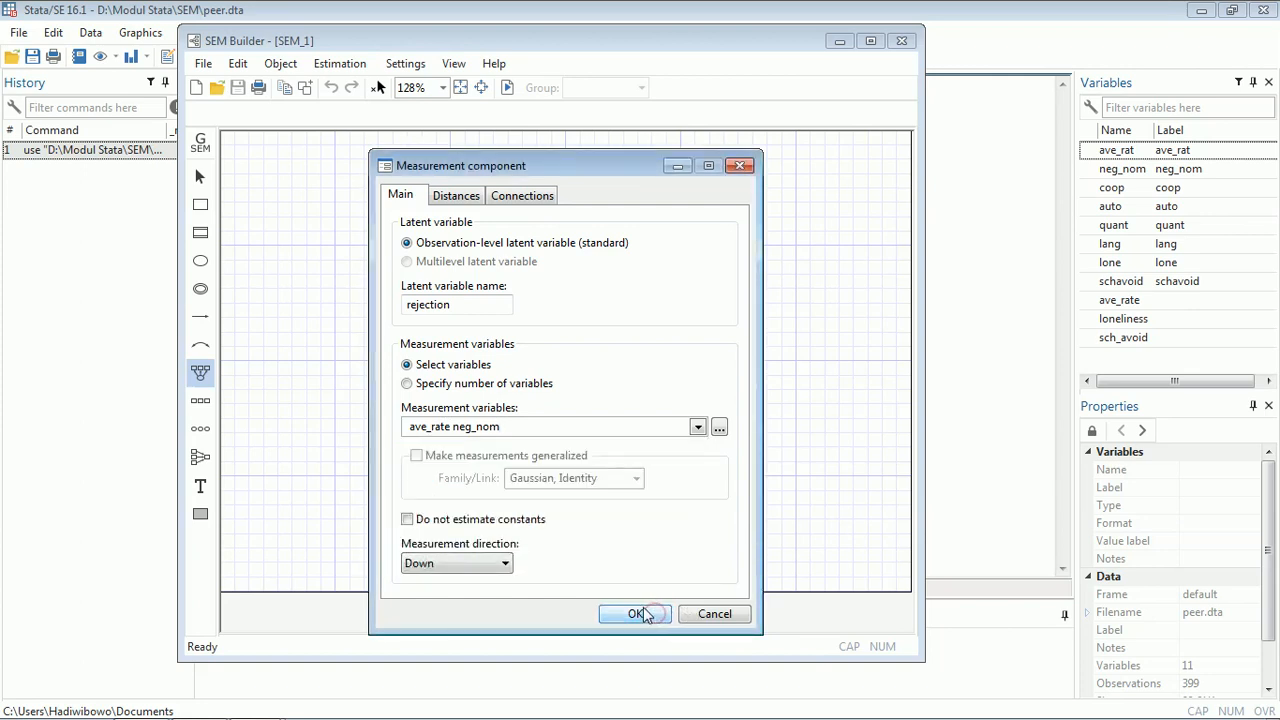
left_click(503, 564)
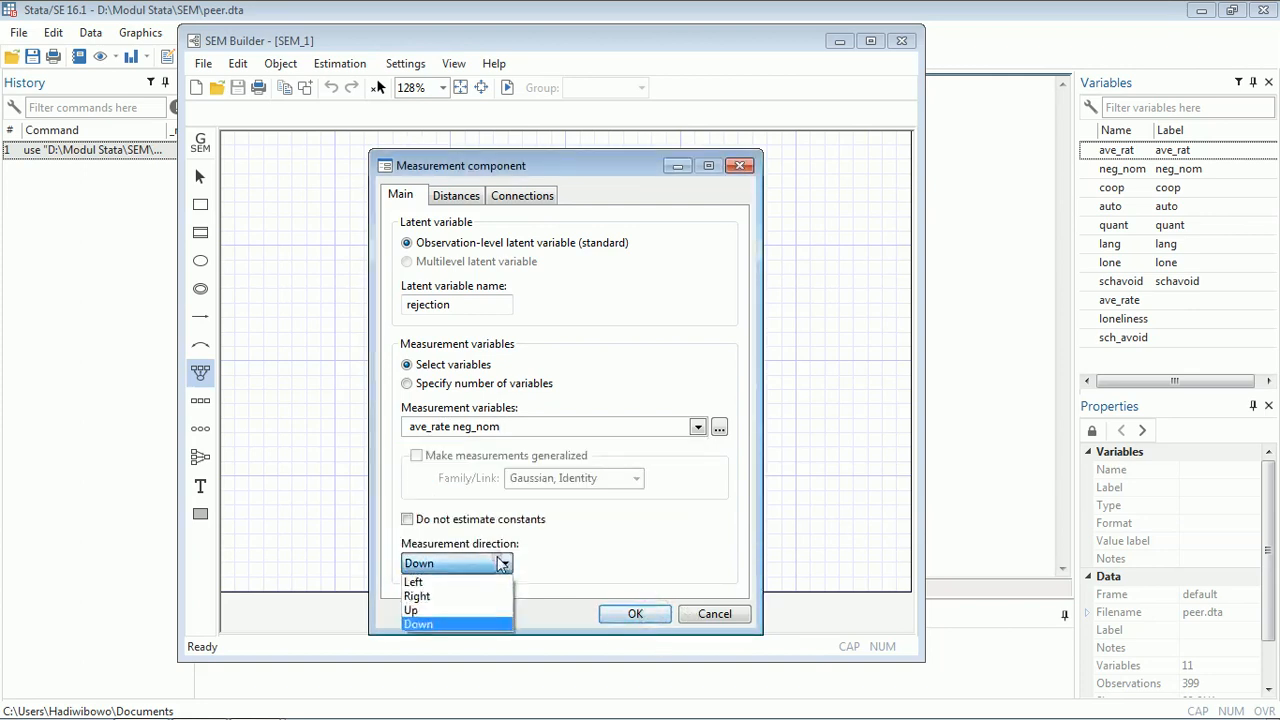
left_click(465, 583)
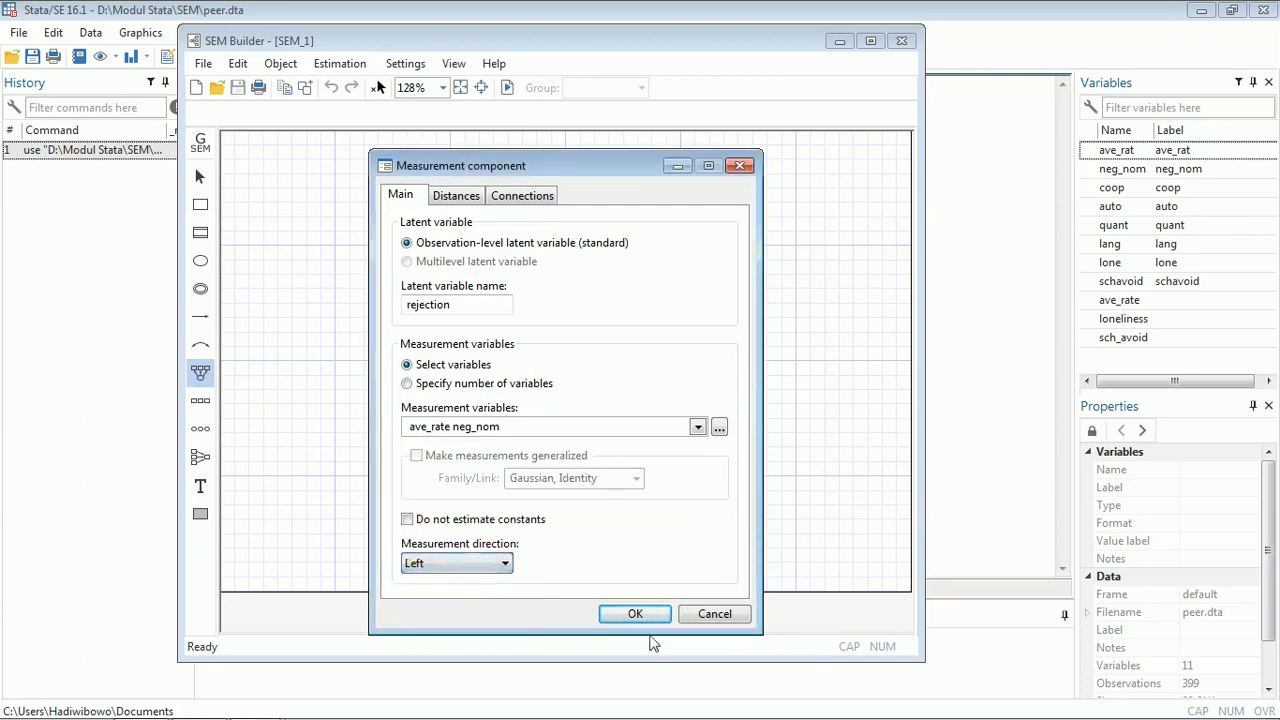
left_click(645, 612)
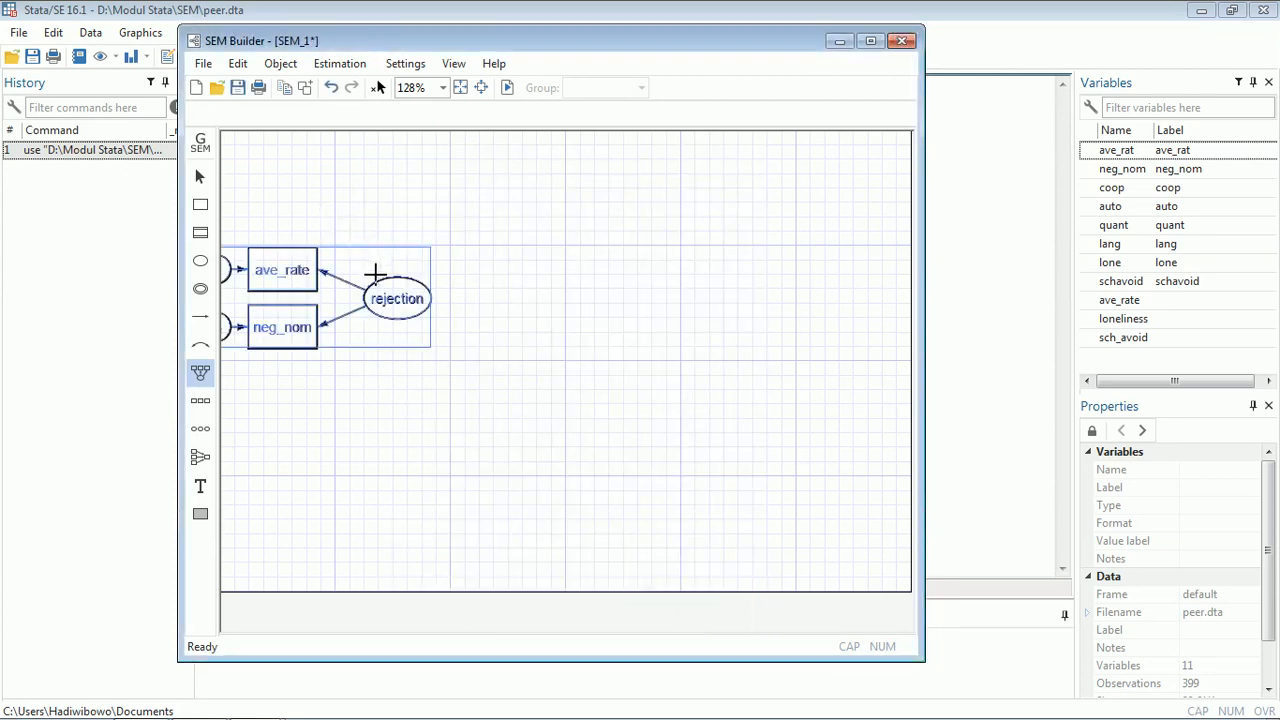
left_click(199, 176)
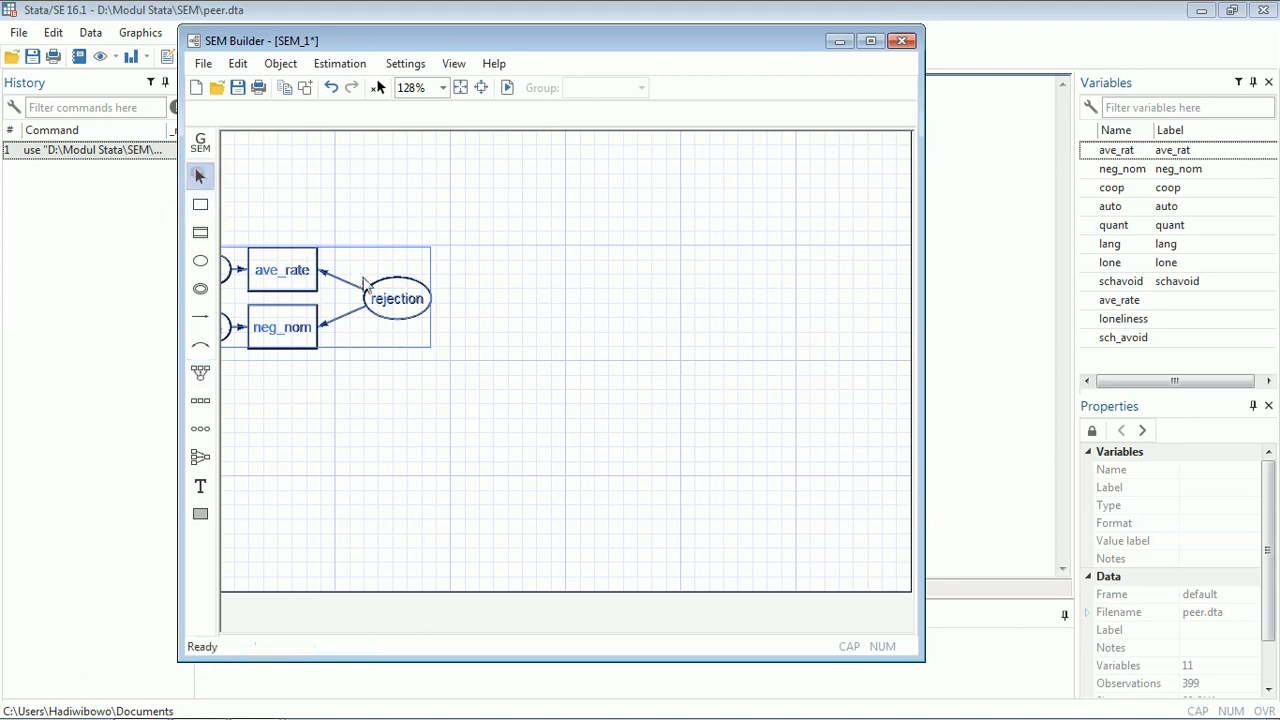
left_click_drag(406, 315, 453, 353)
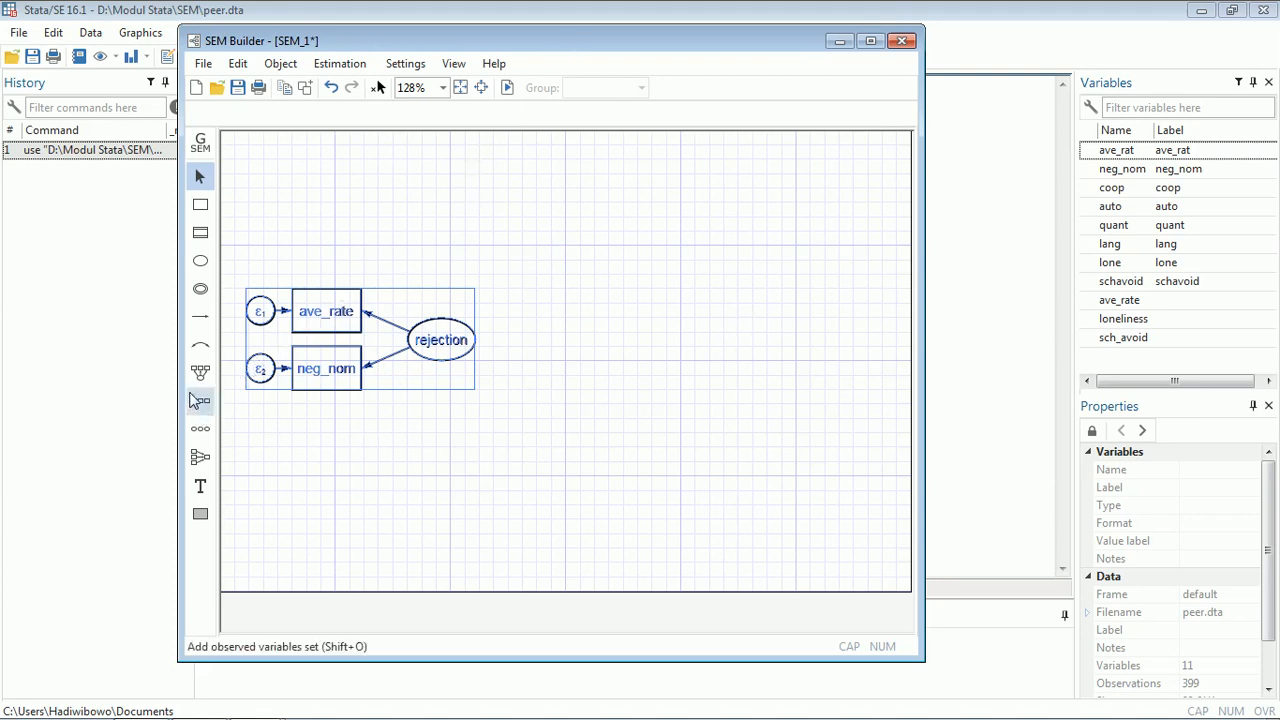
- Add an upward measurement component for latent variable participation with indicators coop and auto, and move it into place
left_click(200, 372)
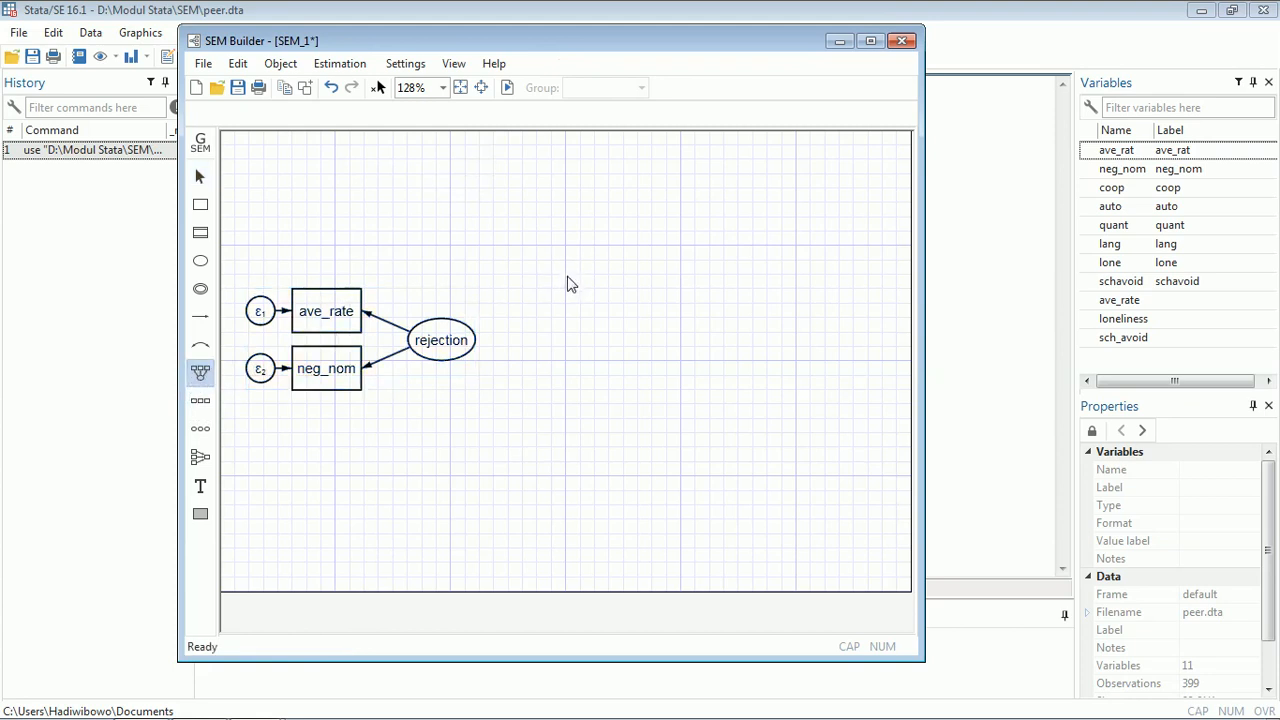
left_click(564, 286)
double_click(497, 313)
type("participation")
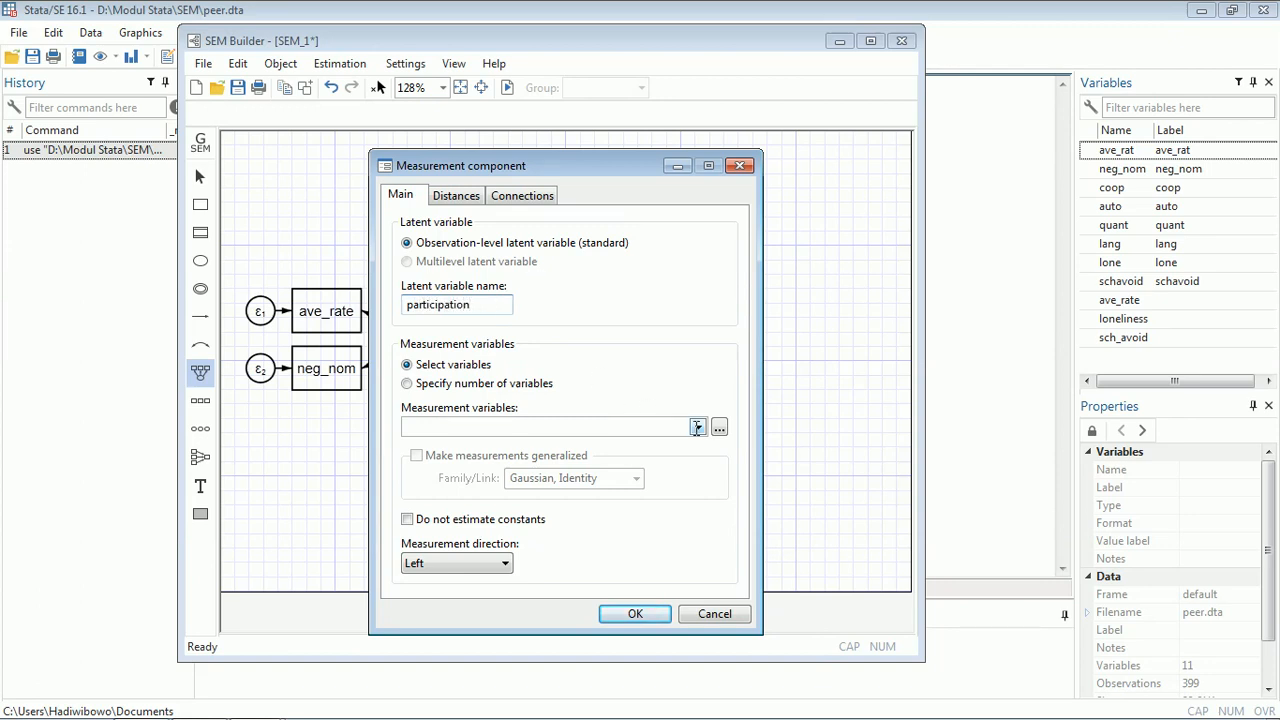
left_click(697, 427)
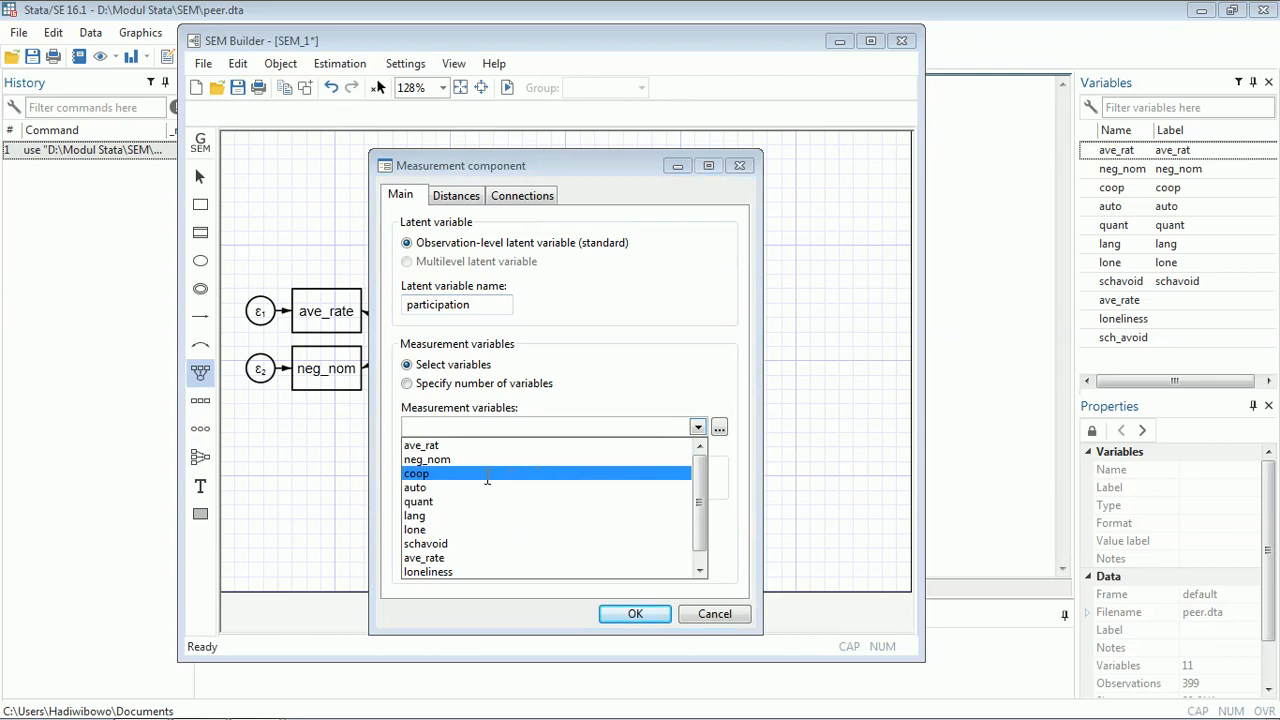
left_click(487, 476)
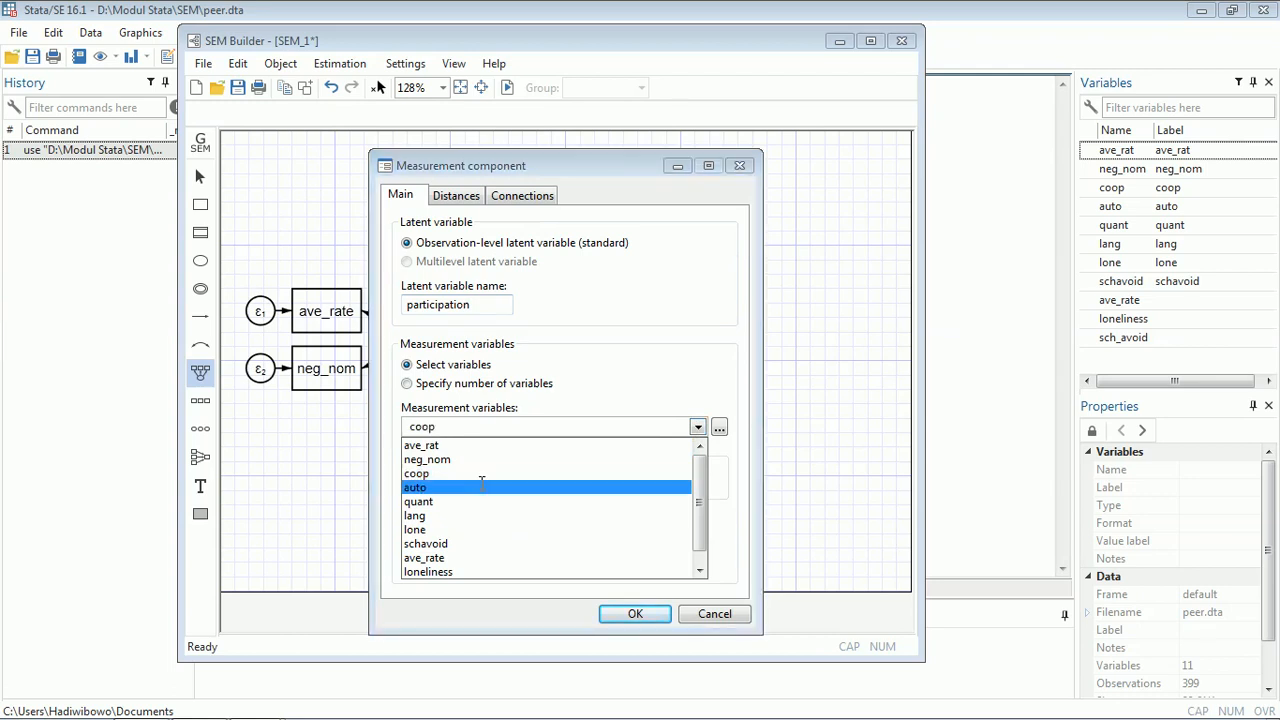
left_click(659, 616)
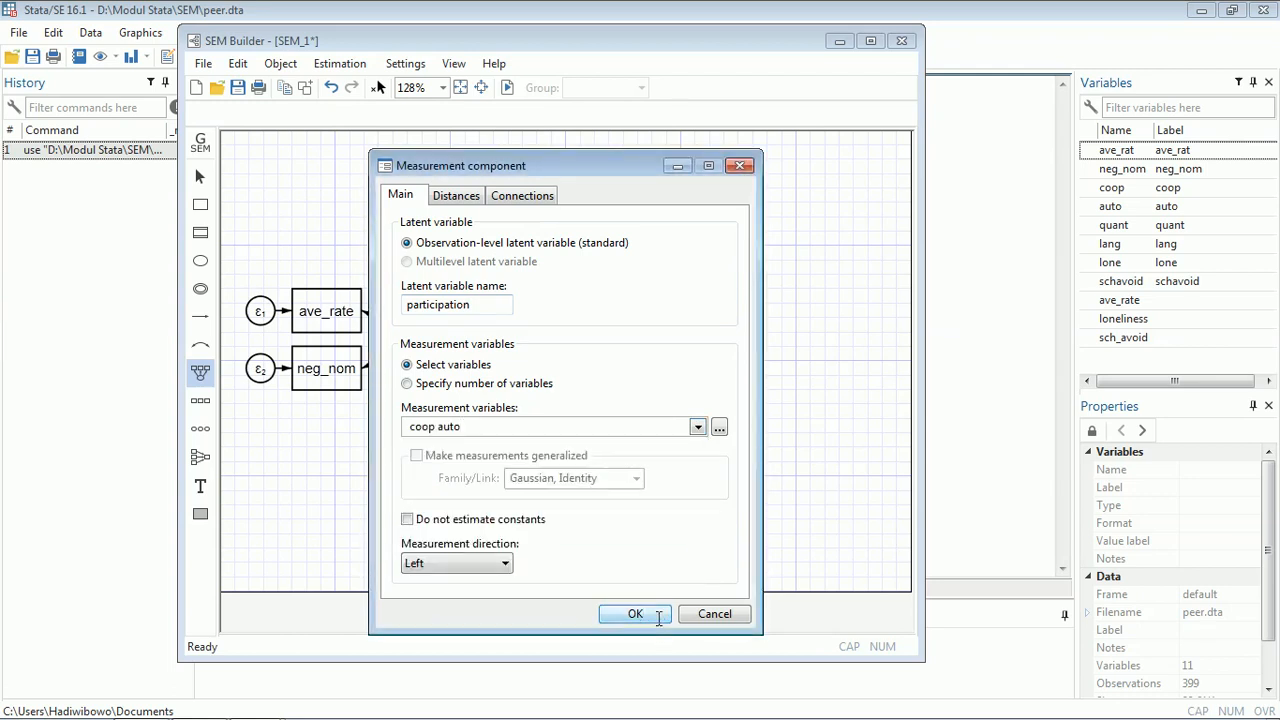
left_click(488, 564)
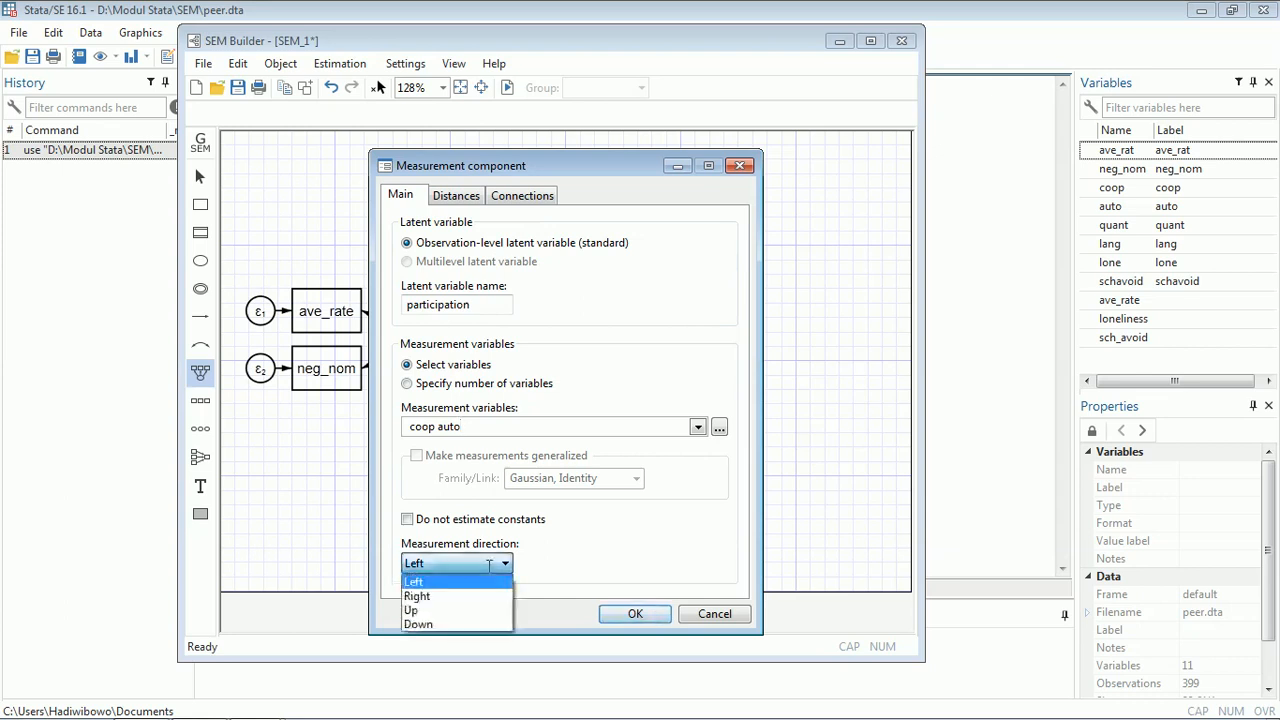
left_click(470, 606)
left_click(630, 614)
left_click_drag(588, 262, 549, 307)
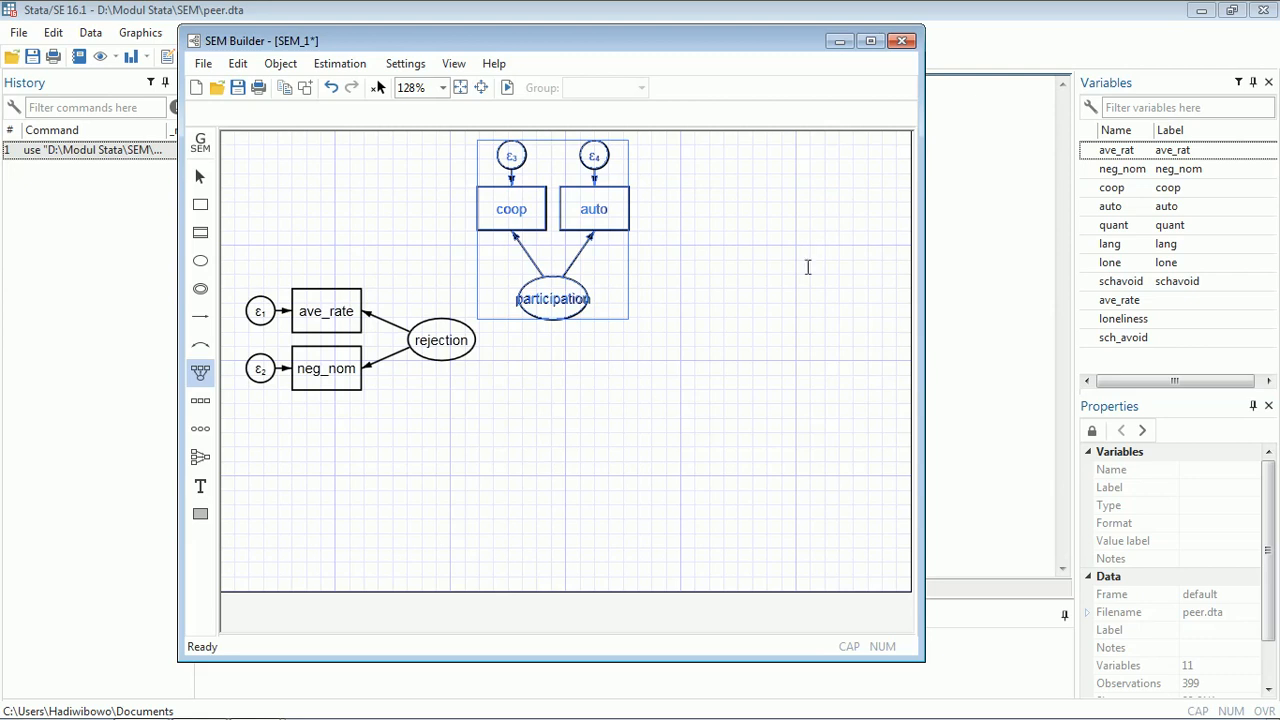
- Add a downward measurement component for latent variable achievement with indicators quant and lang, and move it into place
left_click(200, 371)
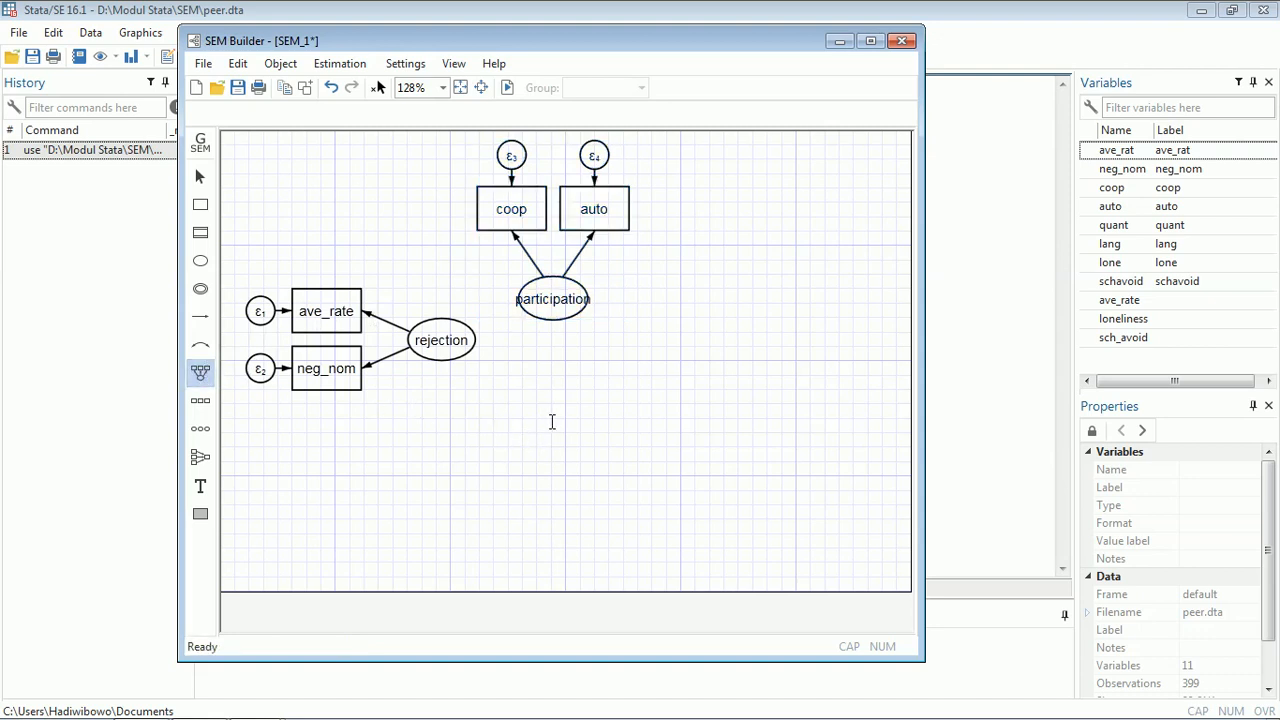
left_click(565, 414)
double_click(475, 312)
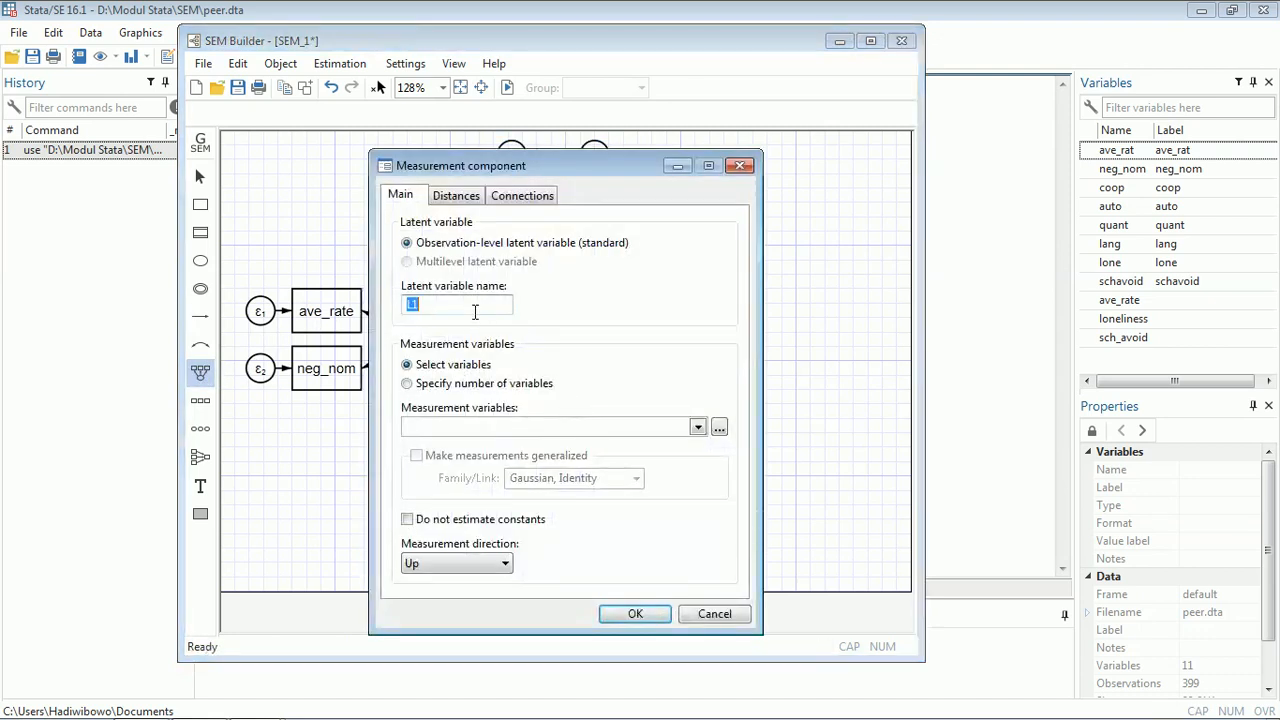
type("achievement")
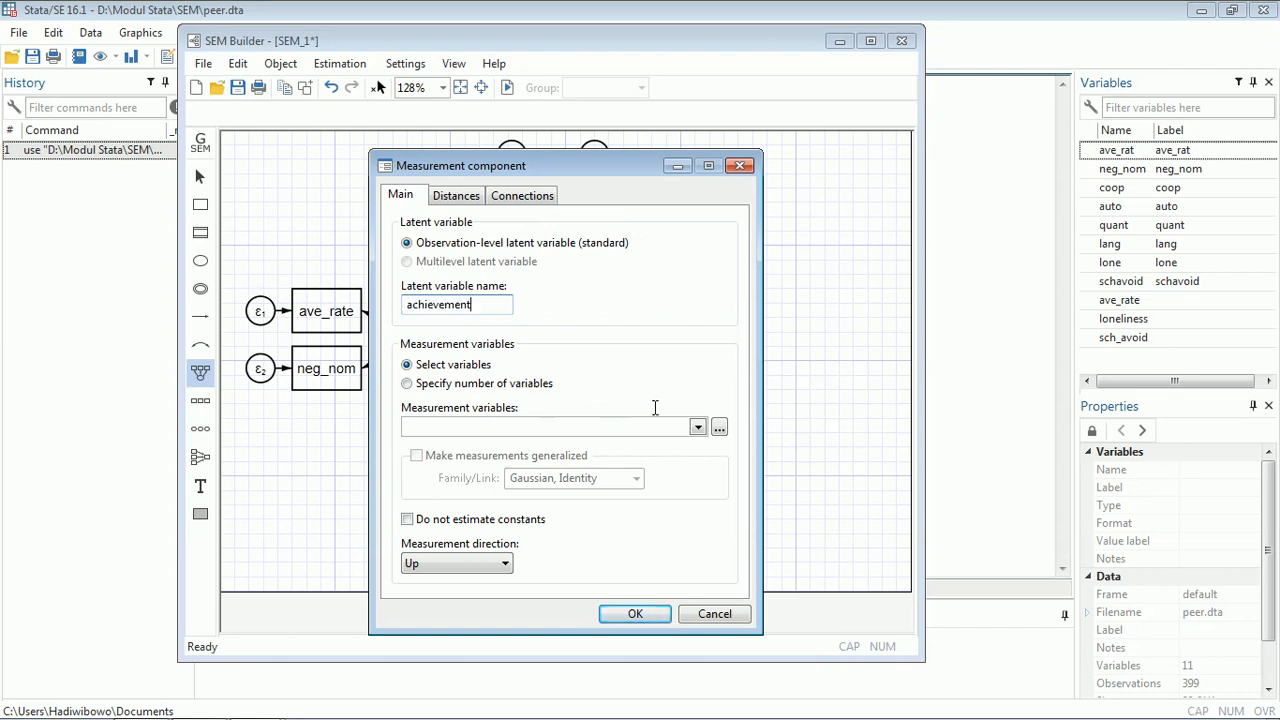
left_click(697, 428)
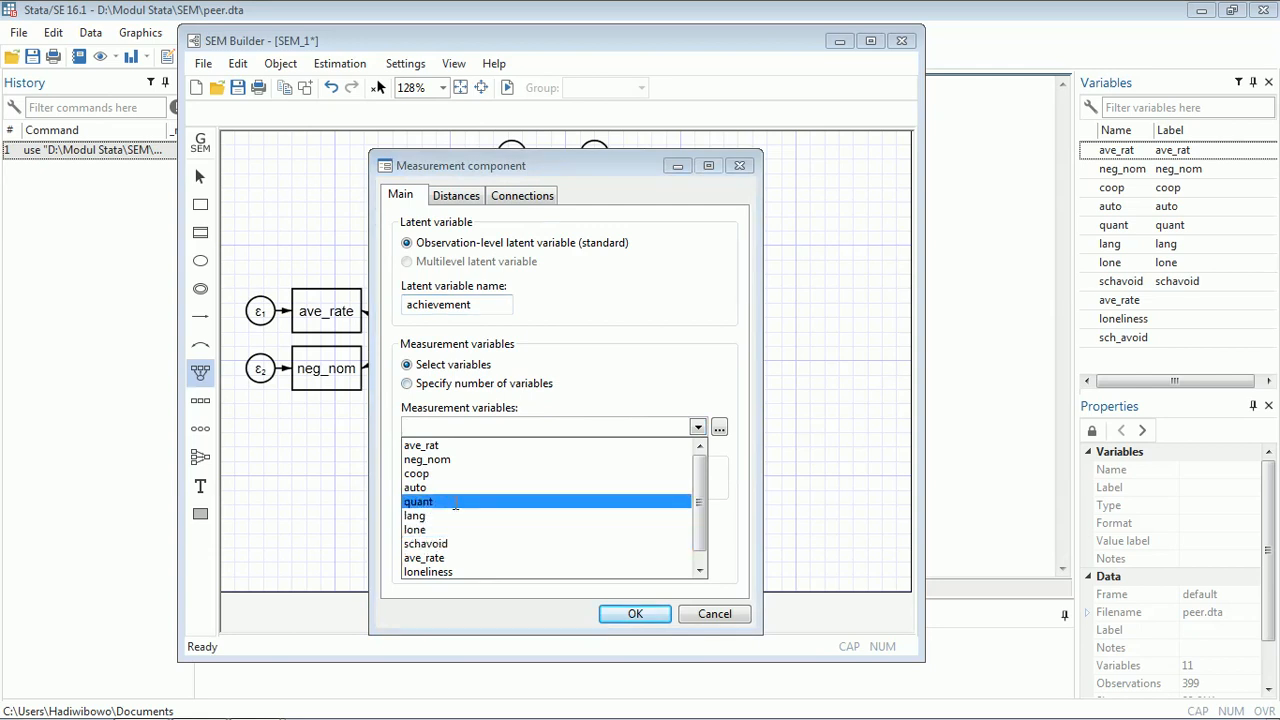
left_click(455, 502)
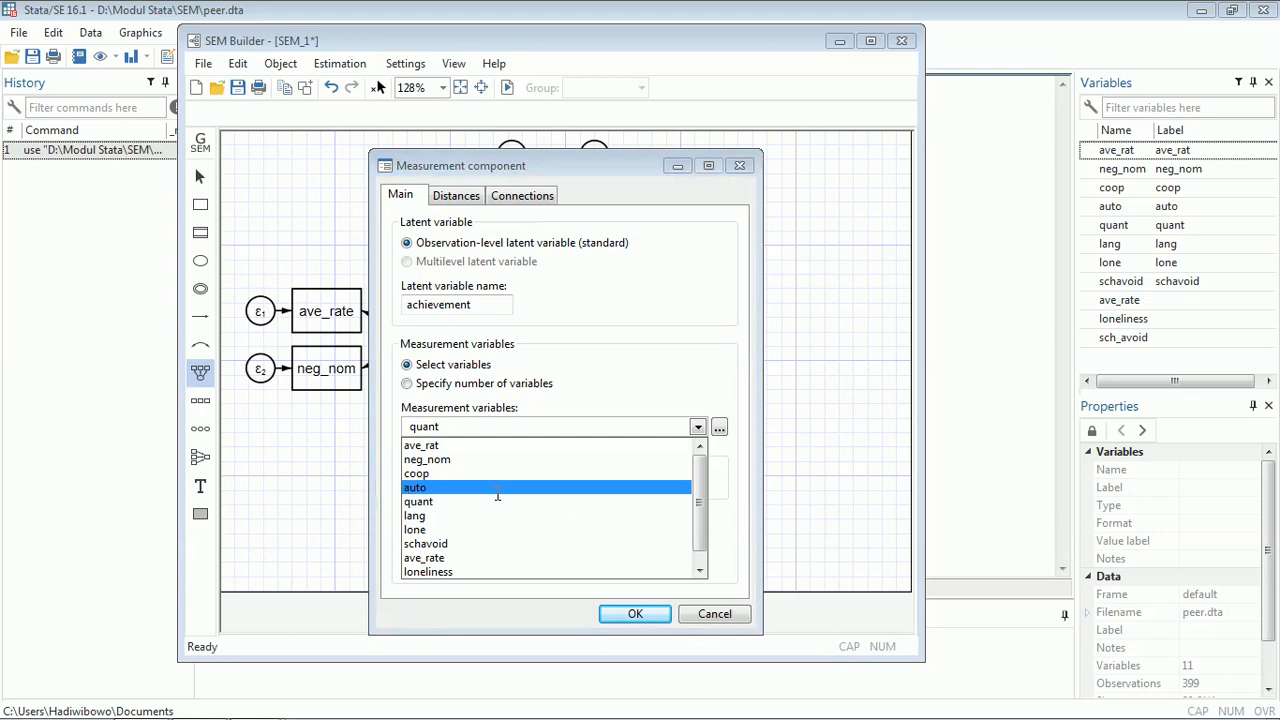
left_click(487, 518)
left_click(645, 612)
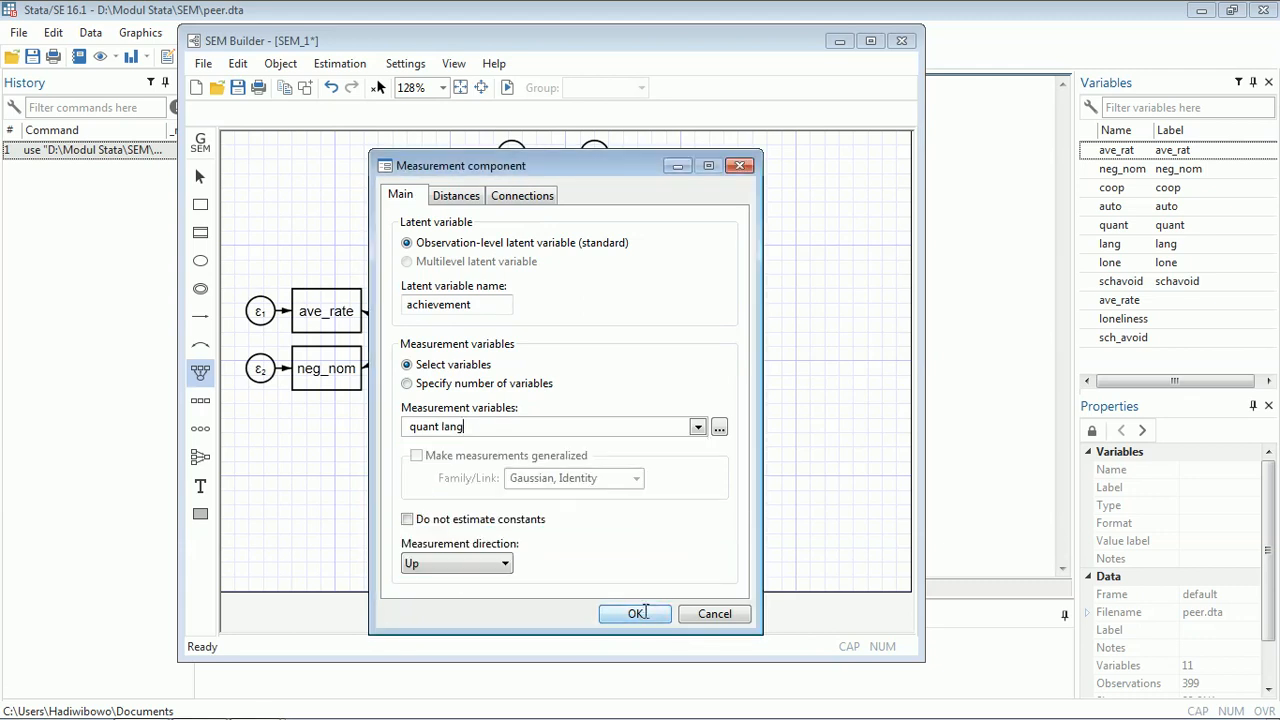
left_click(505, 564)
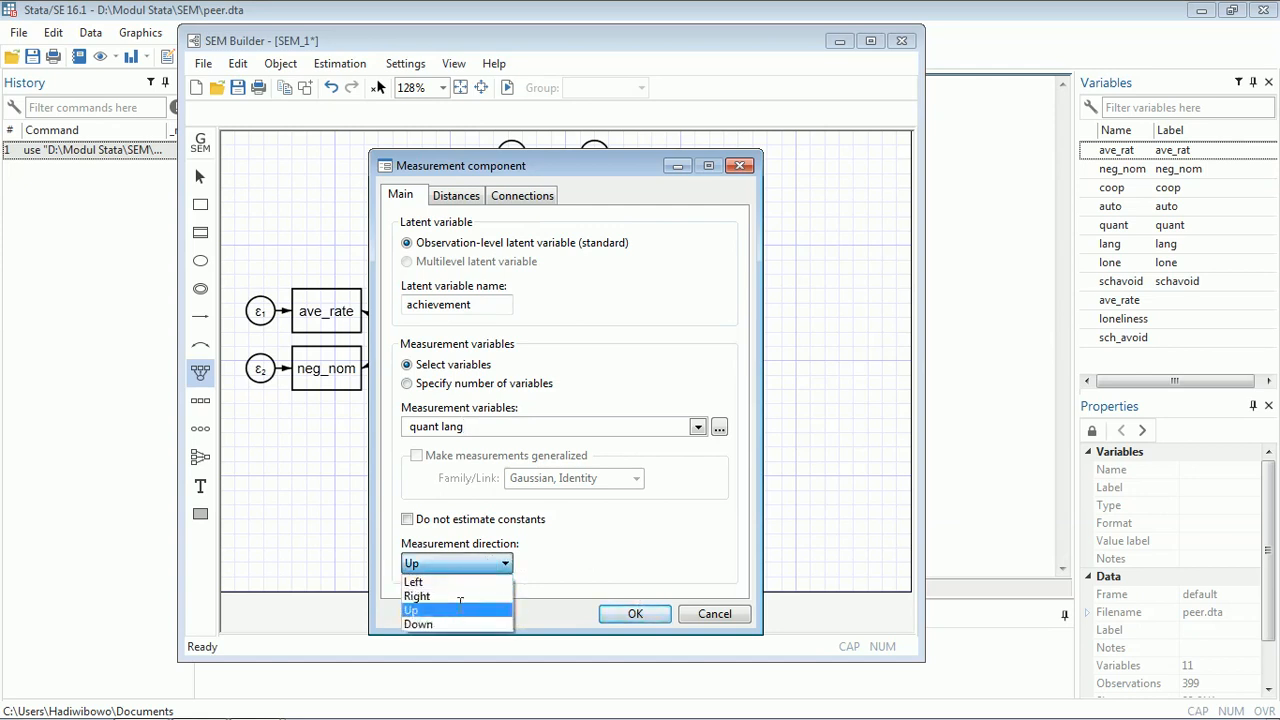
left_click(460, 619)
left_click(615, 614)
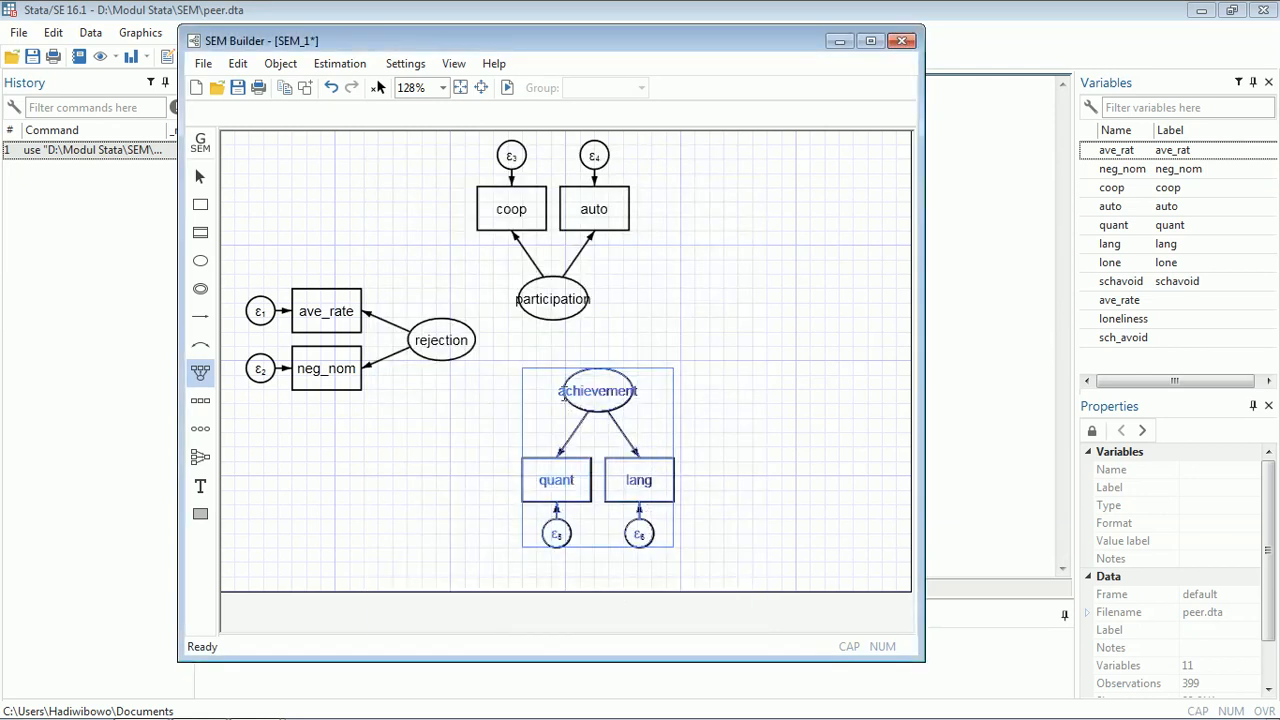
left_click_drag(581, 393, 559, 421)
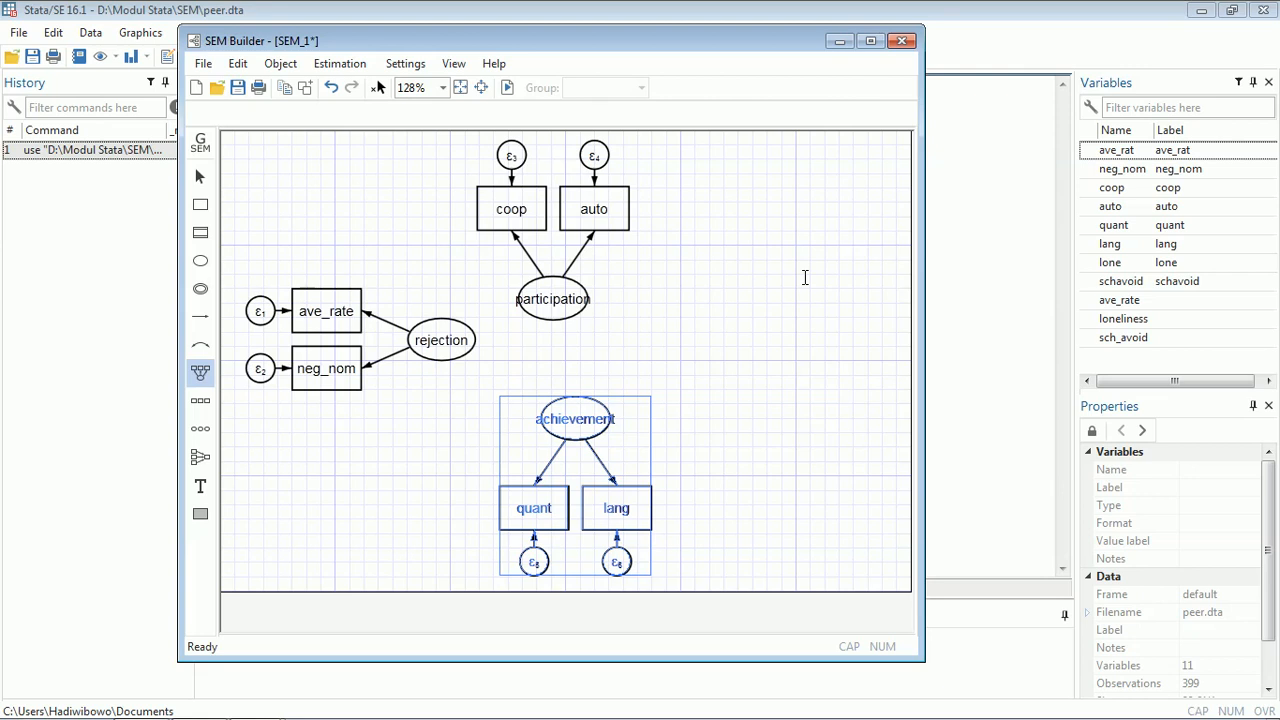
- Add a right-pointing measurement component for latent variable adjustment with indicators loneliness and sch_avoid, and move it into place
left_click(696, 298)
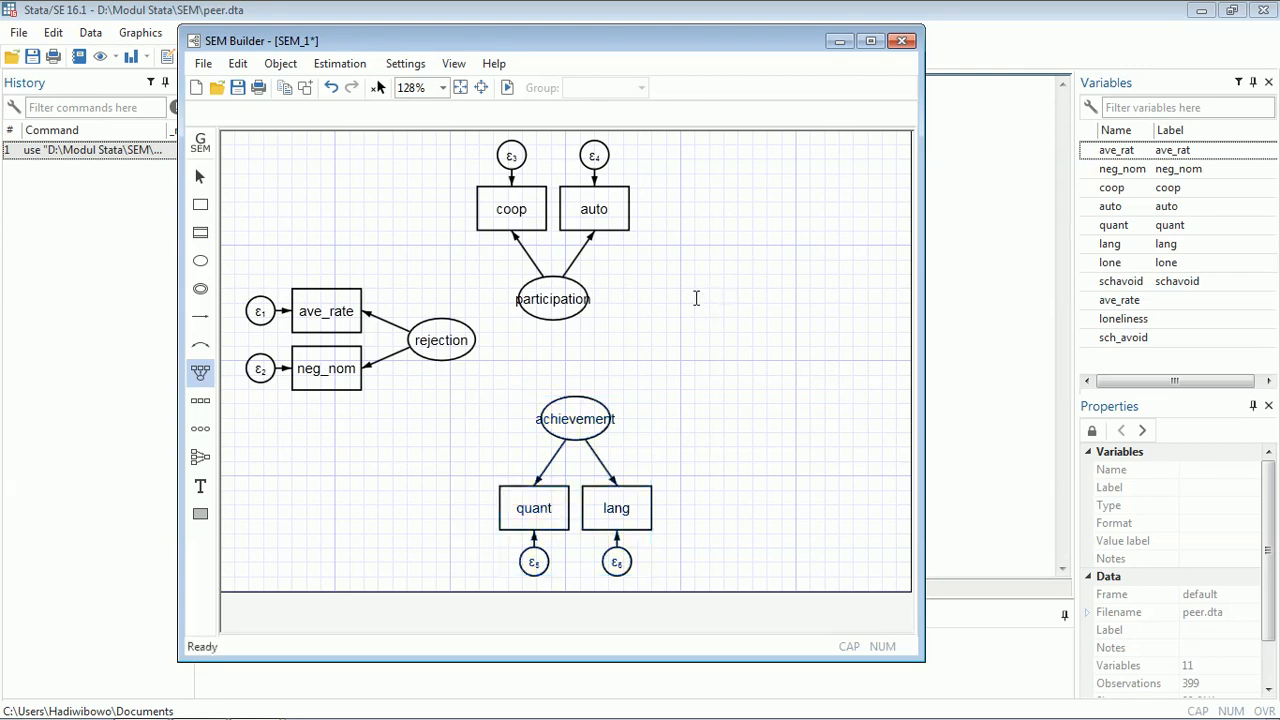
double_click(466, 311)
type("adjustment")
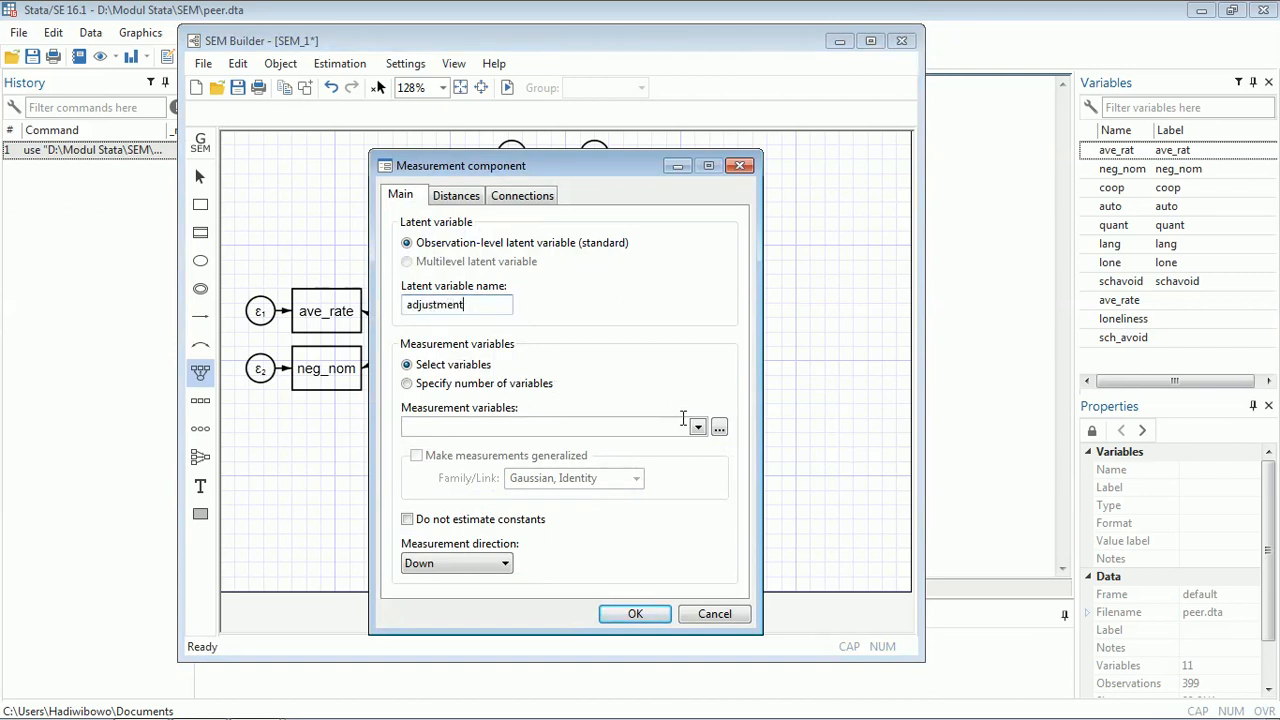
left_click(697, 427)
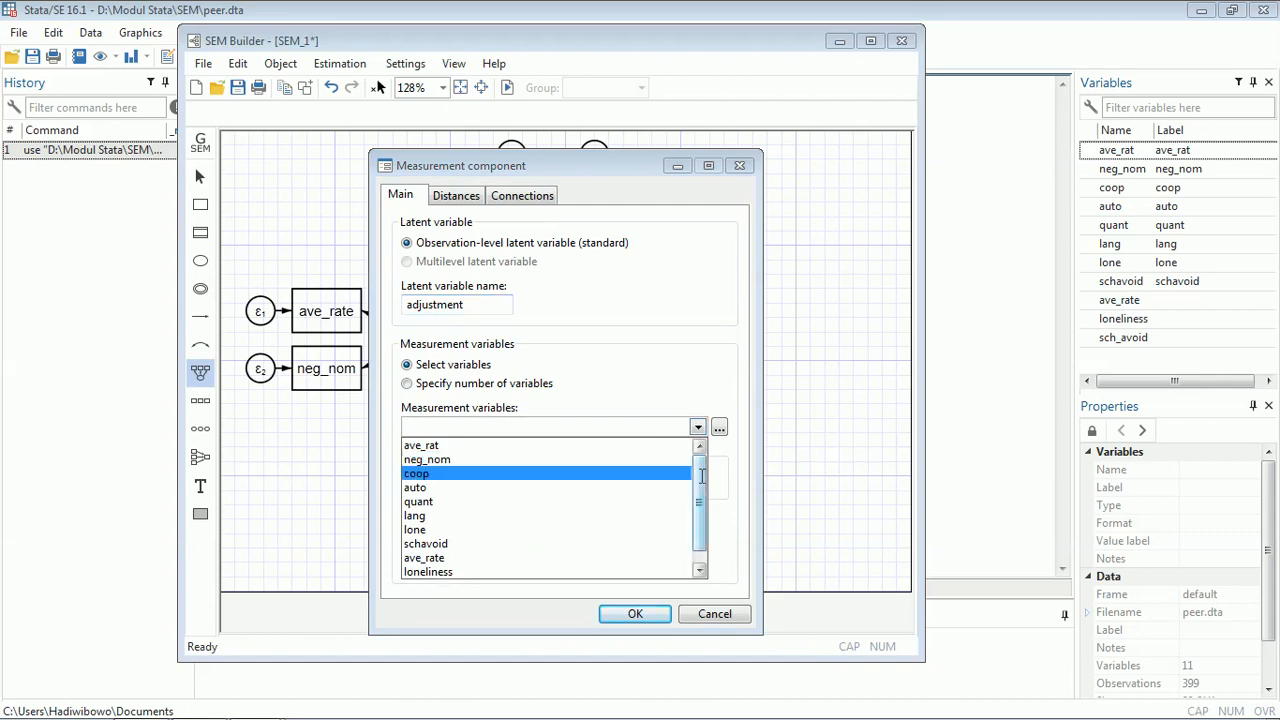
left_click_drag(702, 476, 700, 497)
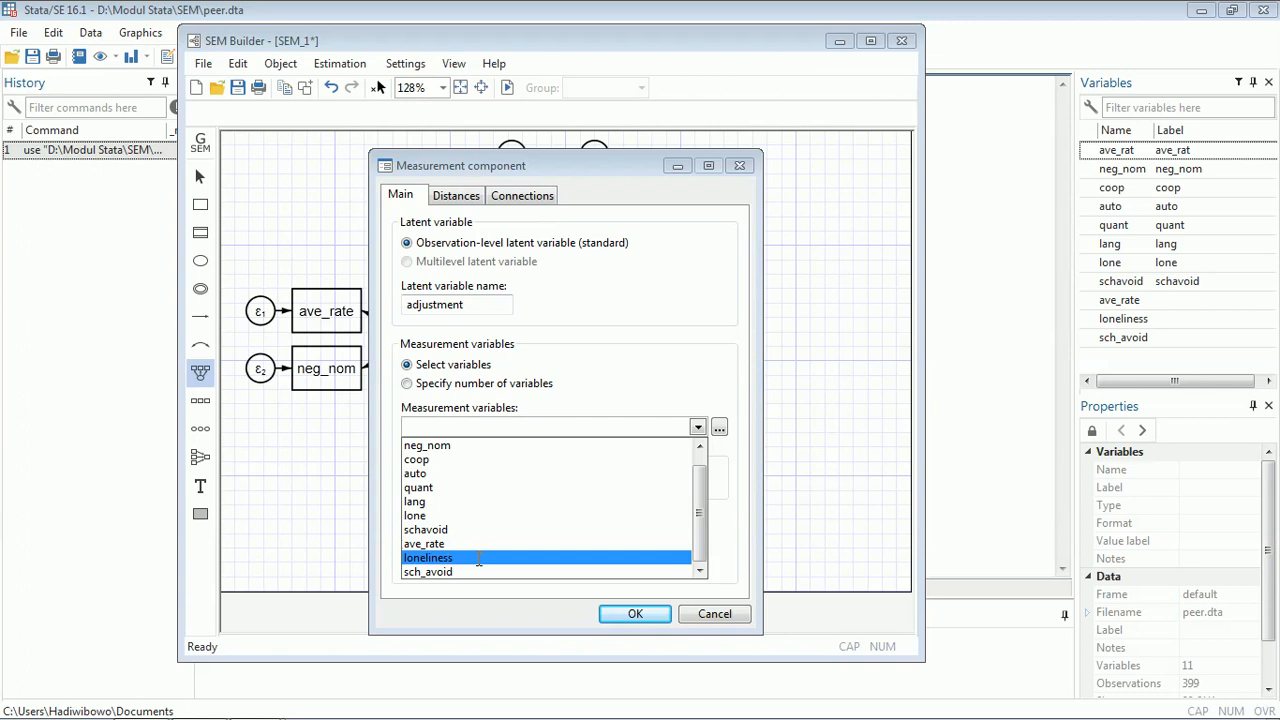
left_click(478, 558)
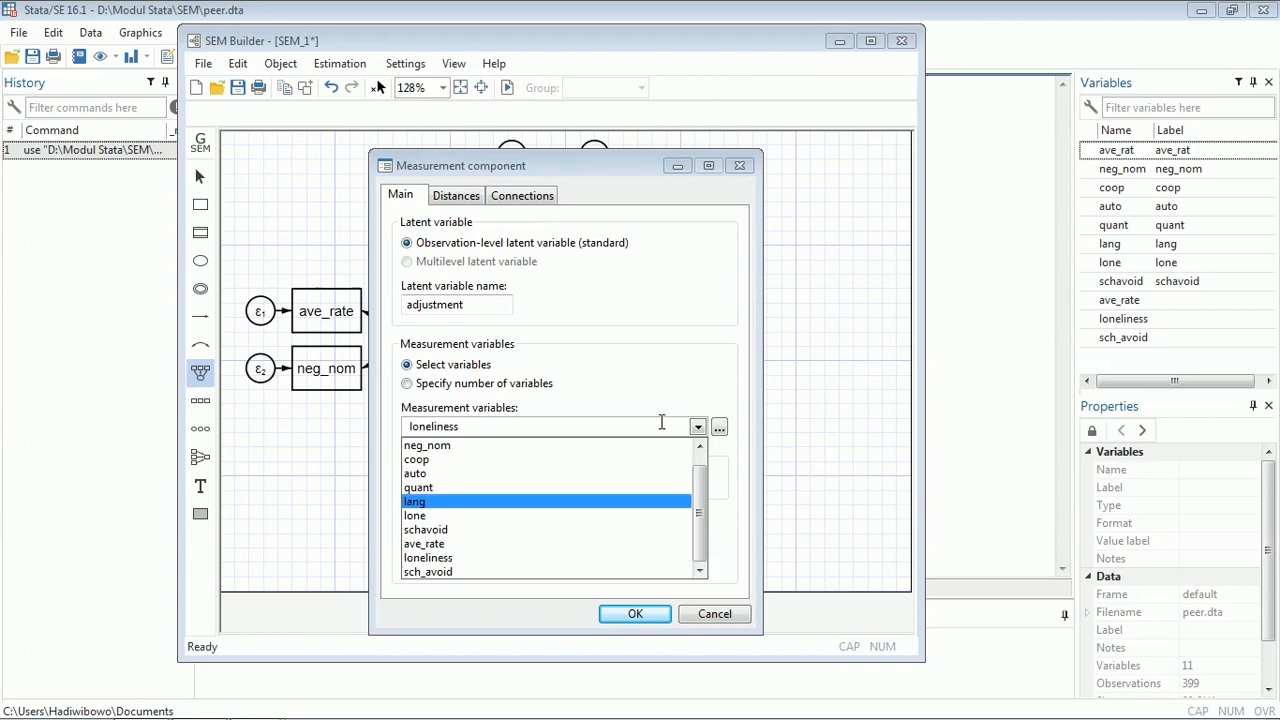
left_click(455, 571)
left_click(495, 564)
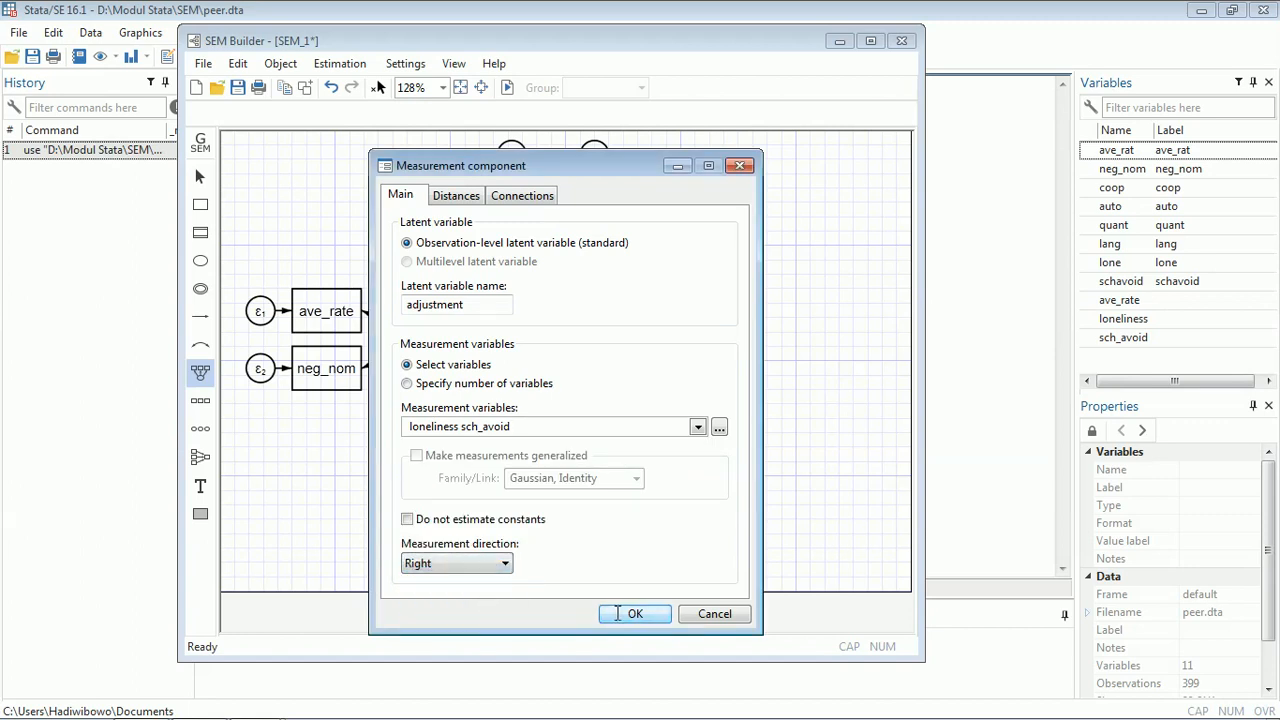
left_click(633, 612)
mouse_move(730, 292)
left_mouse_down()
mouse_move(678, 346)
mouse_move(692, 355)
left_mouse_up()
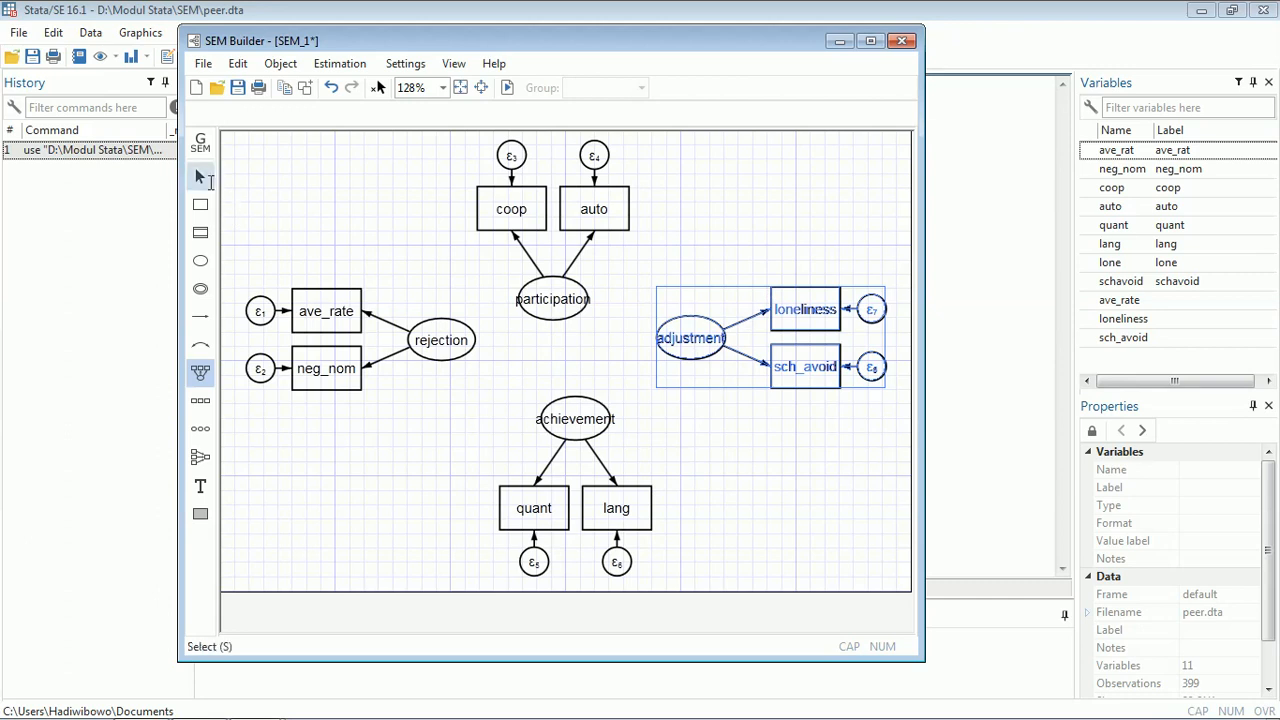
- Draw structural paths from rejection to participation and achievement, and from participation to achievement and adjustment
left_click(200, 176)
left_click(628, 240)
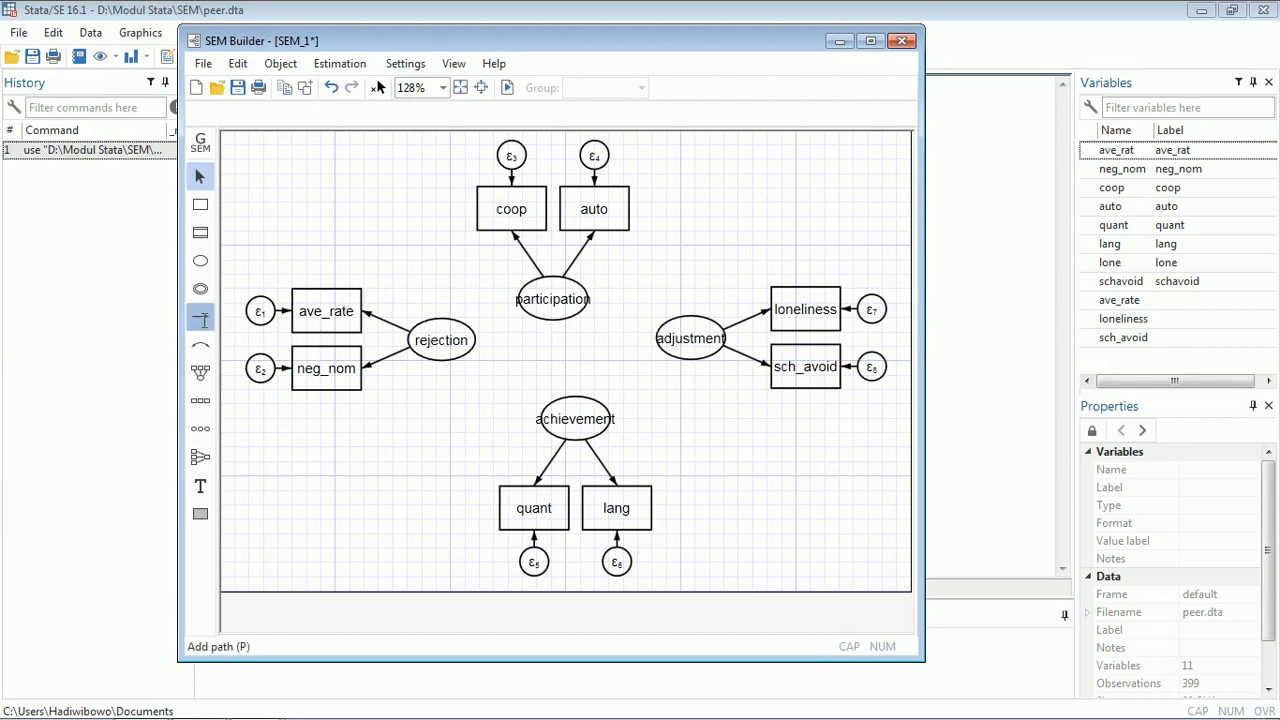
left_click(208, 318)
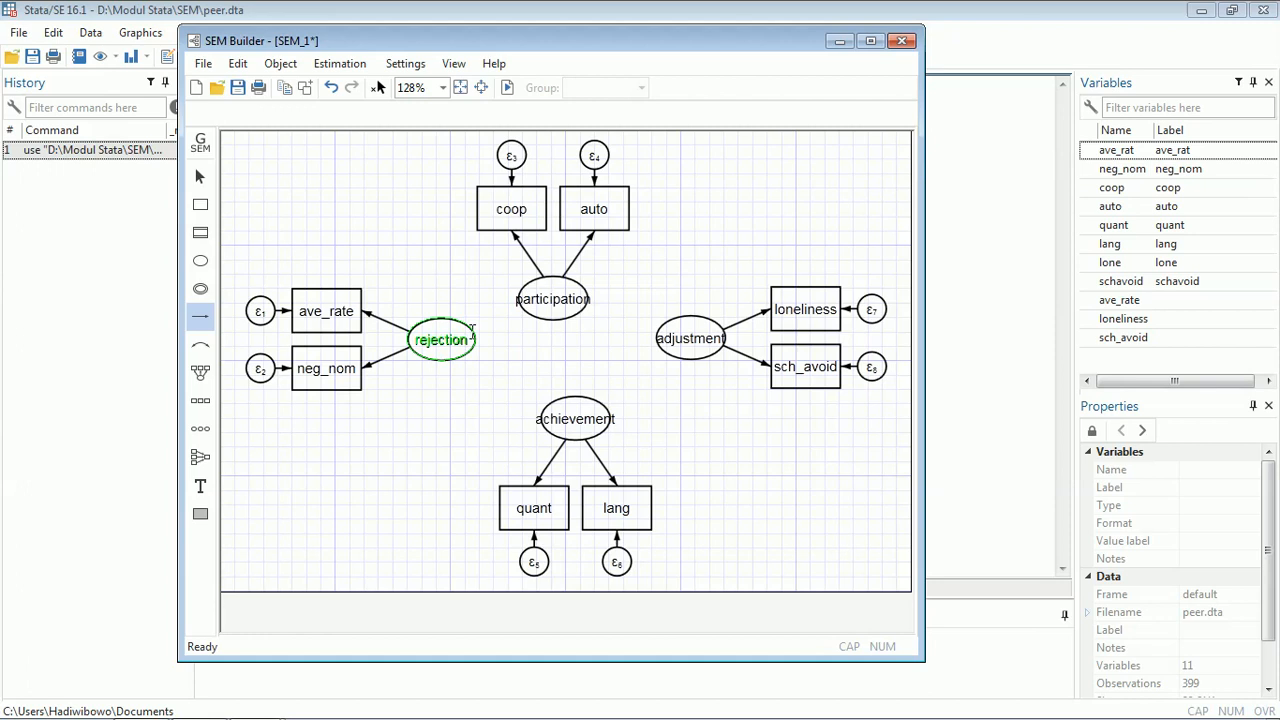
left_click_drag(480, 332, 525, 309)
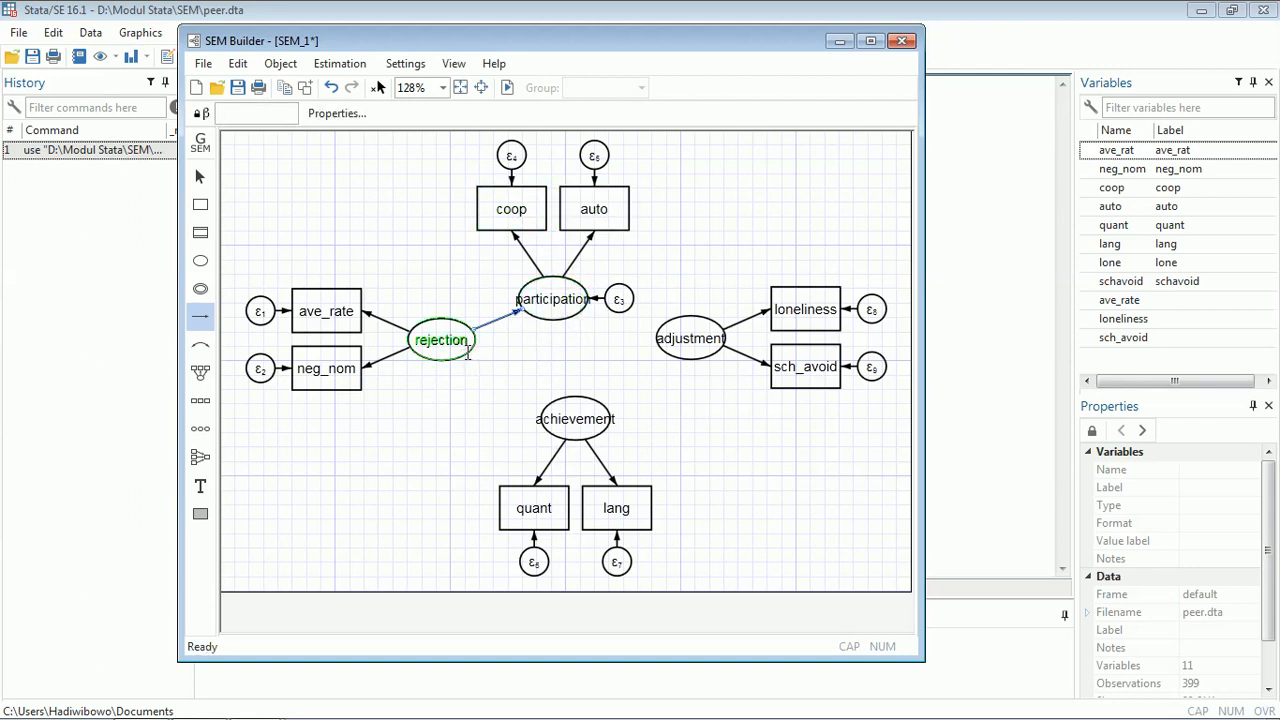
left_click_drag(467, 352, 553, 407)
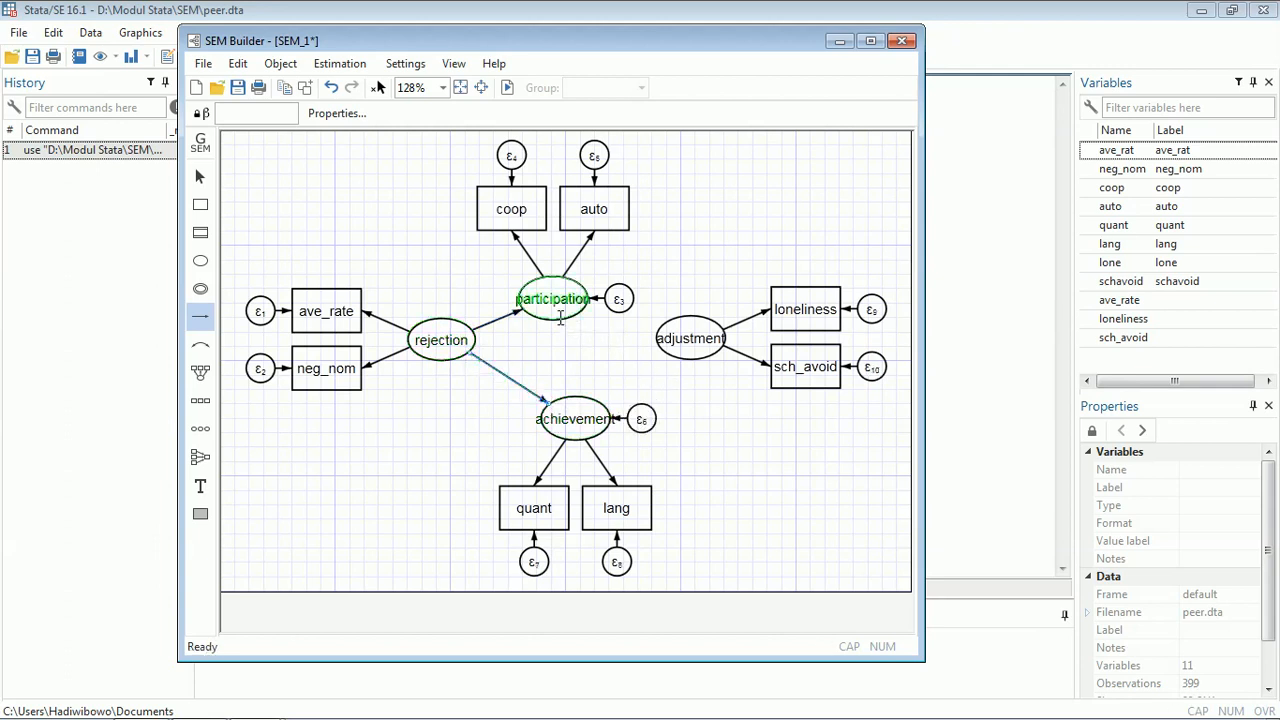
left_click_drag(558, 321, 574, 402)
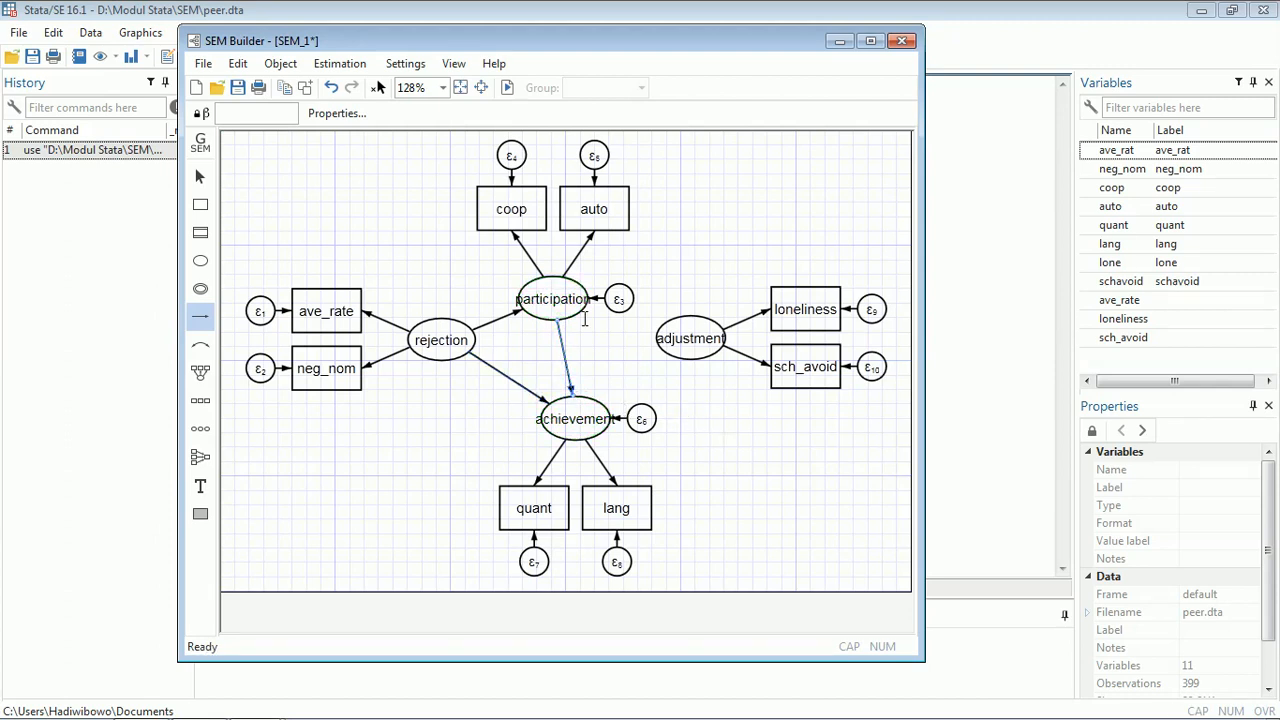
left_click_drag(585, 318, 667, 335)
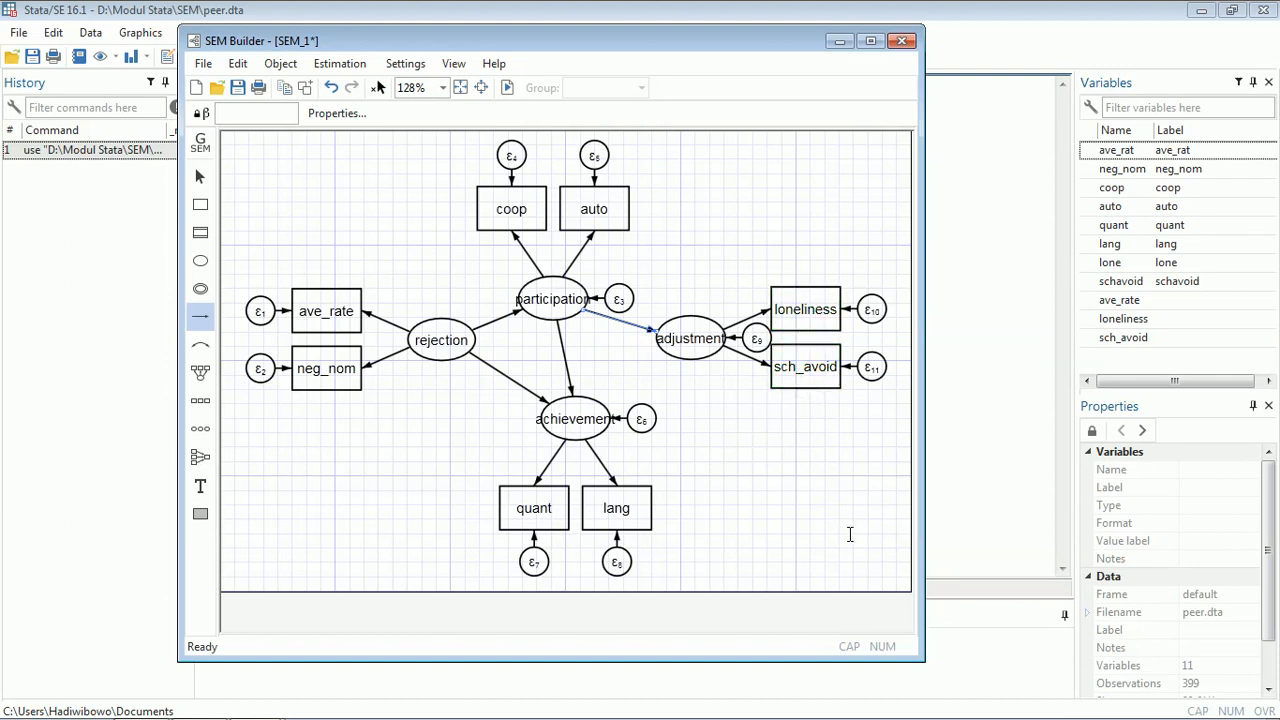
- Estimate the model by maximum likelihood with the default estimation options
left_click(200, 176)
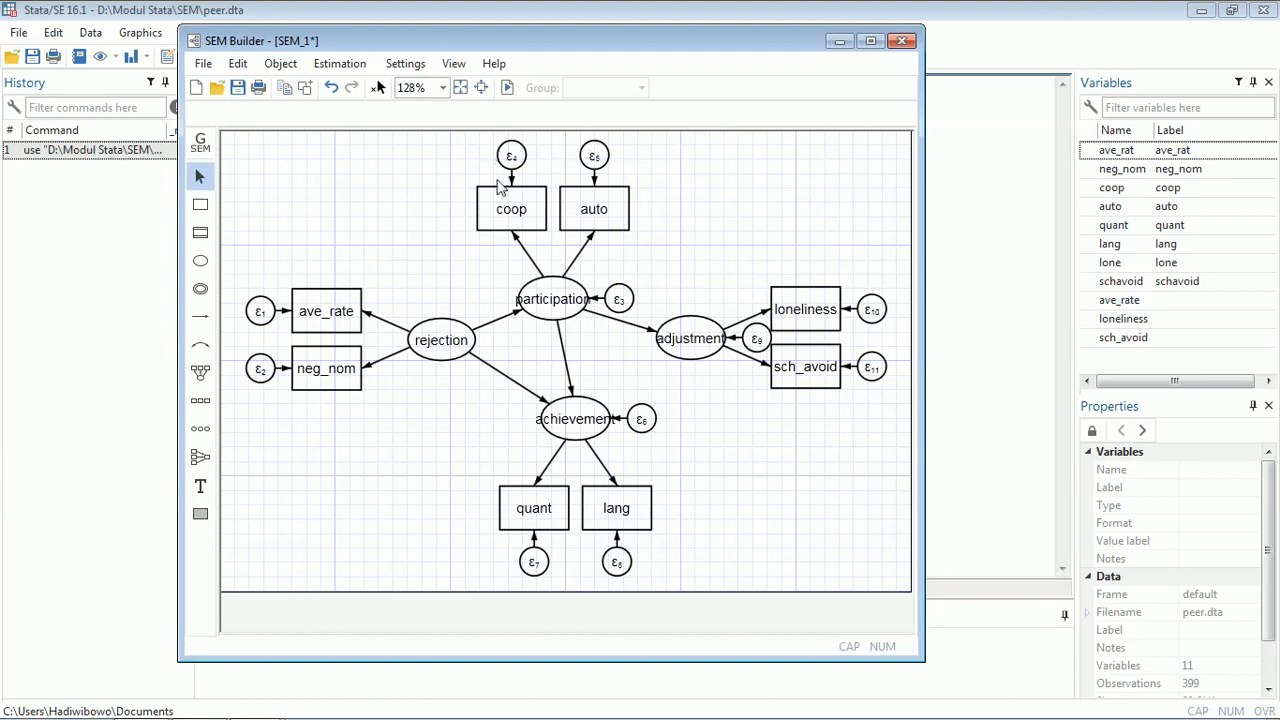
left_click(505, 90)
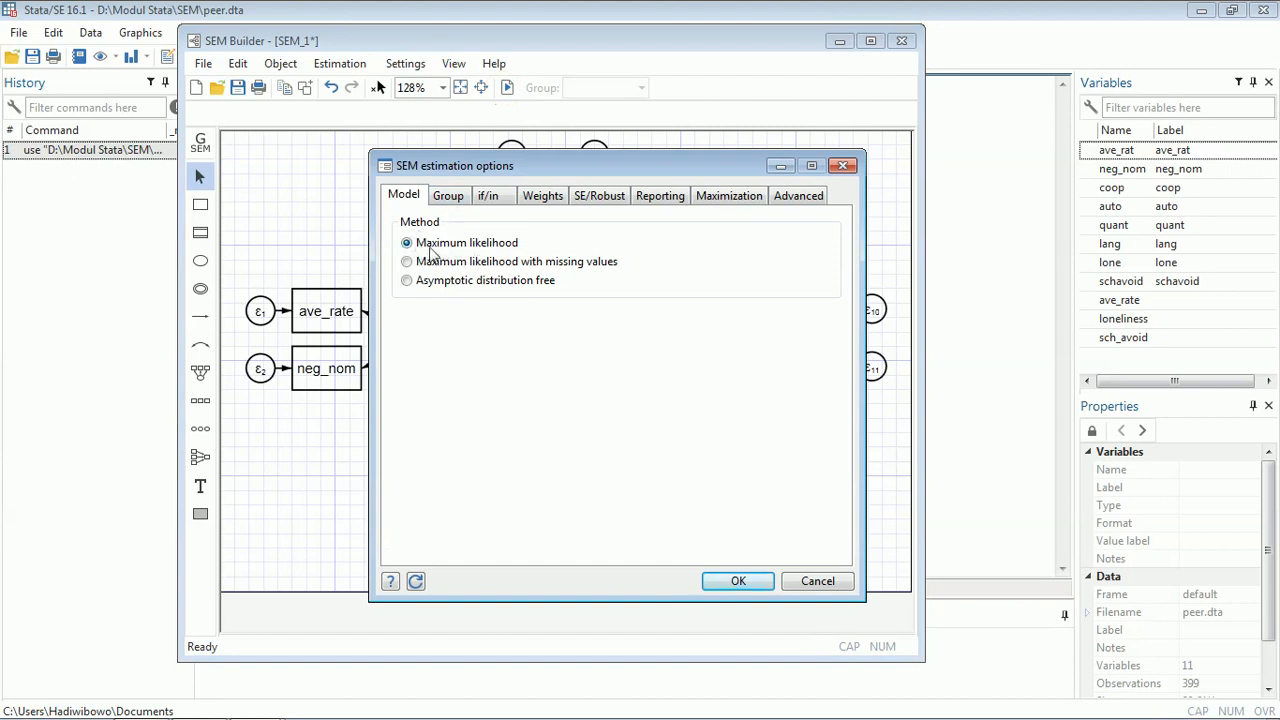
left_click(662, 196)
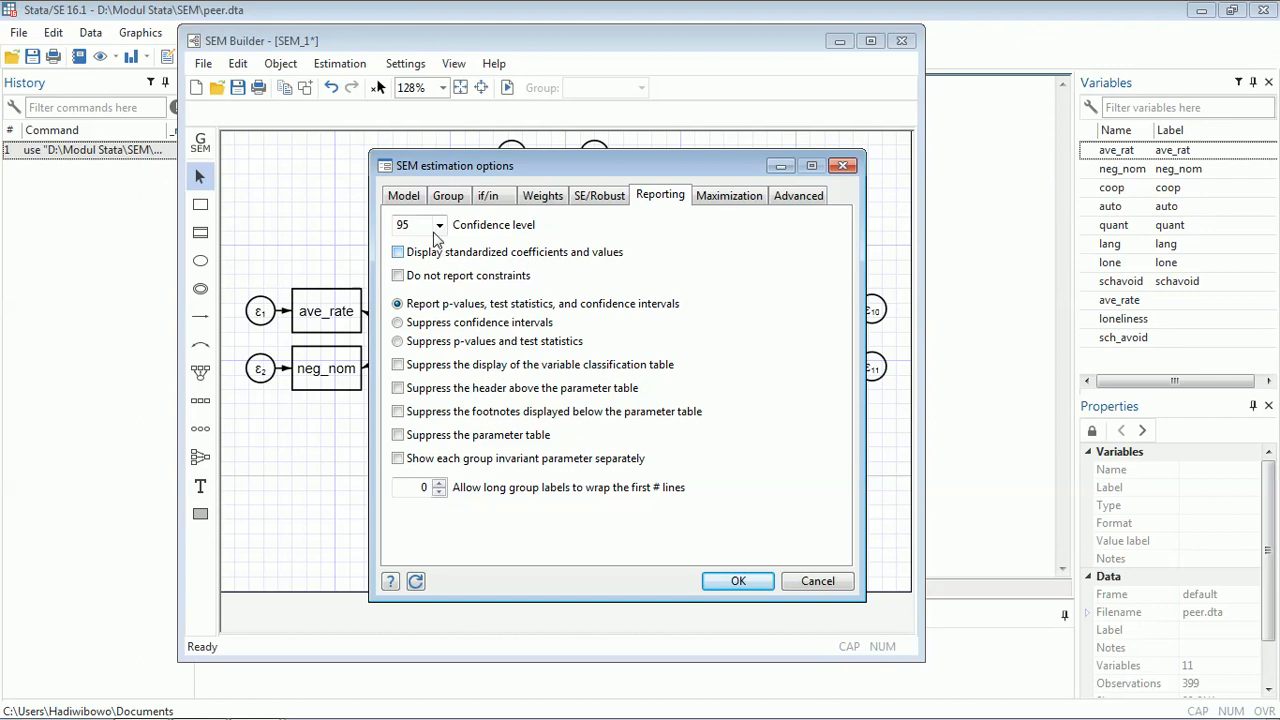
left_click(402, 198)
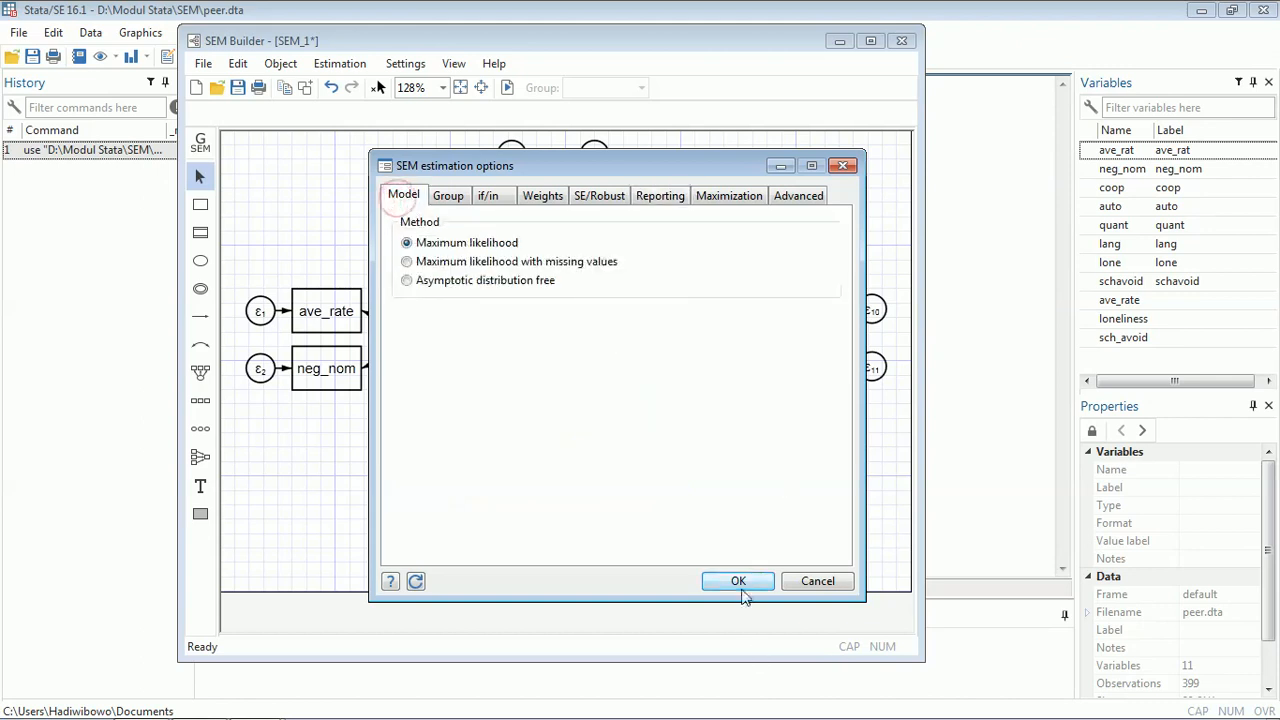
left_click(738, 584)
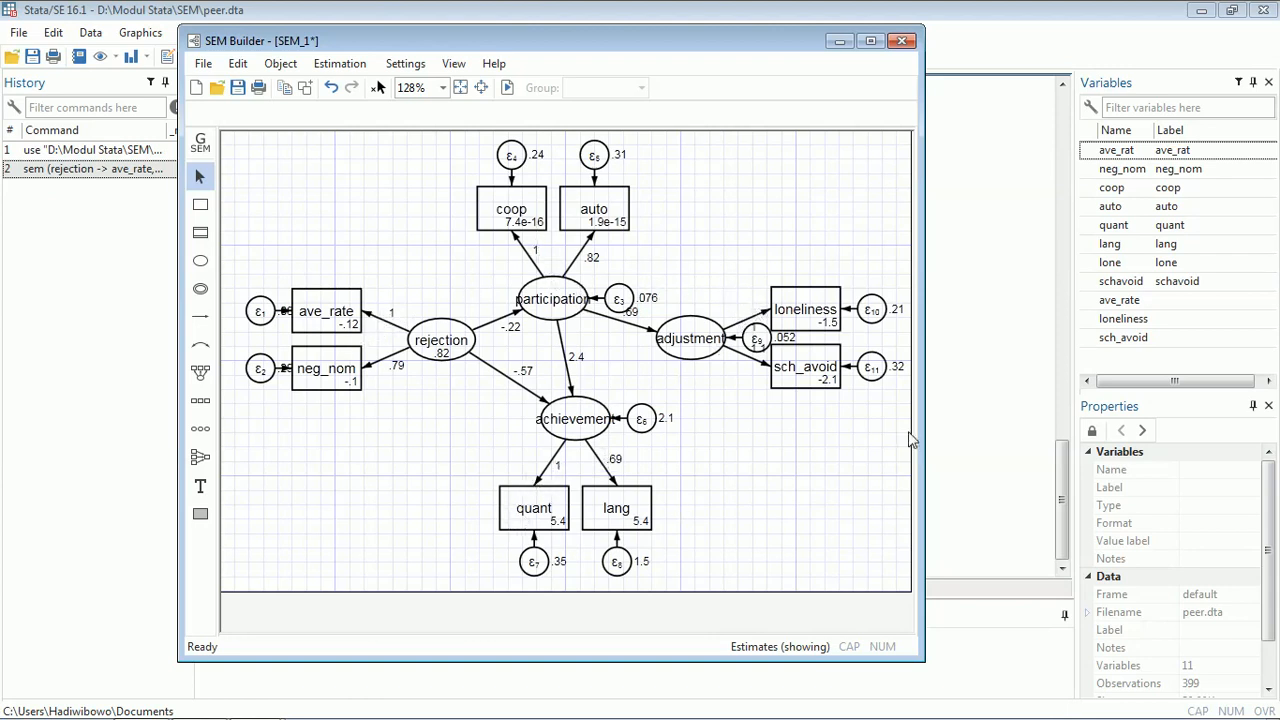
- Review the unstandardized SEM estimation output in the Results window
left_click(979, 445)
scroll(937, 481, "up", 4)
scroll(937, 481, "up", 15)
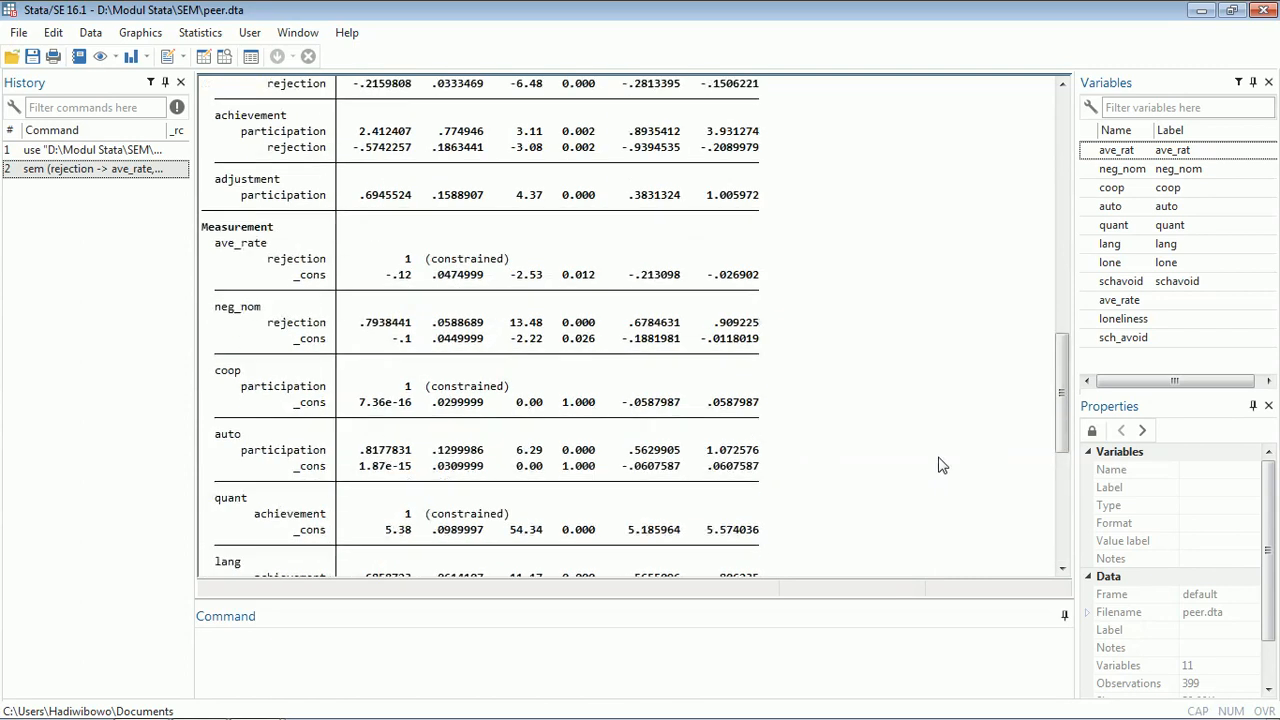
scroll(950, 402, "up", 8)
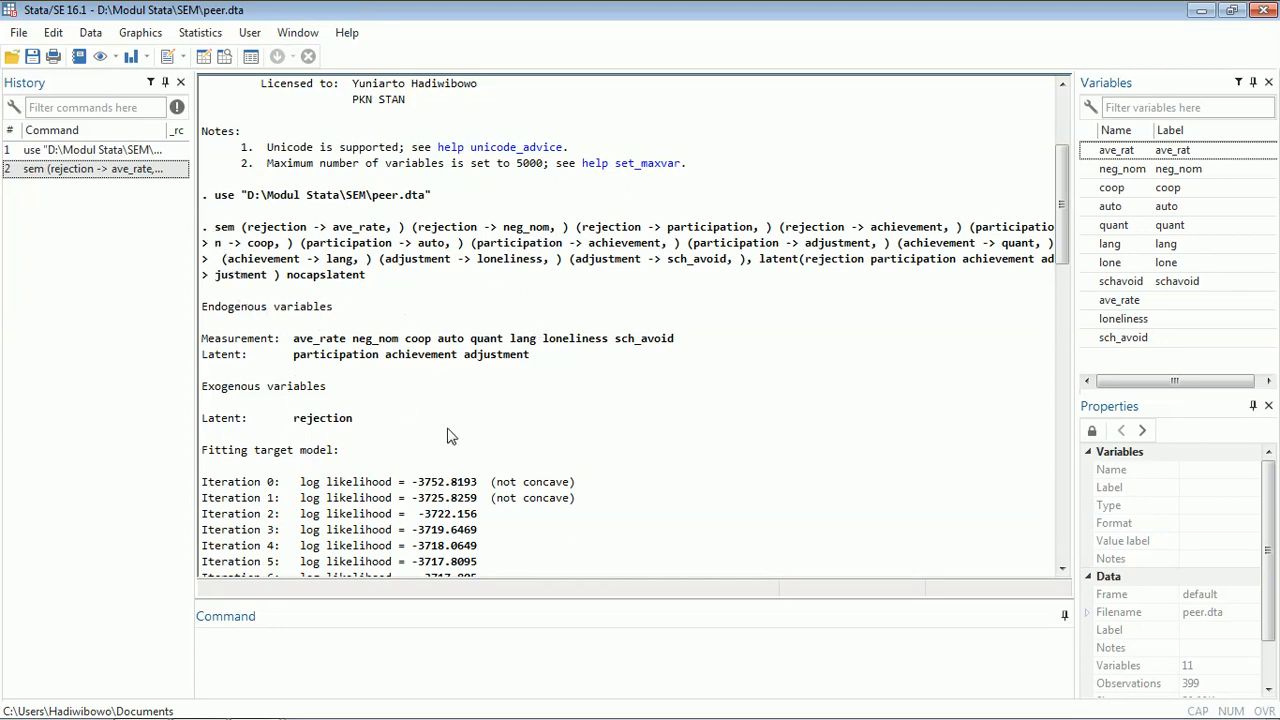
scroll(458, 431, "down", 12)
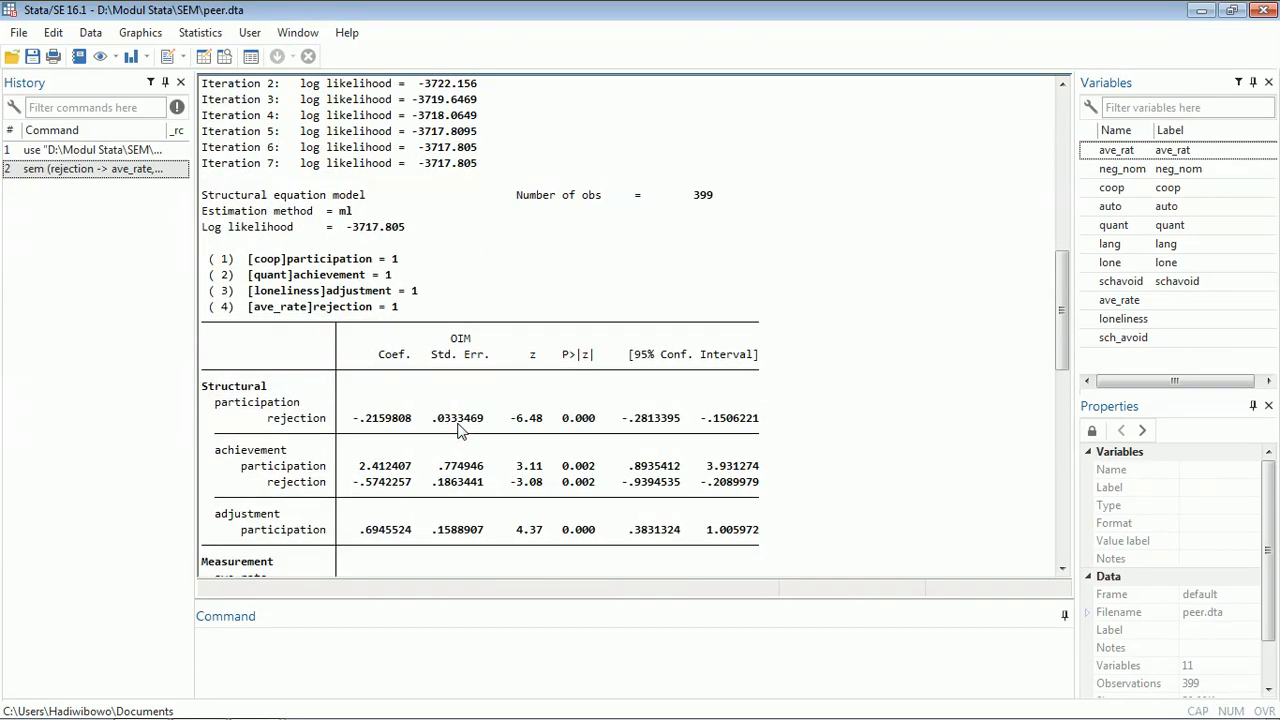
scroll(462, 431, "down", 1)
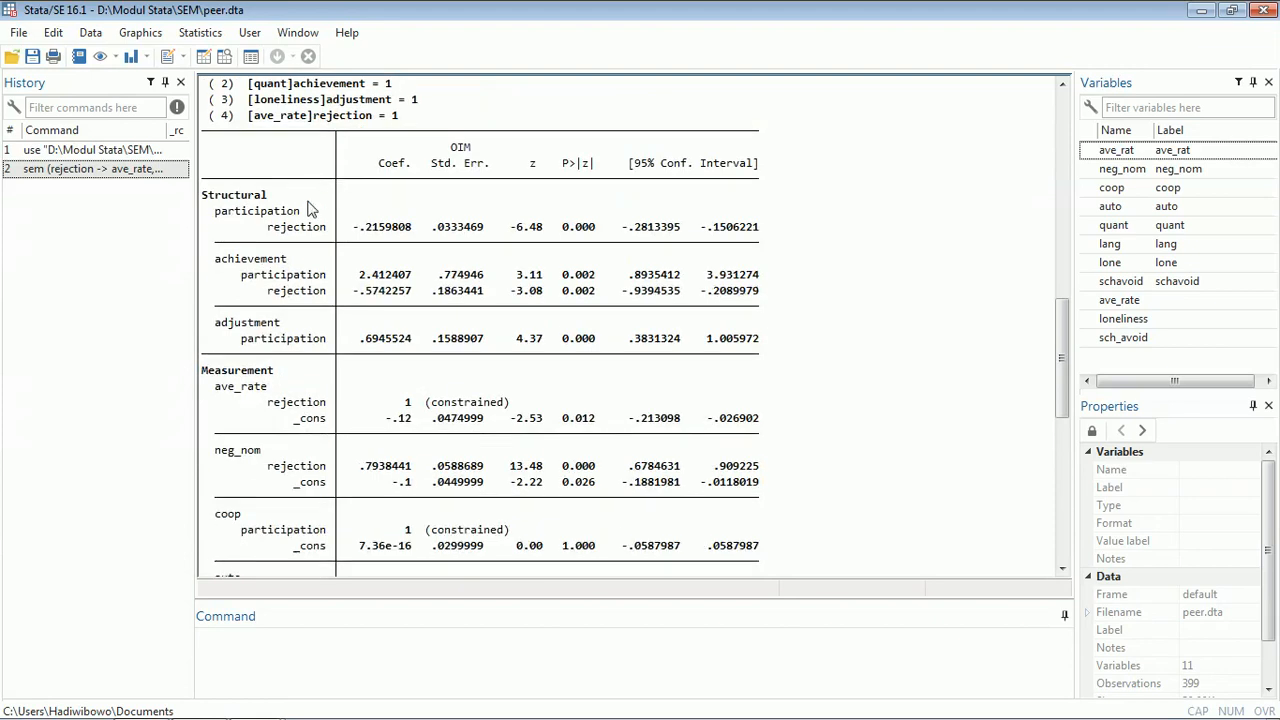
scroll(480, 330, "down", 2)
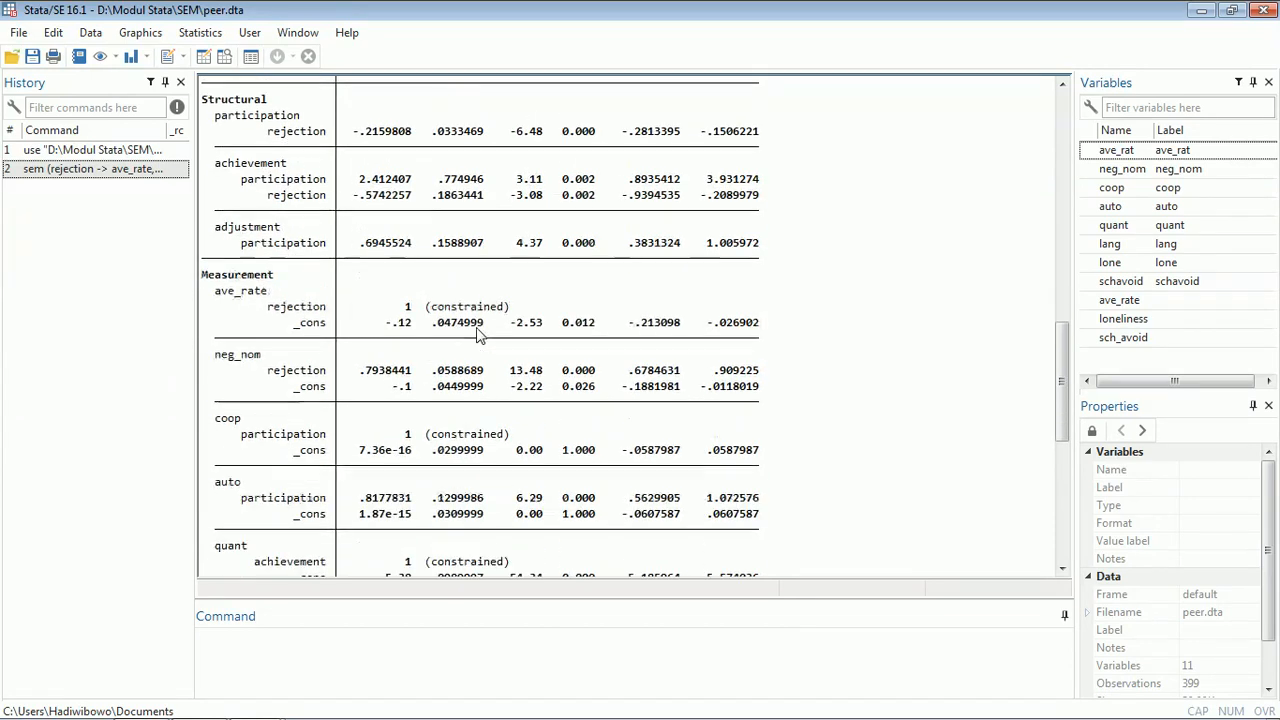
scroll(476, 331, "up", 1)
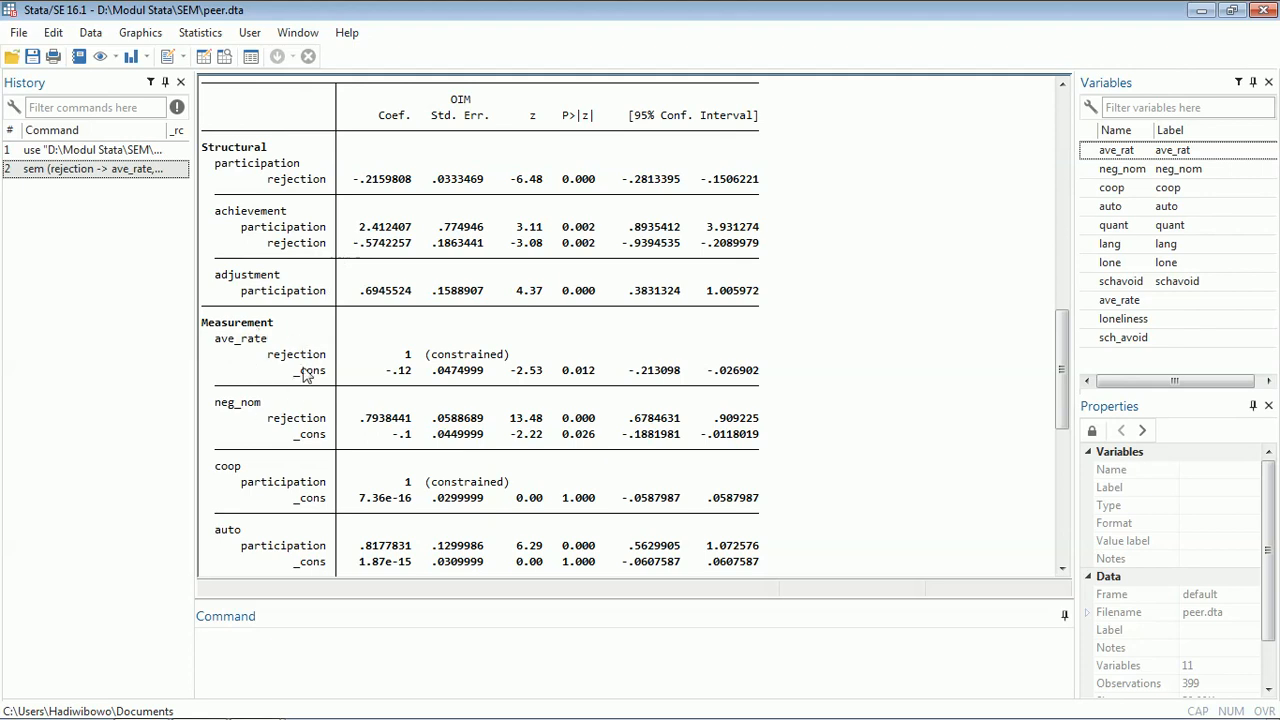
scroll(457, 386, "down", 2)
scroll(406, 340, "down", 2)
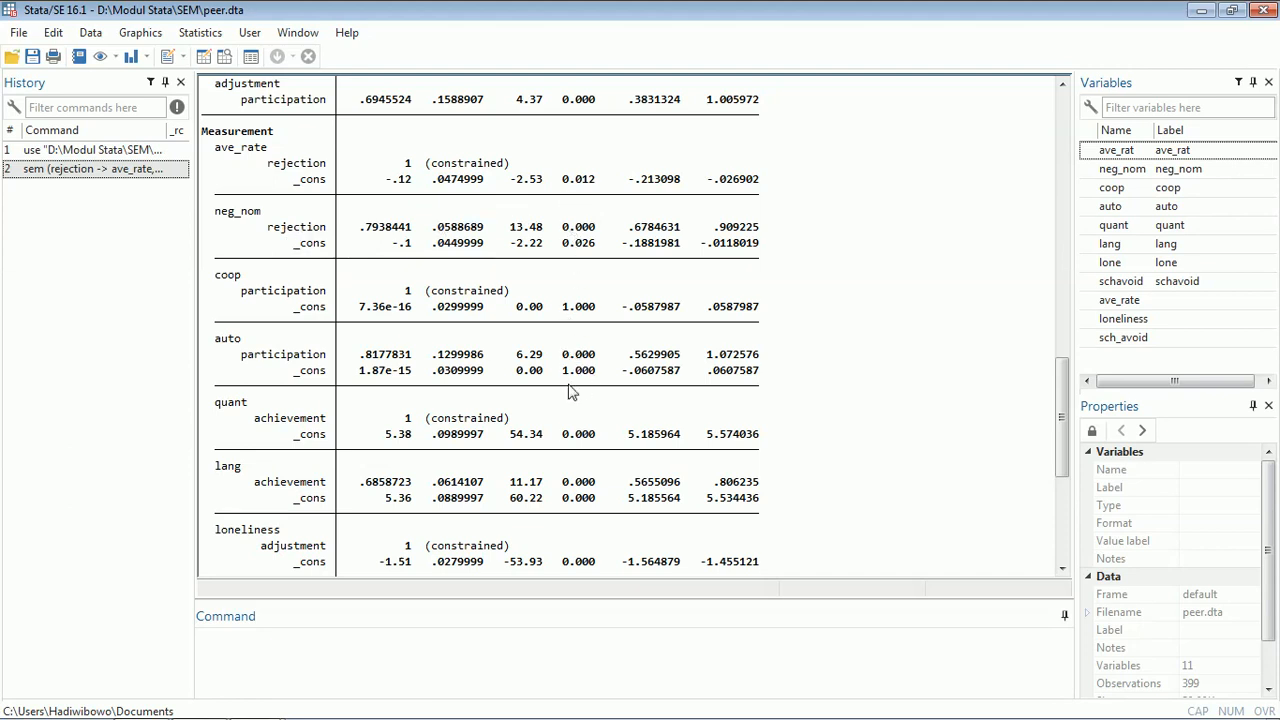
scroll(700, 470, "down", 7)
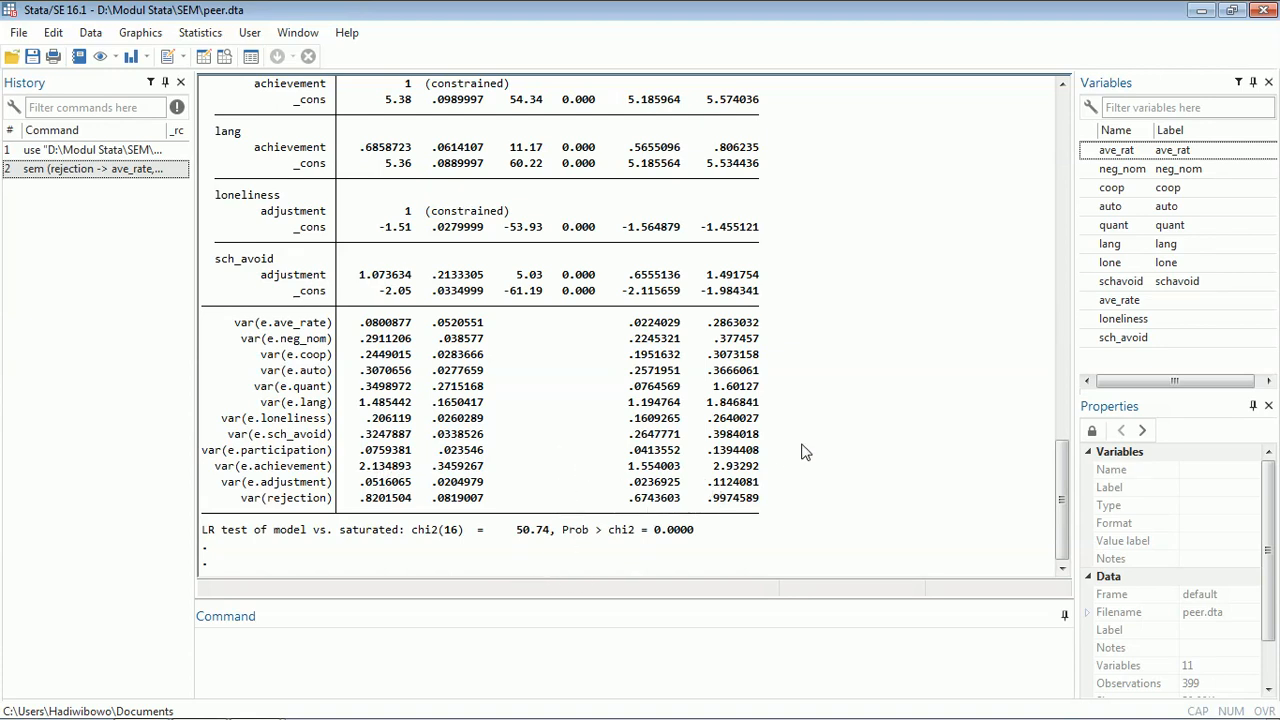
left_click(660, 655)
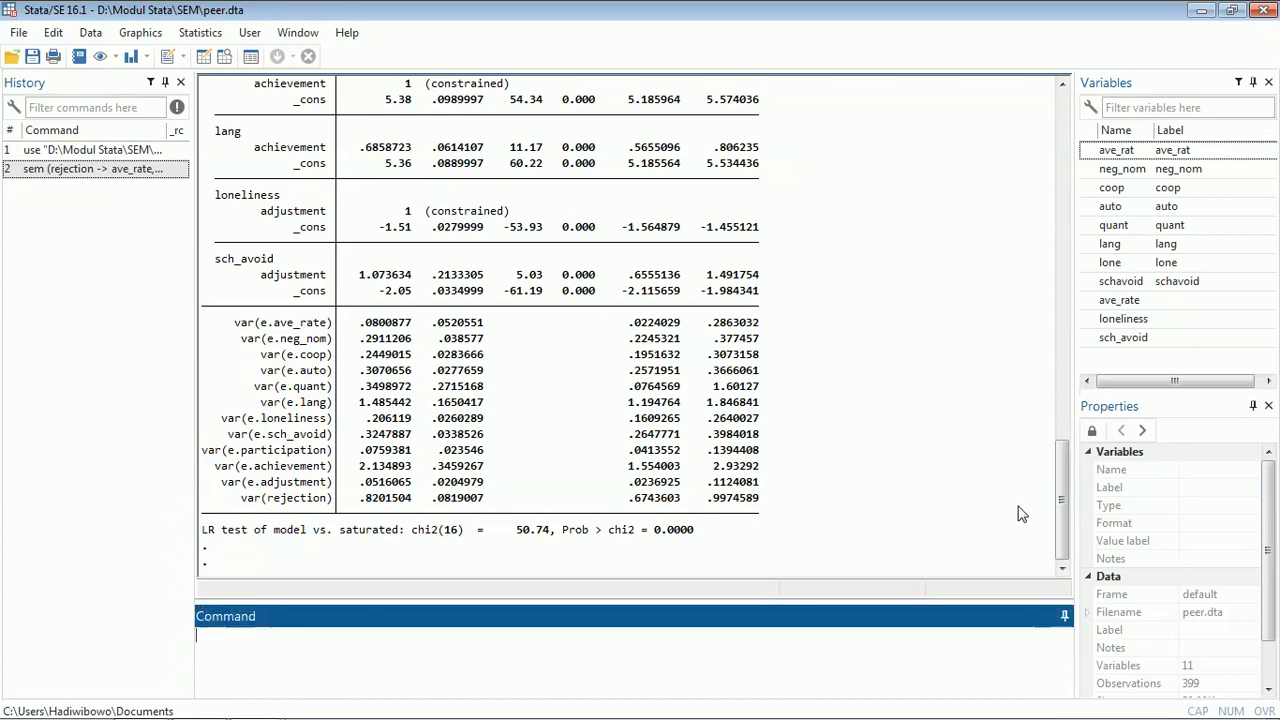
left_click_drag(1062, 518, 1070, 370)
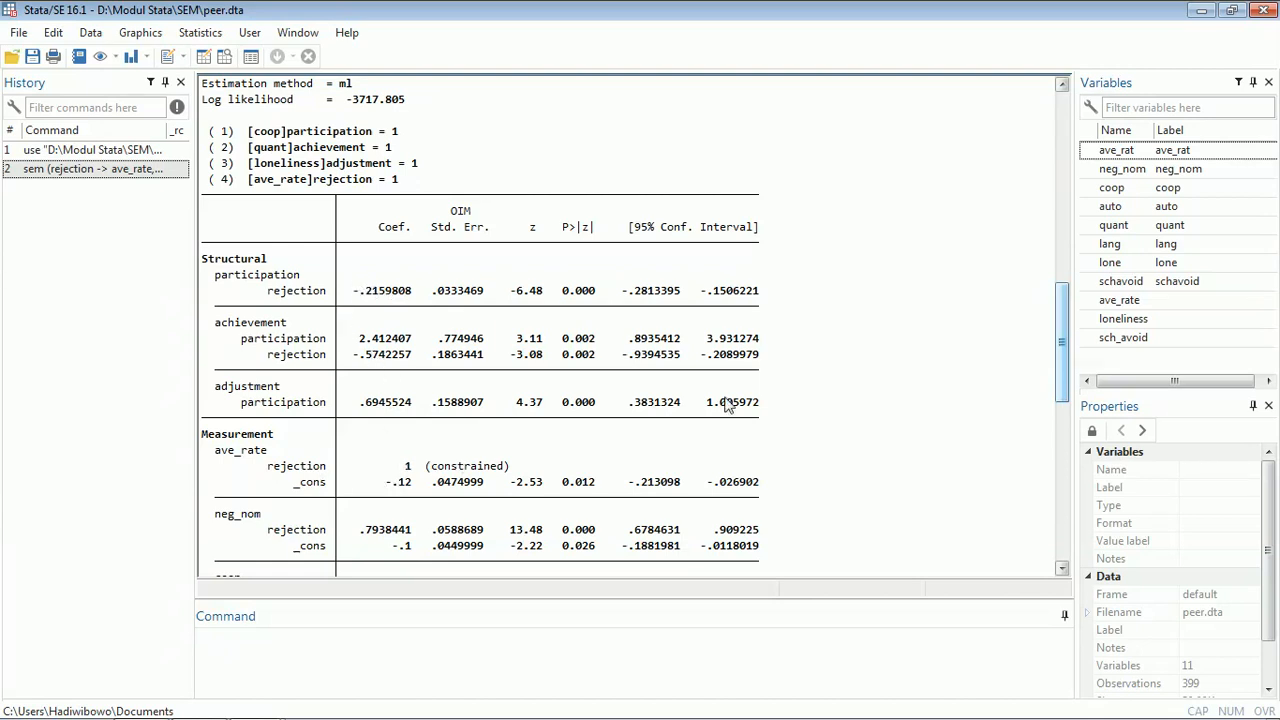
left_click_drag(1063, 322, 1062, 492)
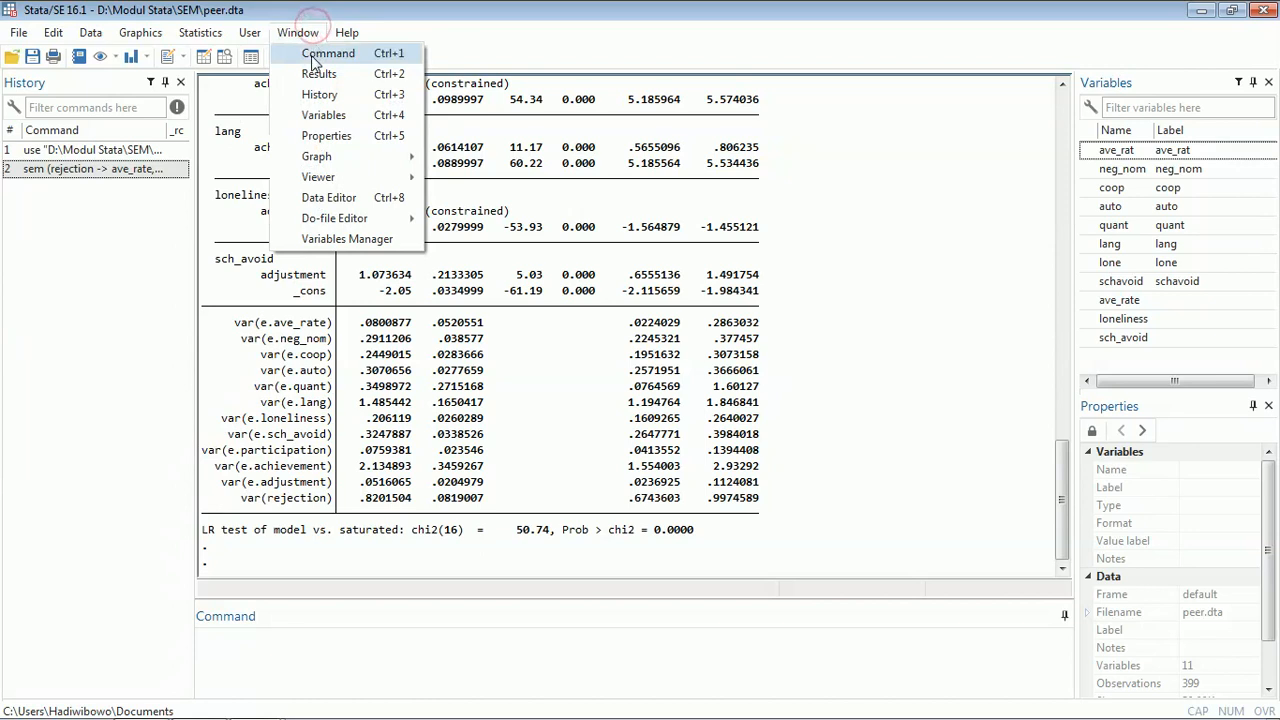
- Return to the SEM Builder and re-estimate the model displaying standardized coefficients and values
left_click(563, 634)
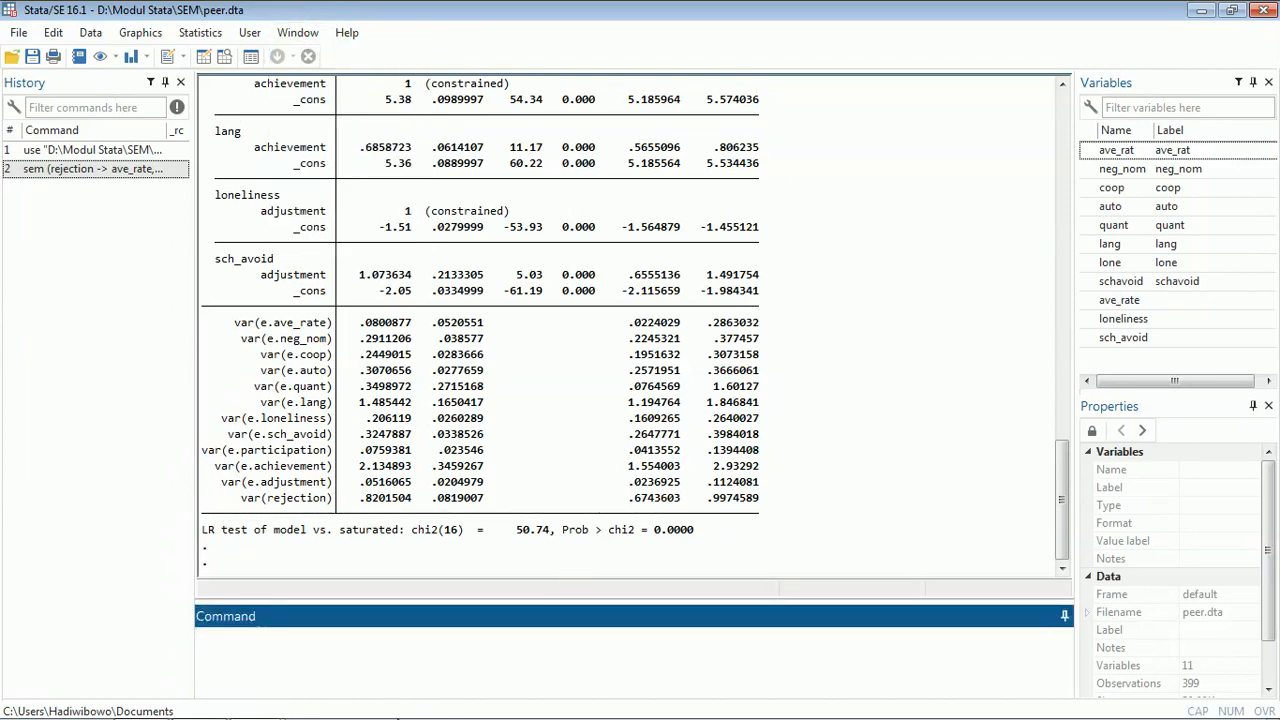
mouse_move(321, 716)
left_click(277, 697)
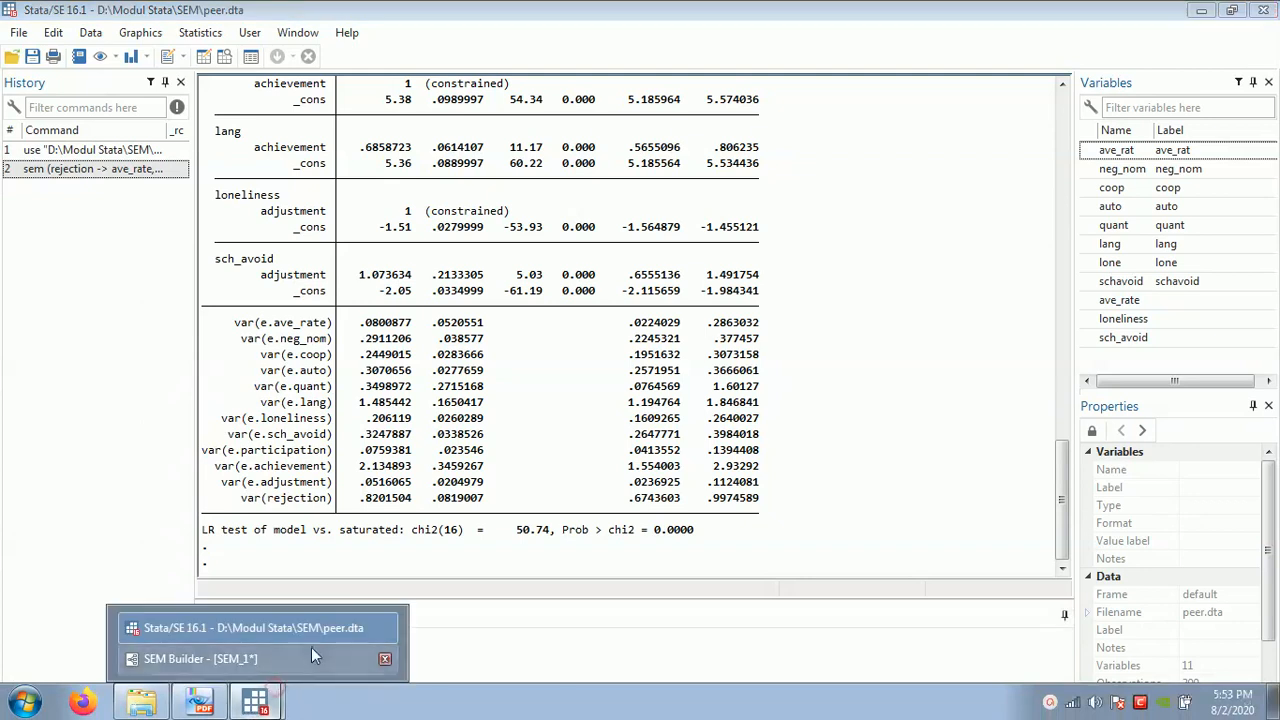
left_click(200, 659)
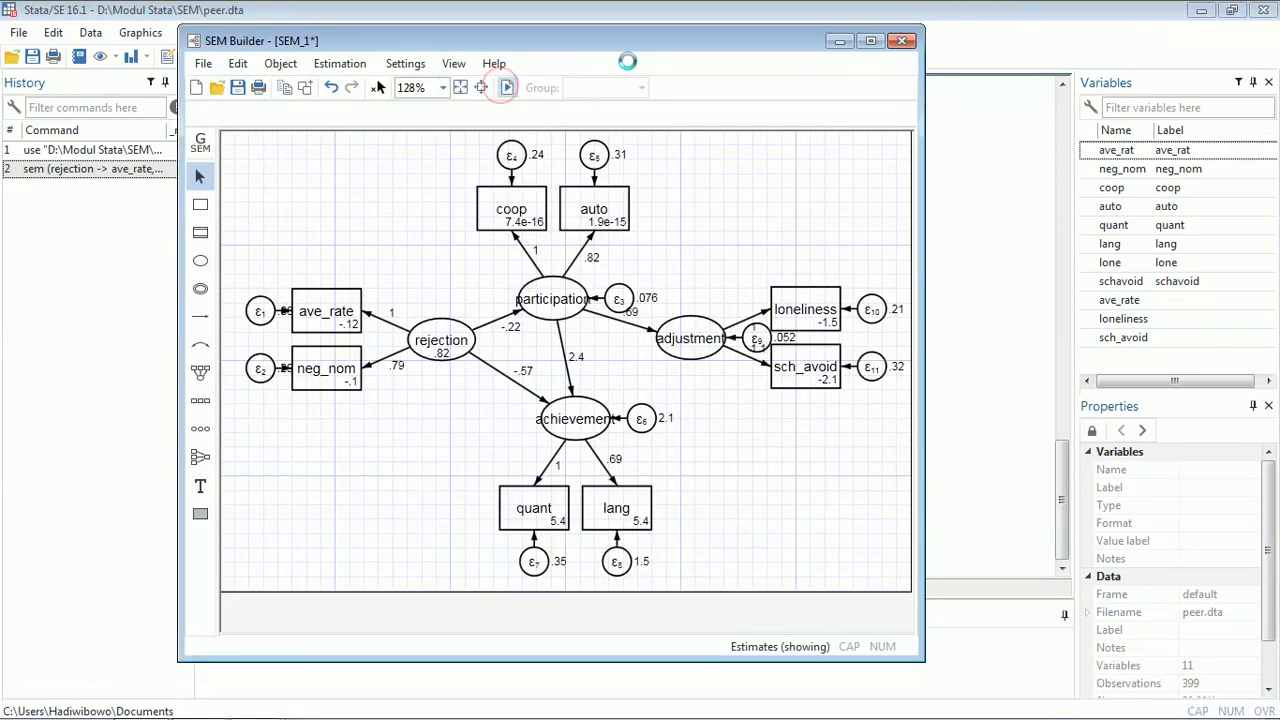
left_click(506, 88)
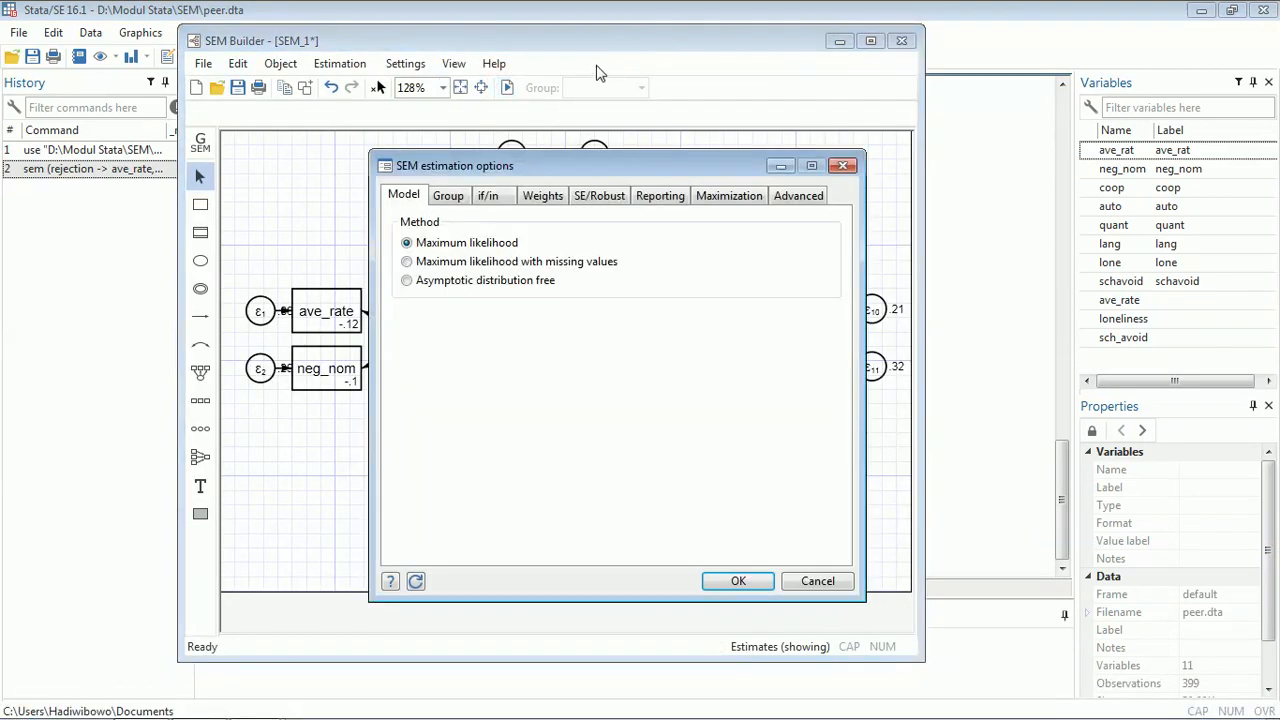
left_click(664, 196)
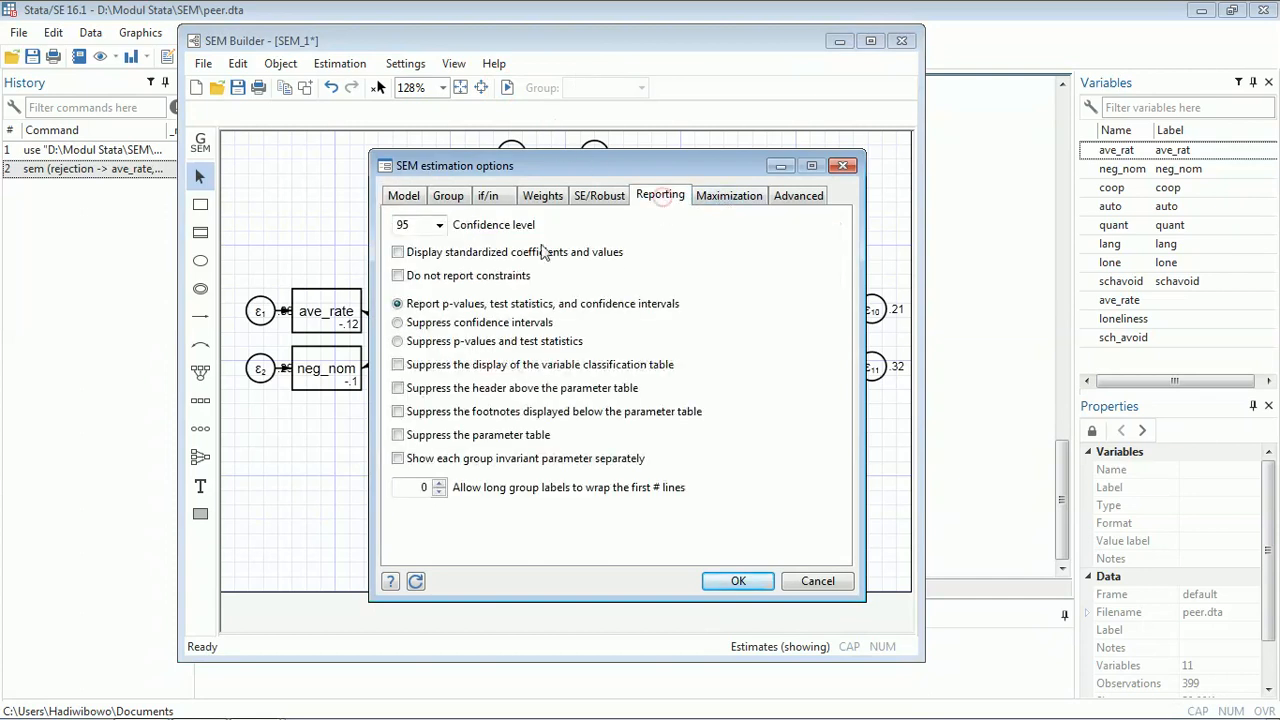
left_click(399, 253)
left_click(724, 584)
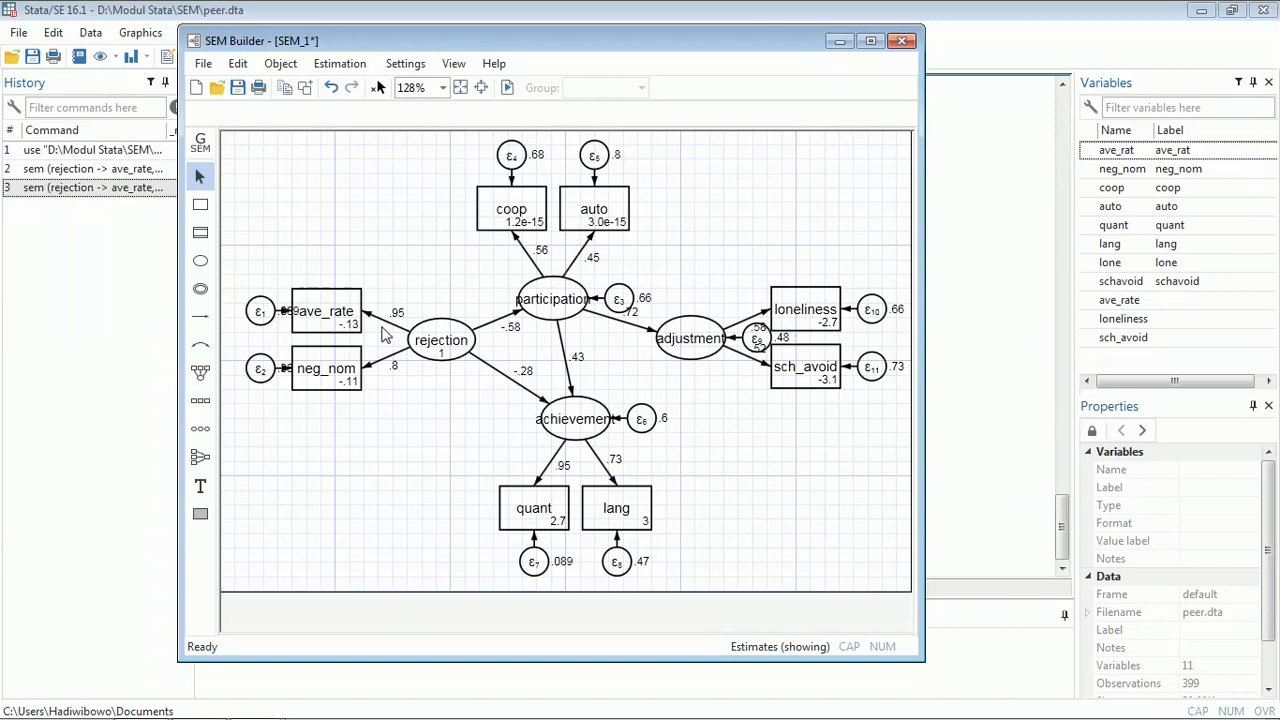
- Review the standardized SEM estimation output in the Results window
left_click(977, 473)
scroll(860, 370, "up", 10)
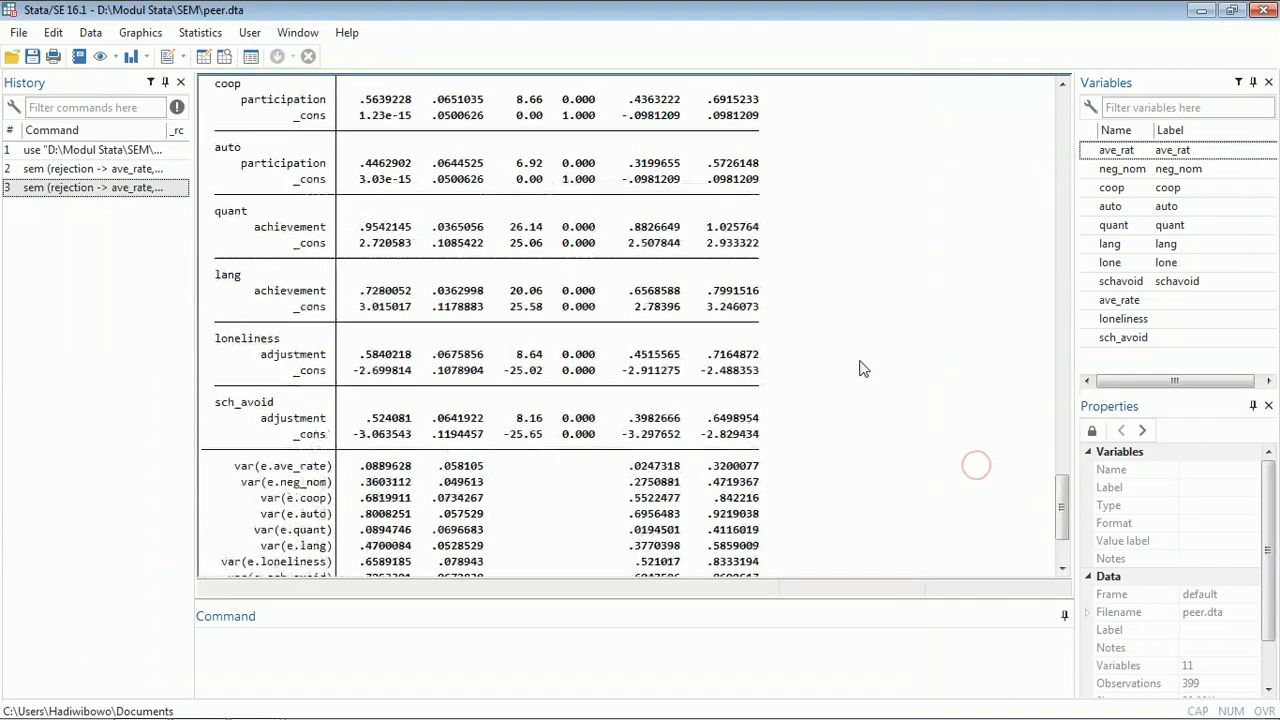
scroll(890, 350, "up", 8)
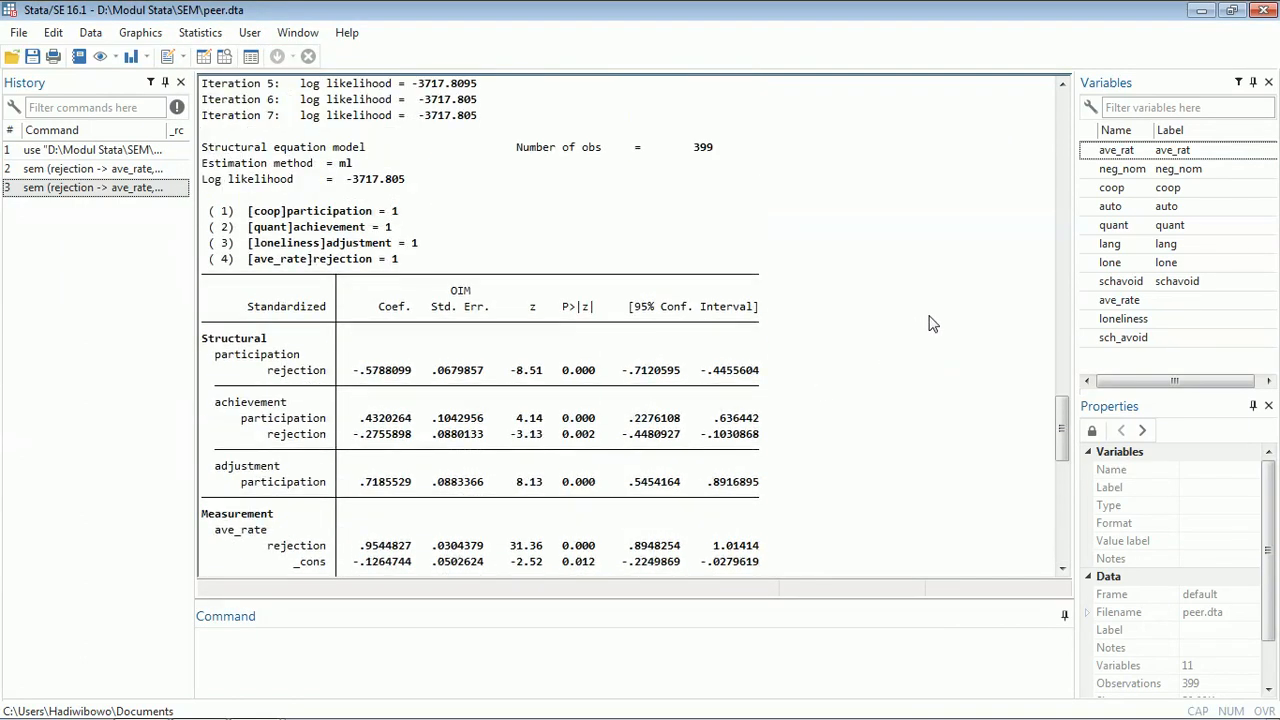
scroll(915, 335, "down", 6)
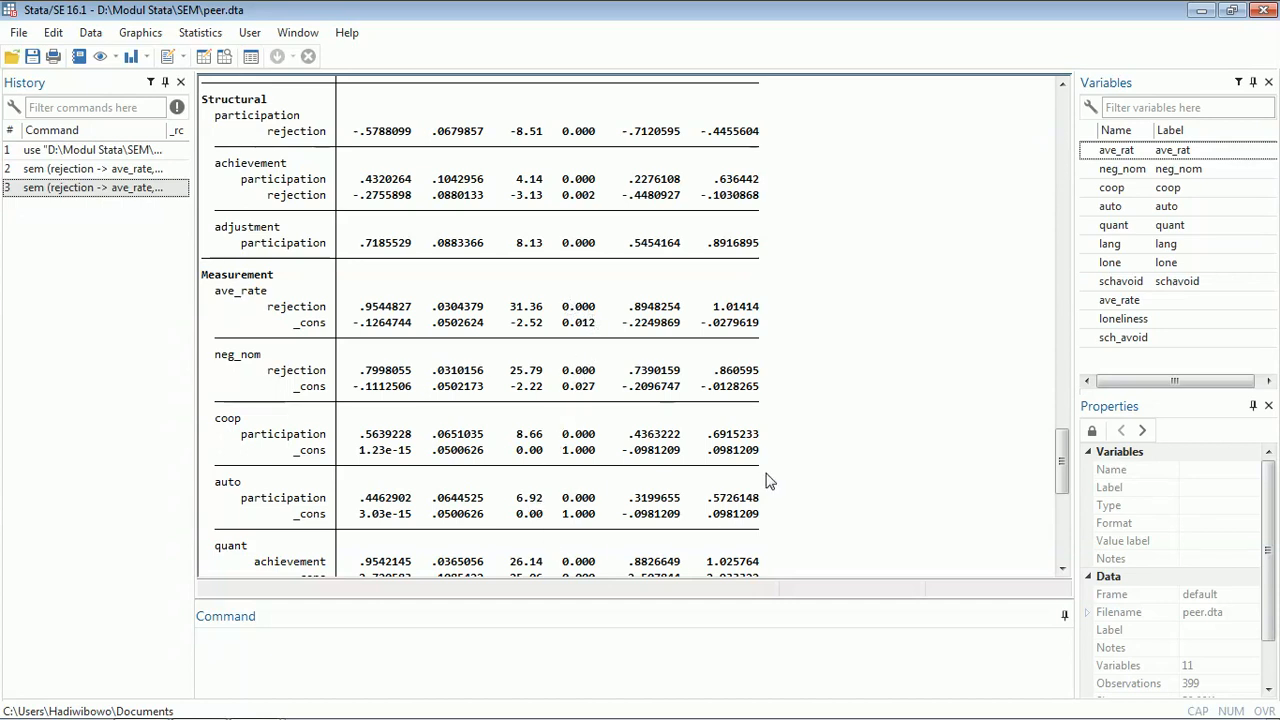
scroll(798, 420, "down", 9)
scroll(796, 413, "up", 6)
scroll(796, 410, "up", 6)
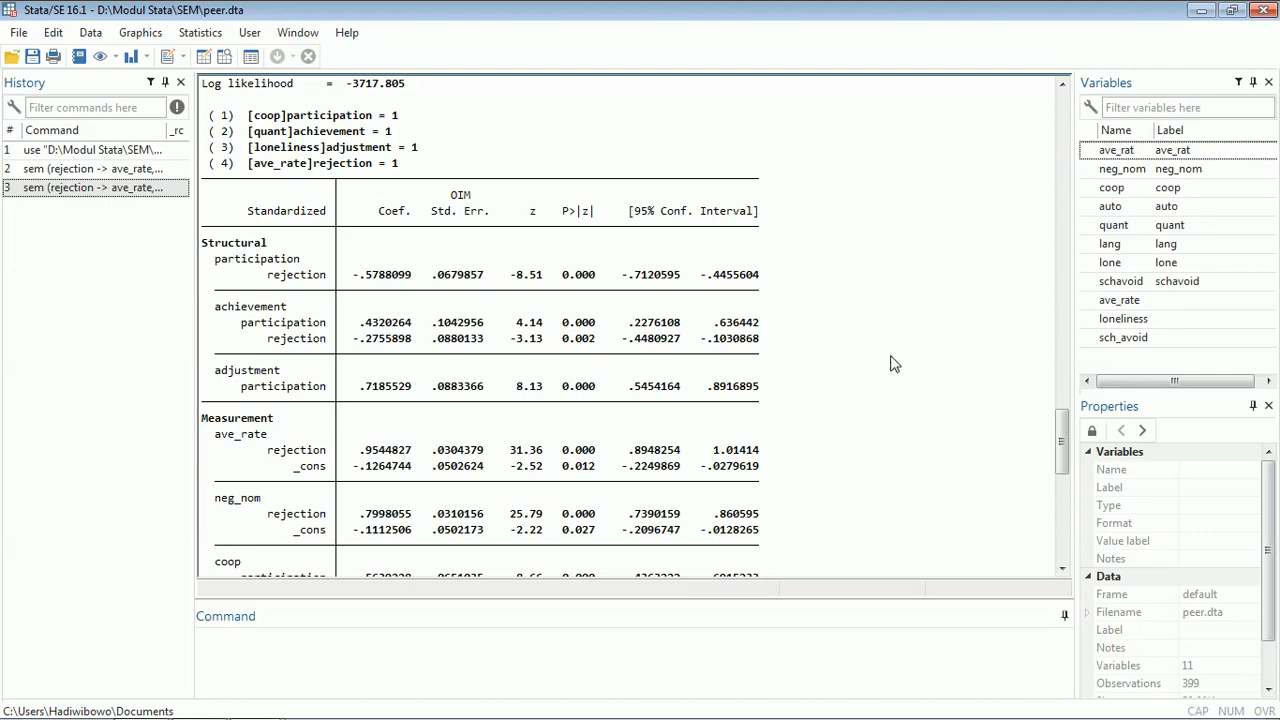
left_click_drag(1060, 430, 1063, 537)
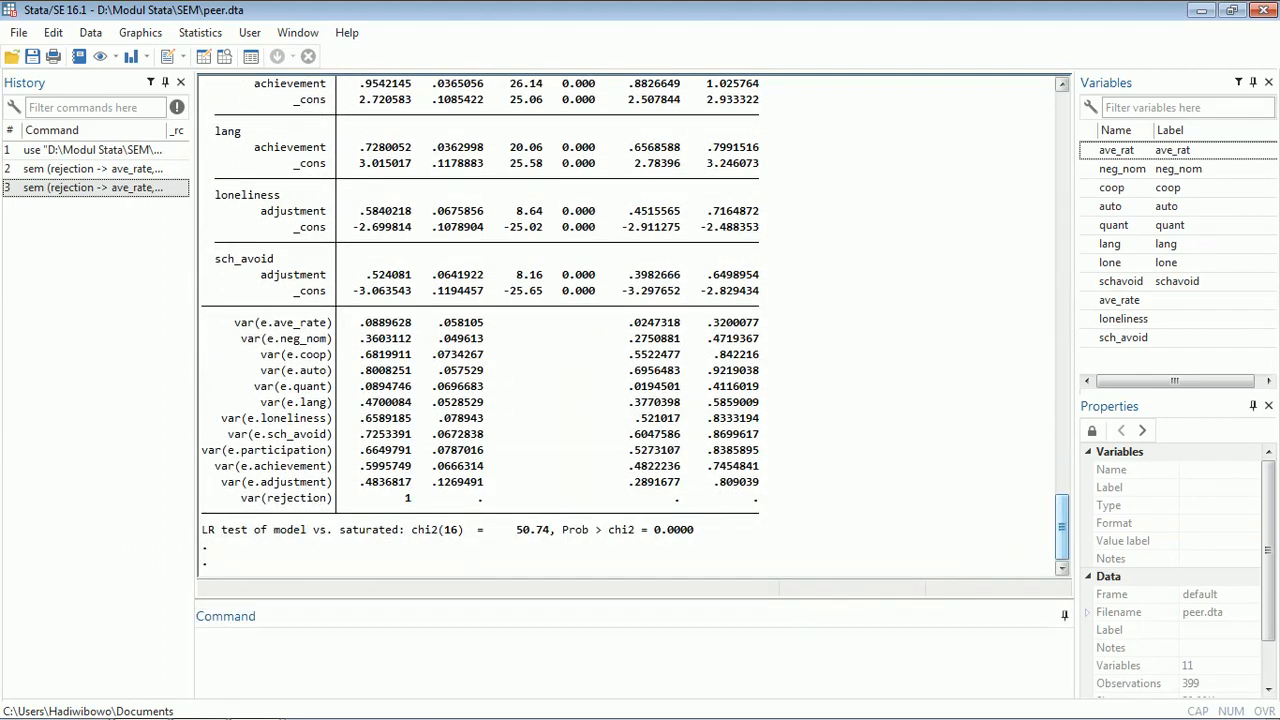
- Run the overall goodness-of-fit postestimation statistics (estat gof) for the SEM, displaying all of the statistics
left_click(193, 42)
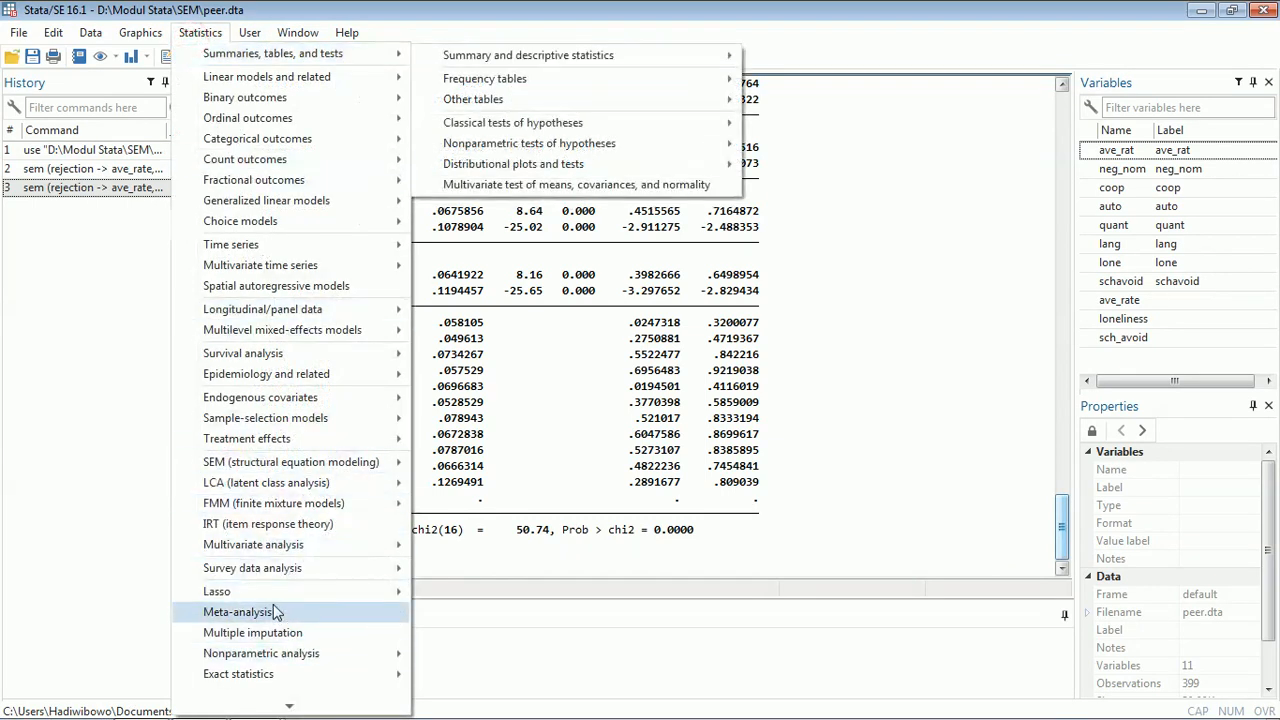
mouse_move(289, 706)
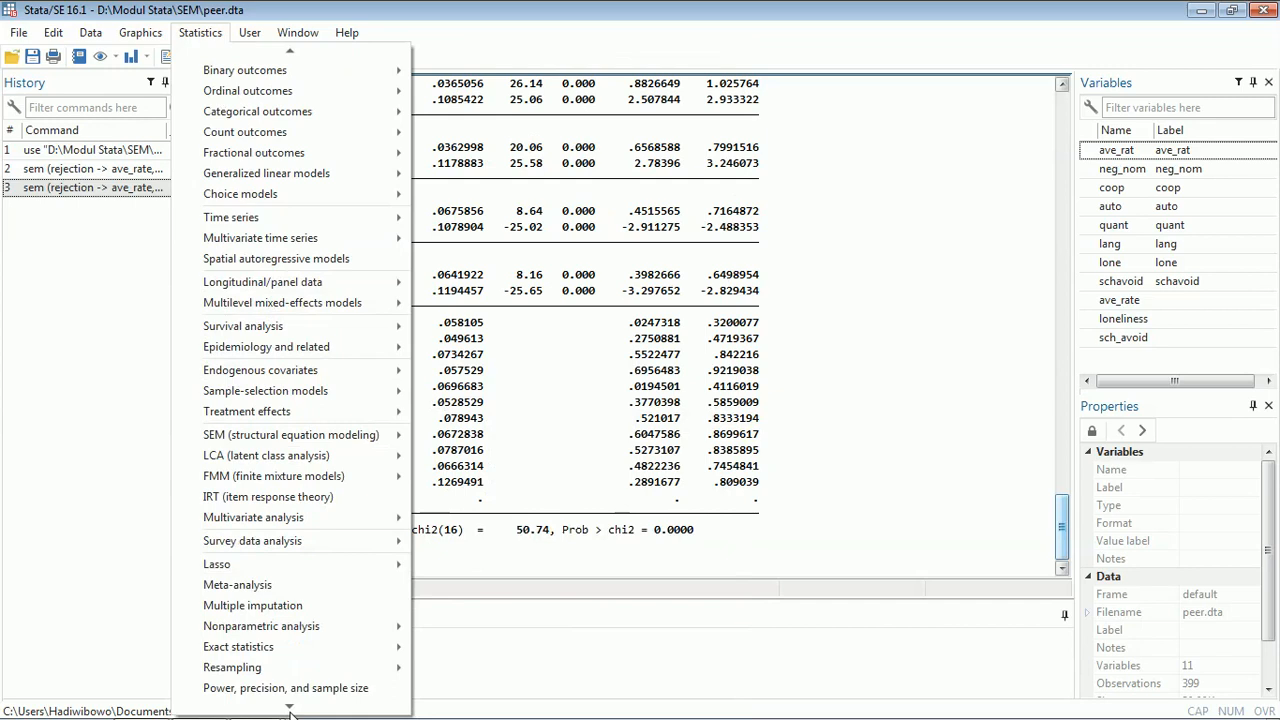
left_click(275, 680)
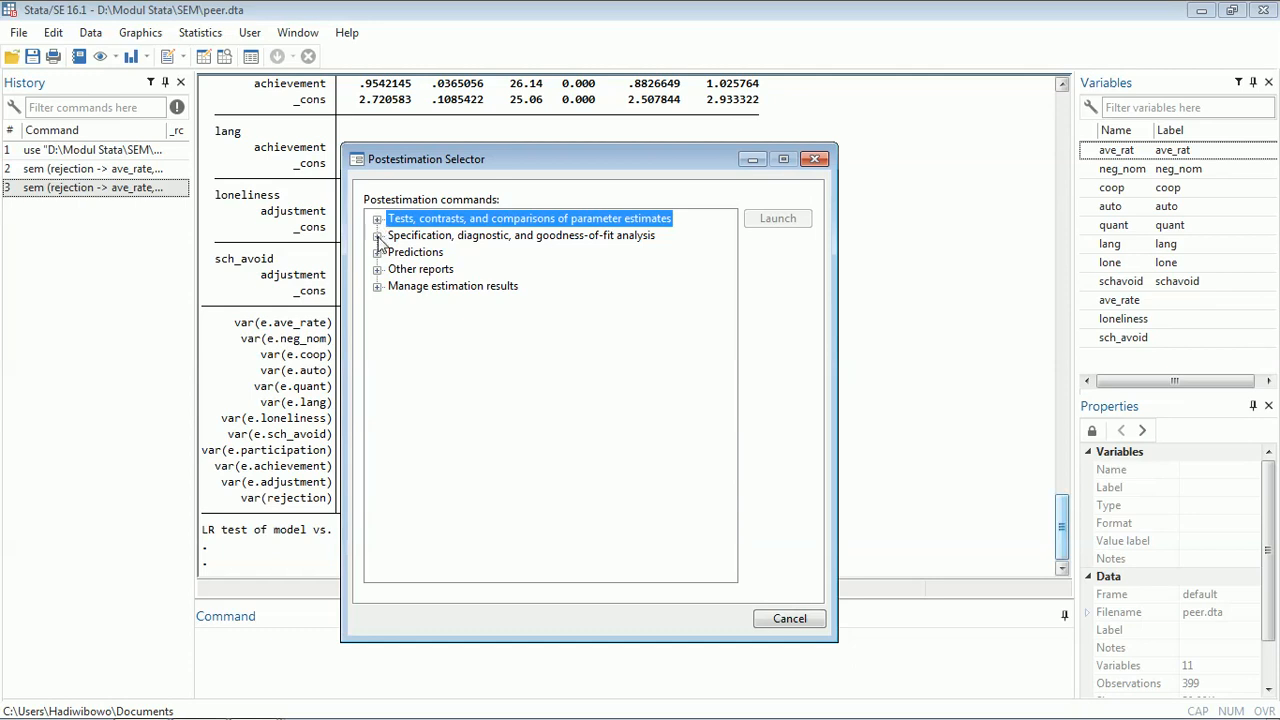
left_click(378, 237)
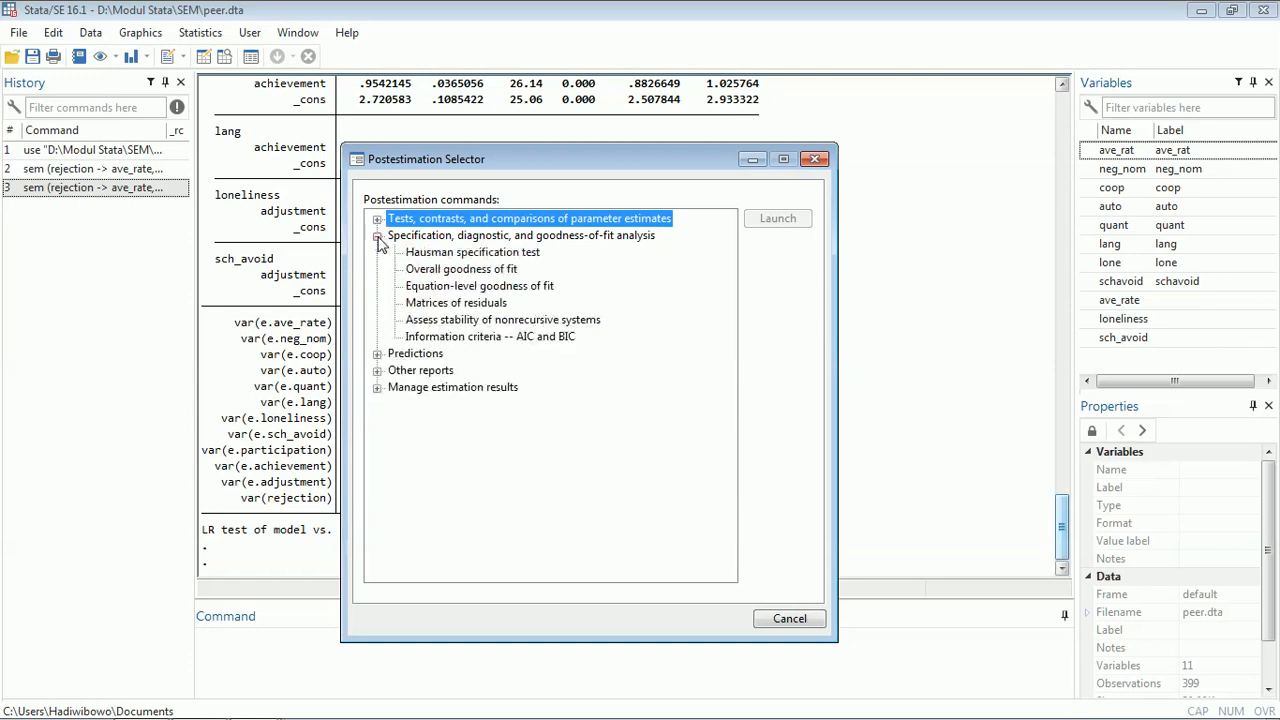
left_click(477, 272)
left_click(770, 217)
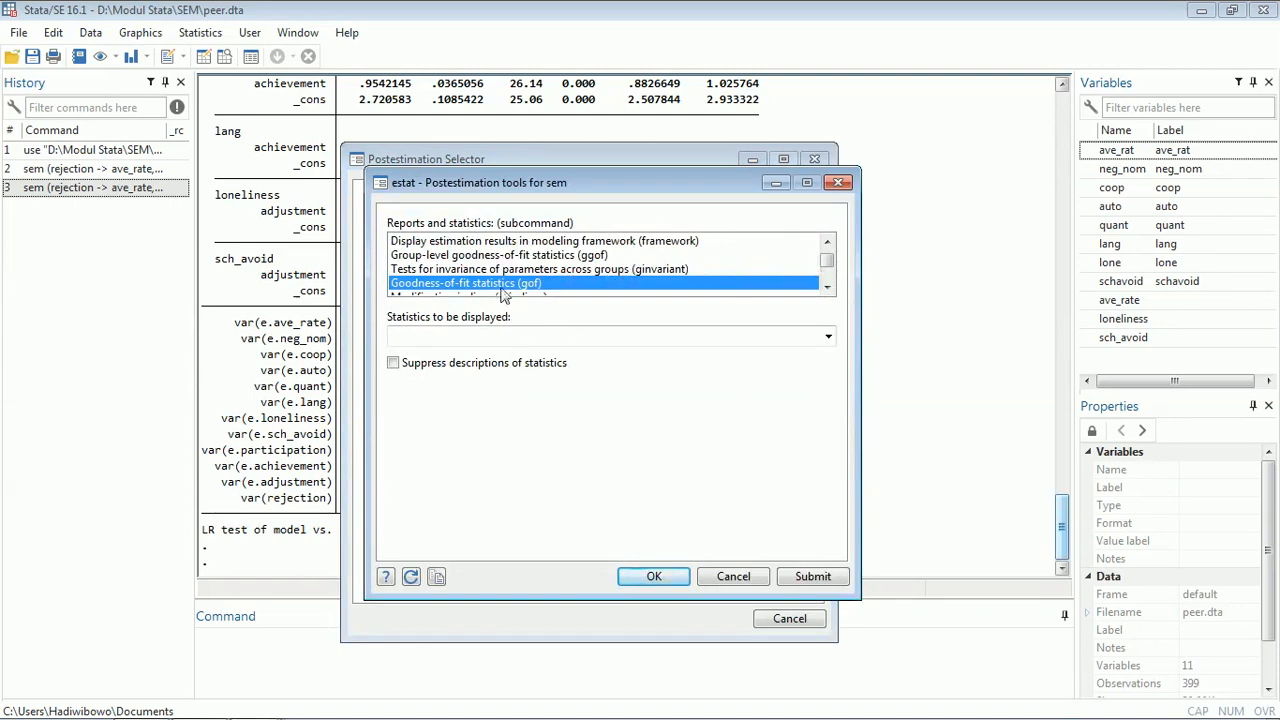
left_click(828, 336)
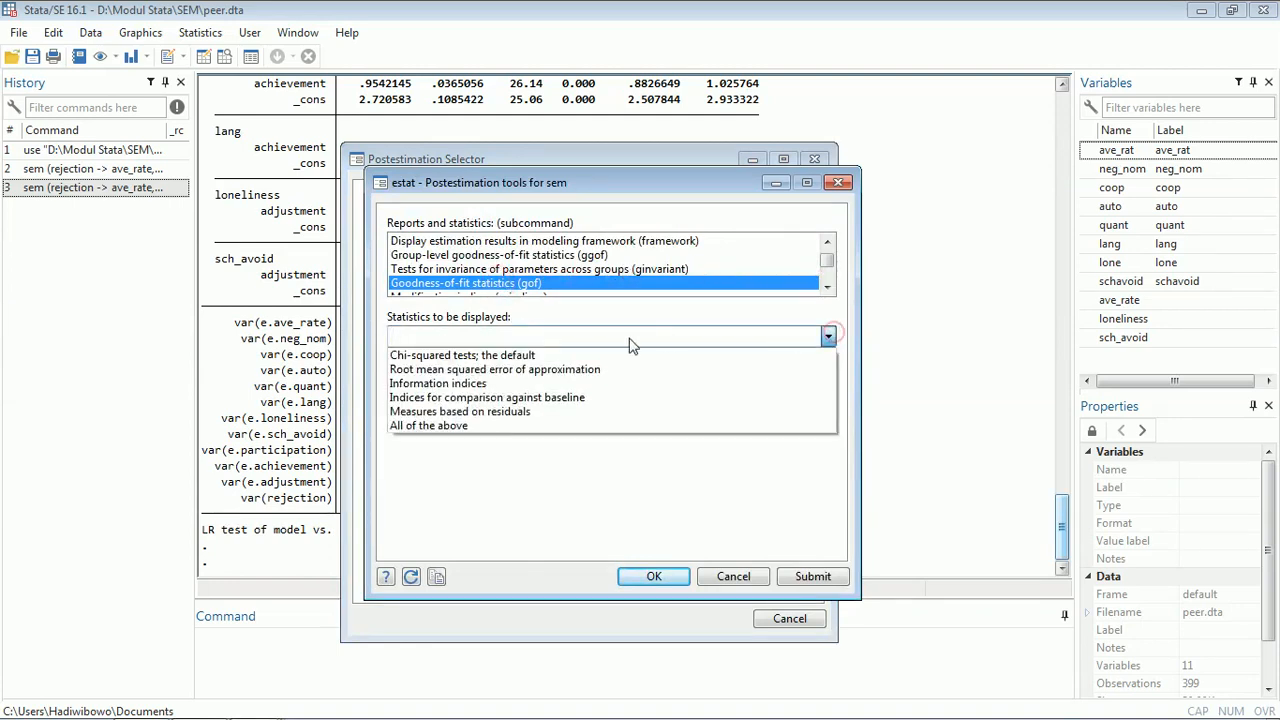
left_click(455, 426)
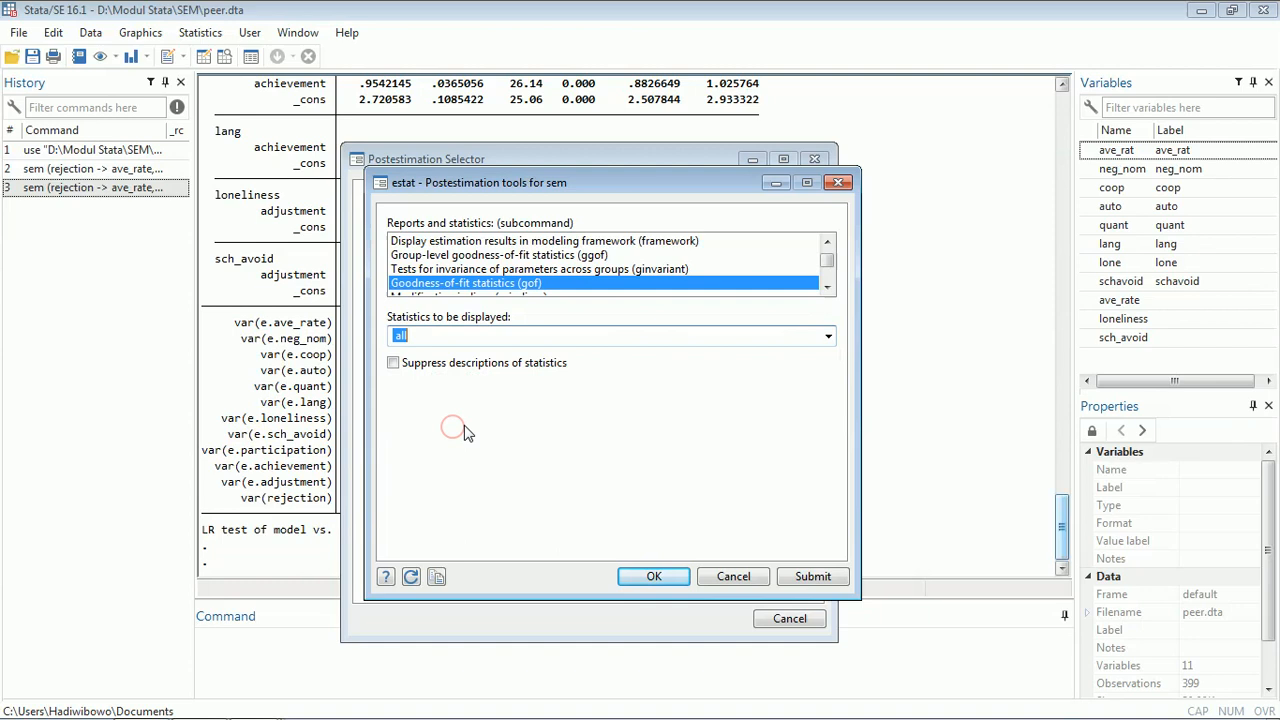
left_click(672, 578)
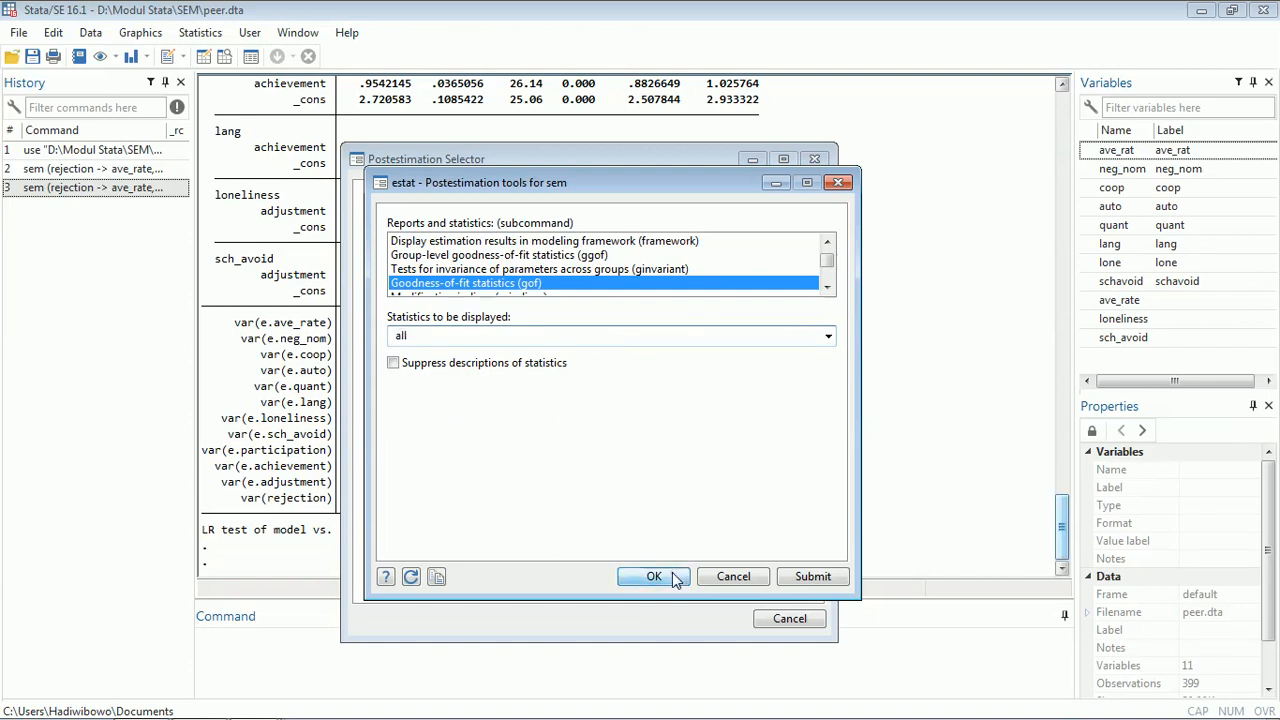
left_click(813, 160)
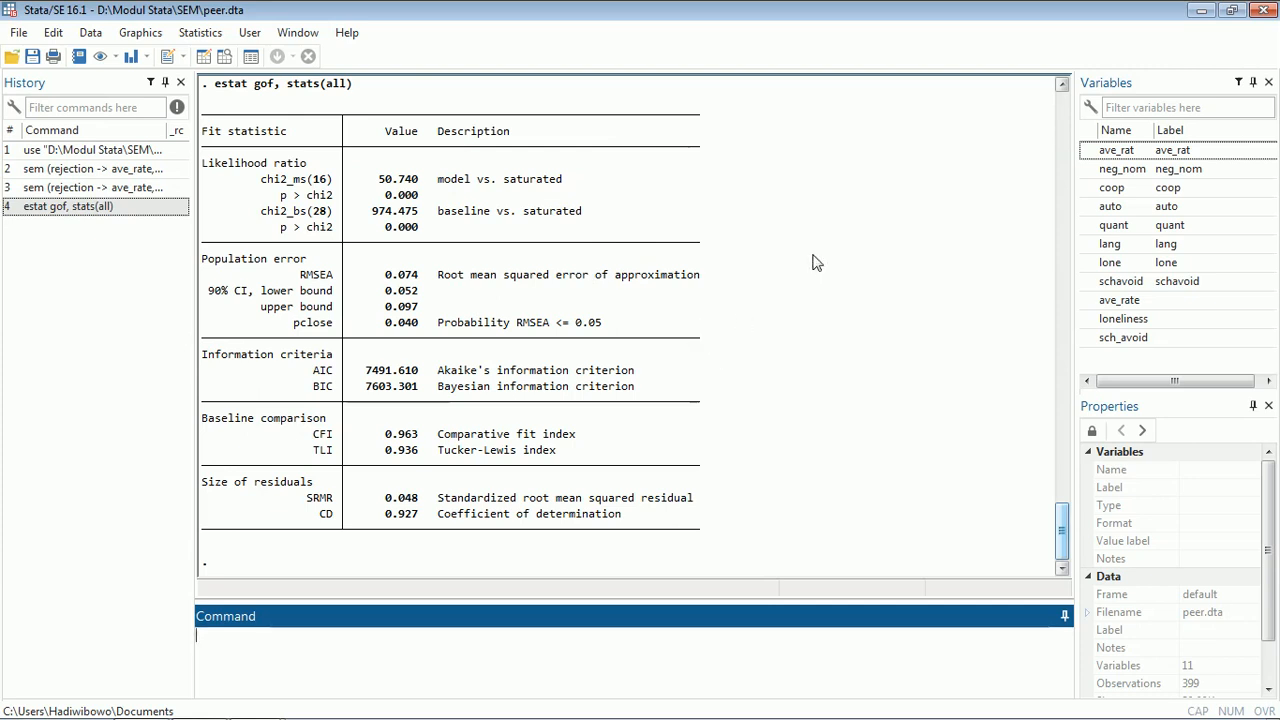
- Back in the SEM Builder, add a path from achievement to adjustment
mouse_move(282, 716)
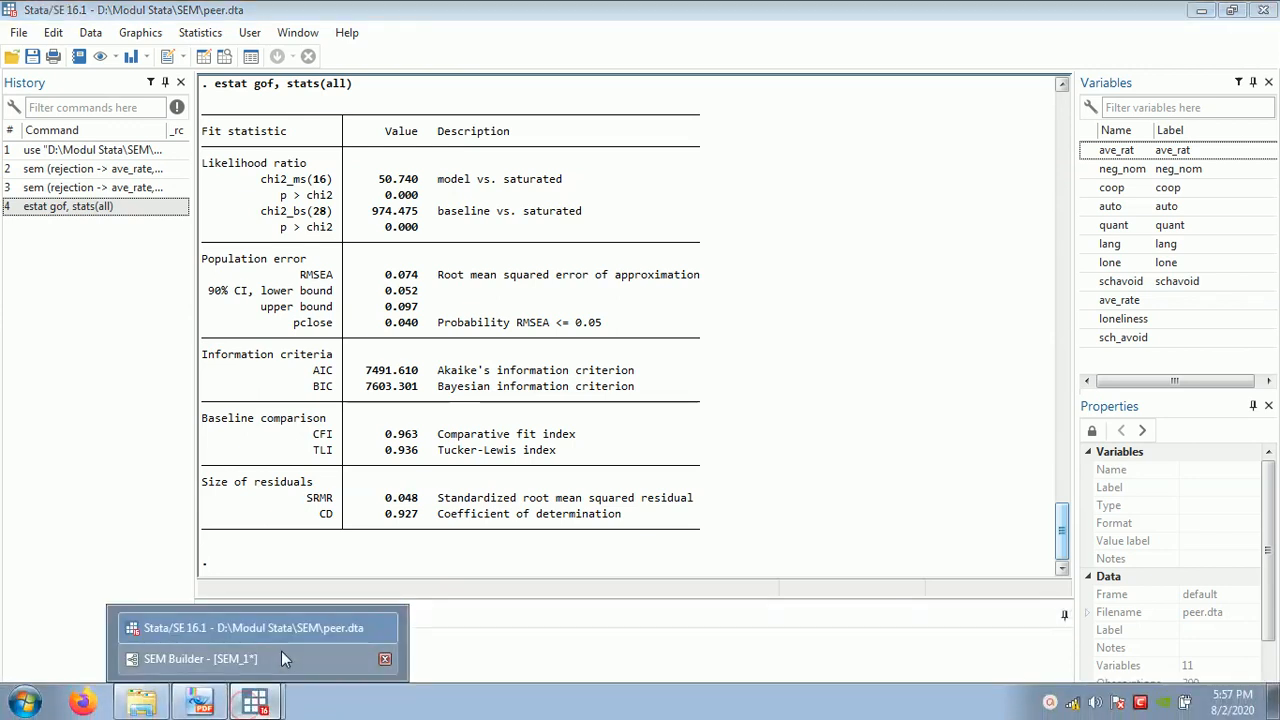
left_click(282, 658)
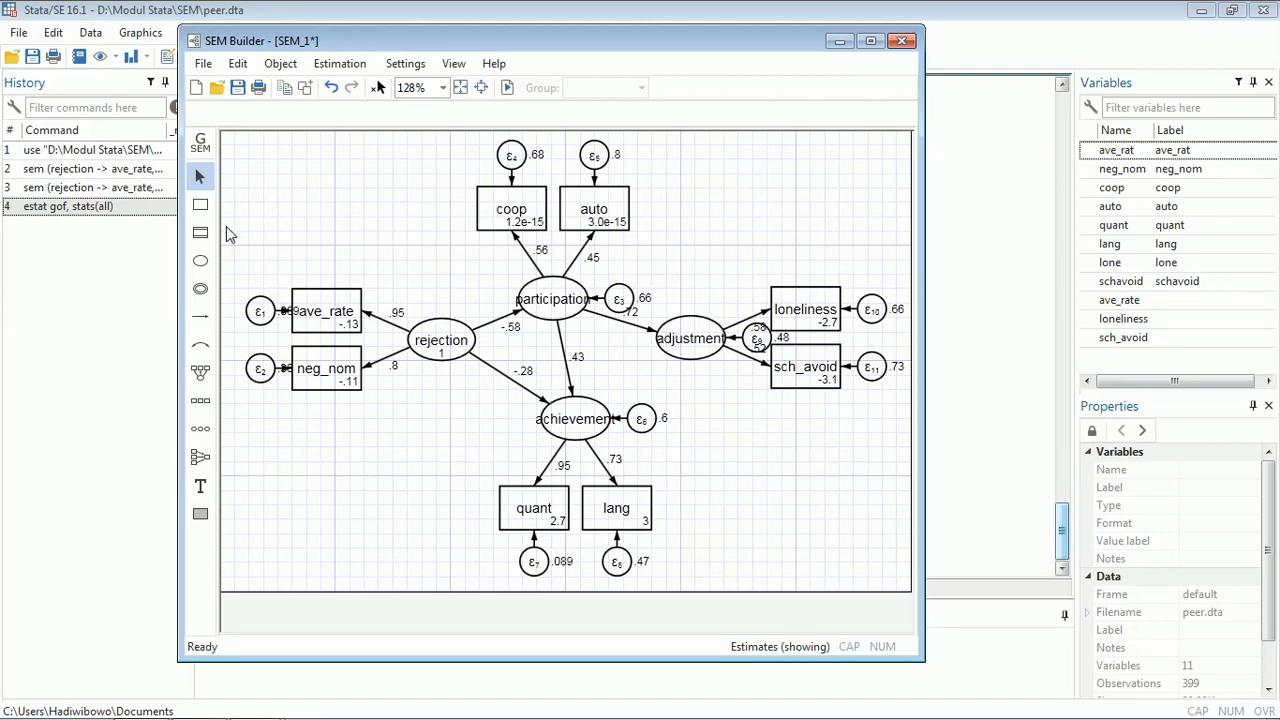
left_click(200, 317)
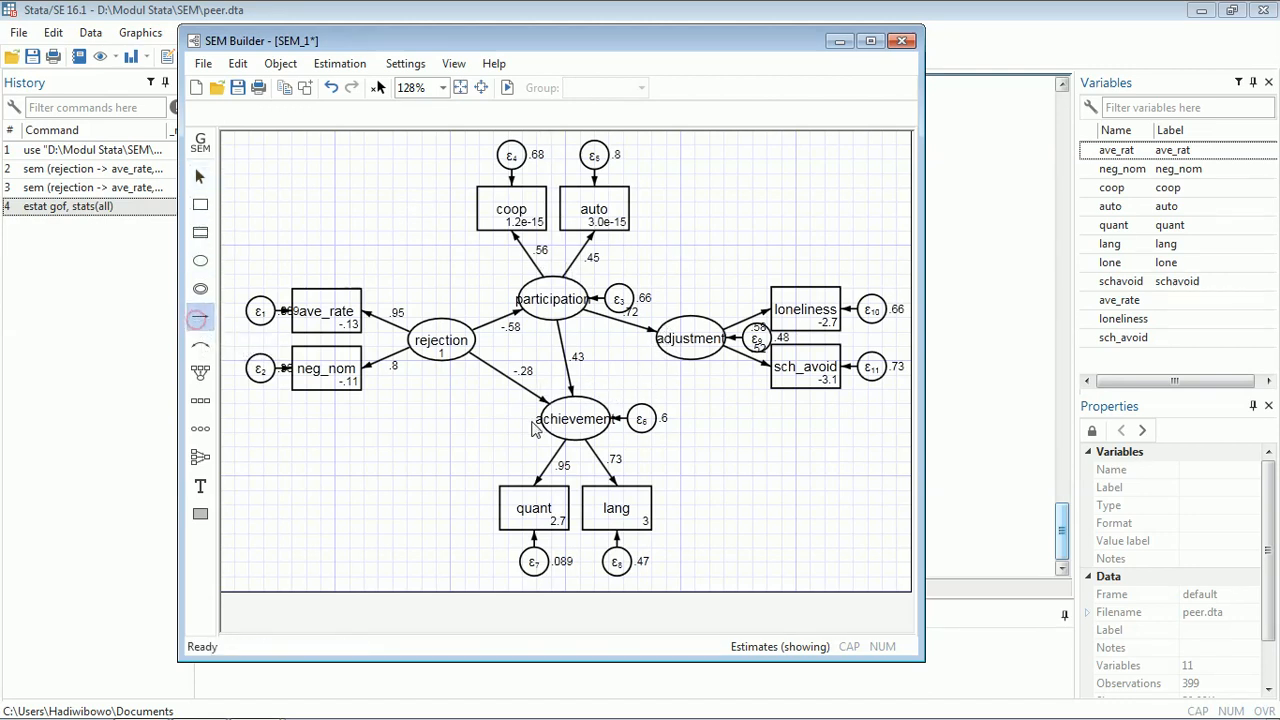
left_click_drag(598, 405, 668, 362)
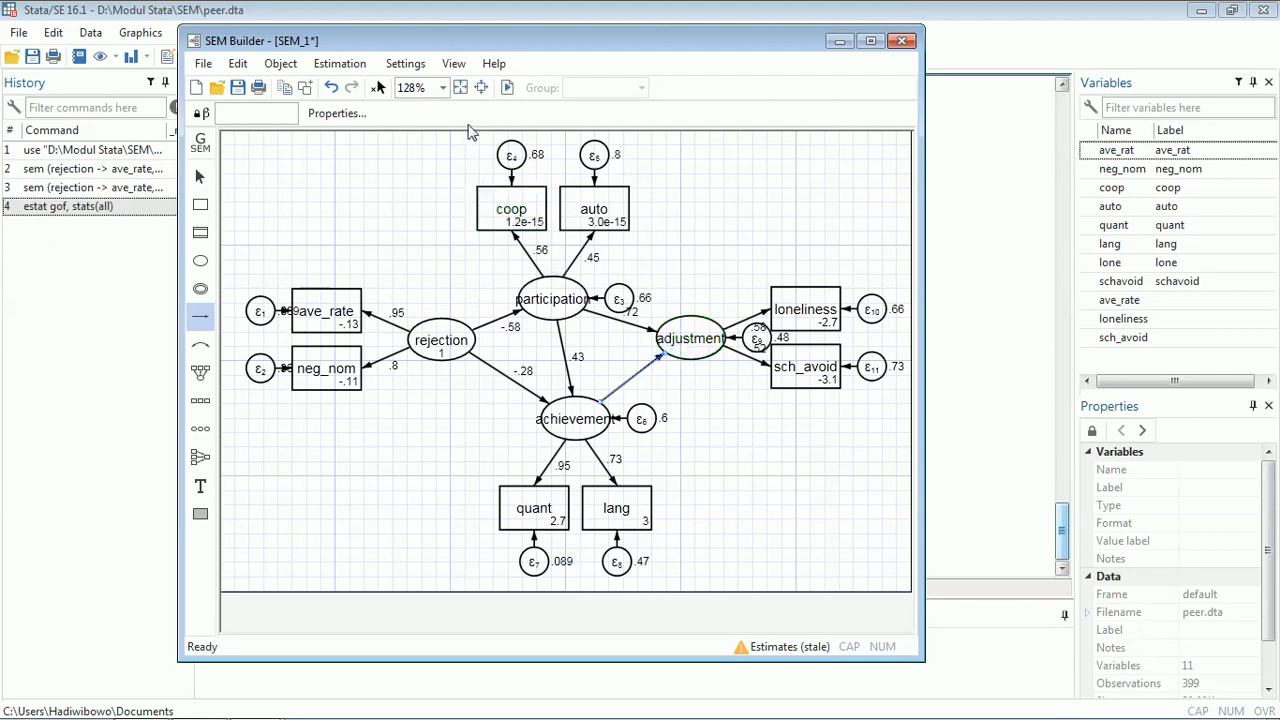
- Re-estimate the model by maximum likelihood with the default estimation options
left_click(508, 90)
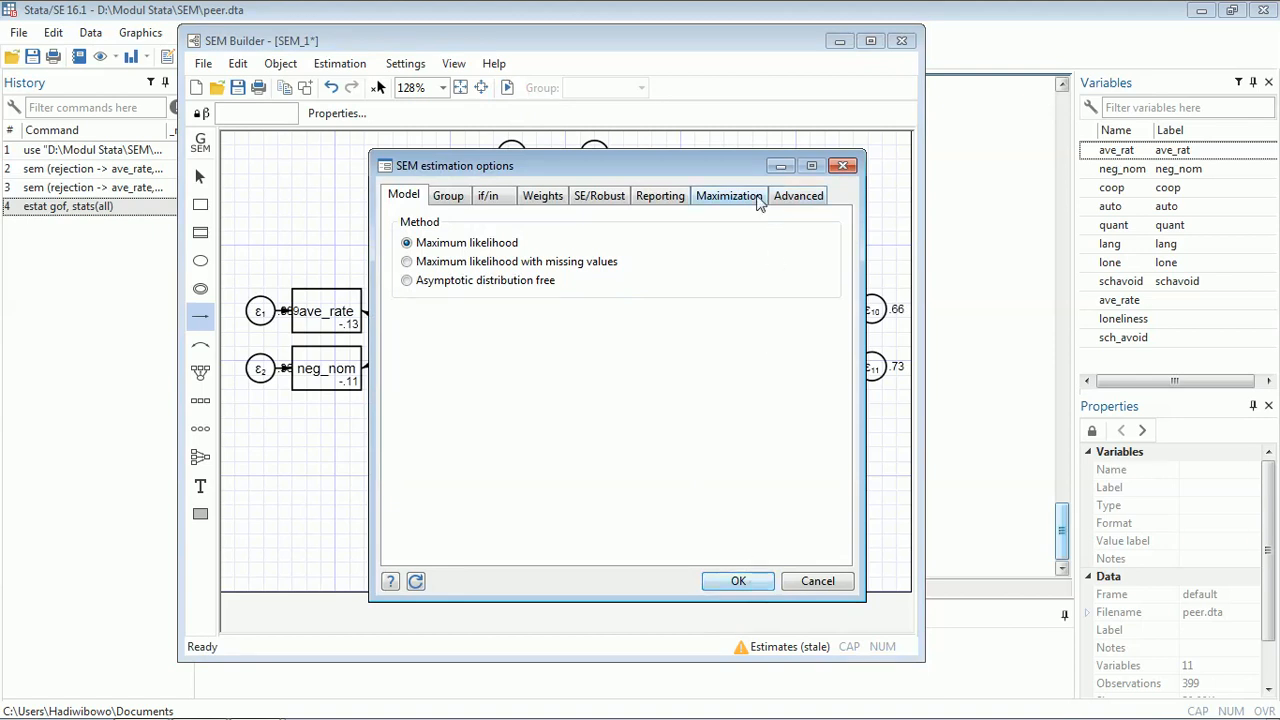
left_click(664, 197)
left_click(404, 196)
left_click(740, 582)
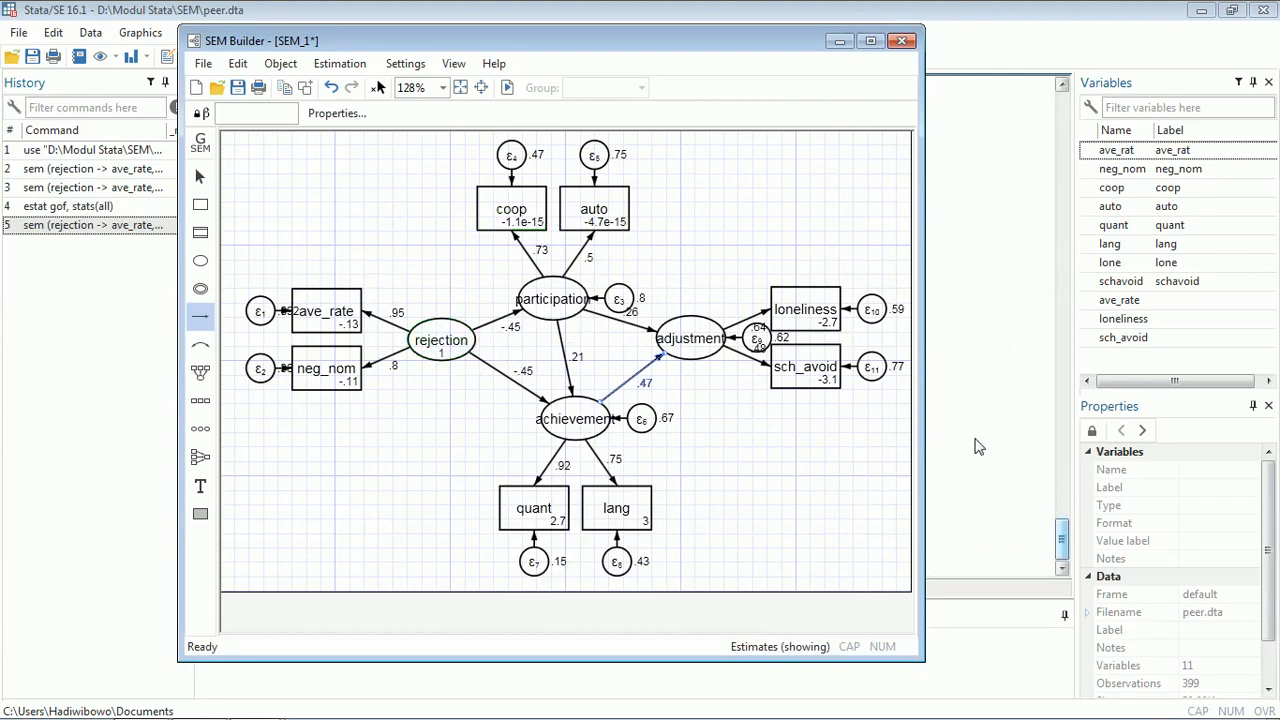
- Review the re-estimated standardized SEM output in the Results window
left_click(940, 497)
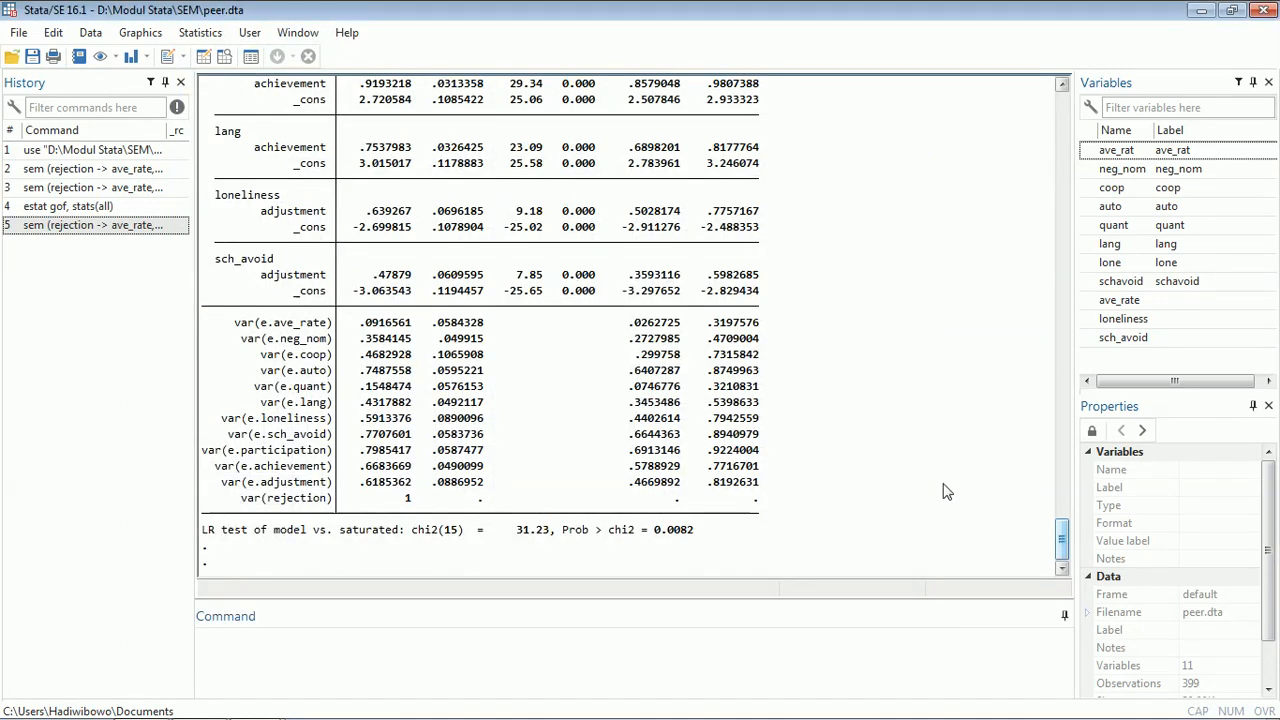
scroll(928, 450, "up", 1)
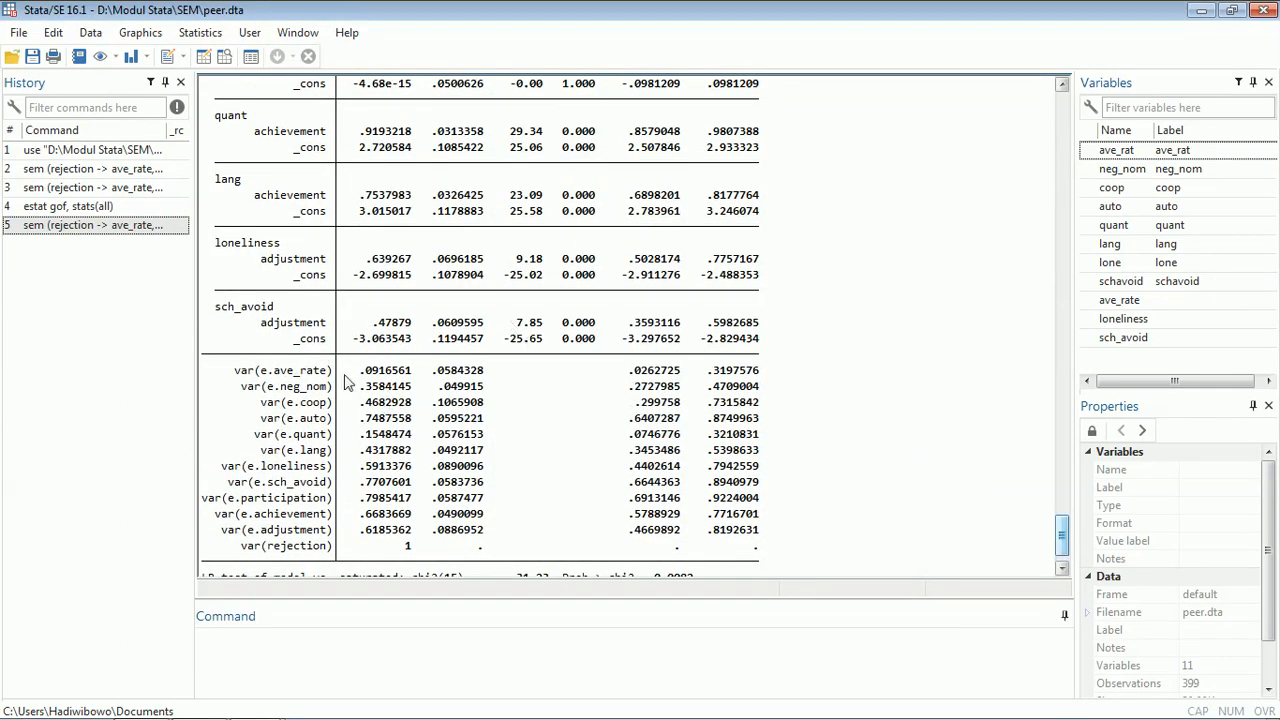
scroll(290, 292, "up", 13)
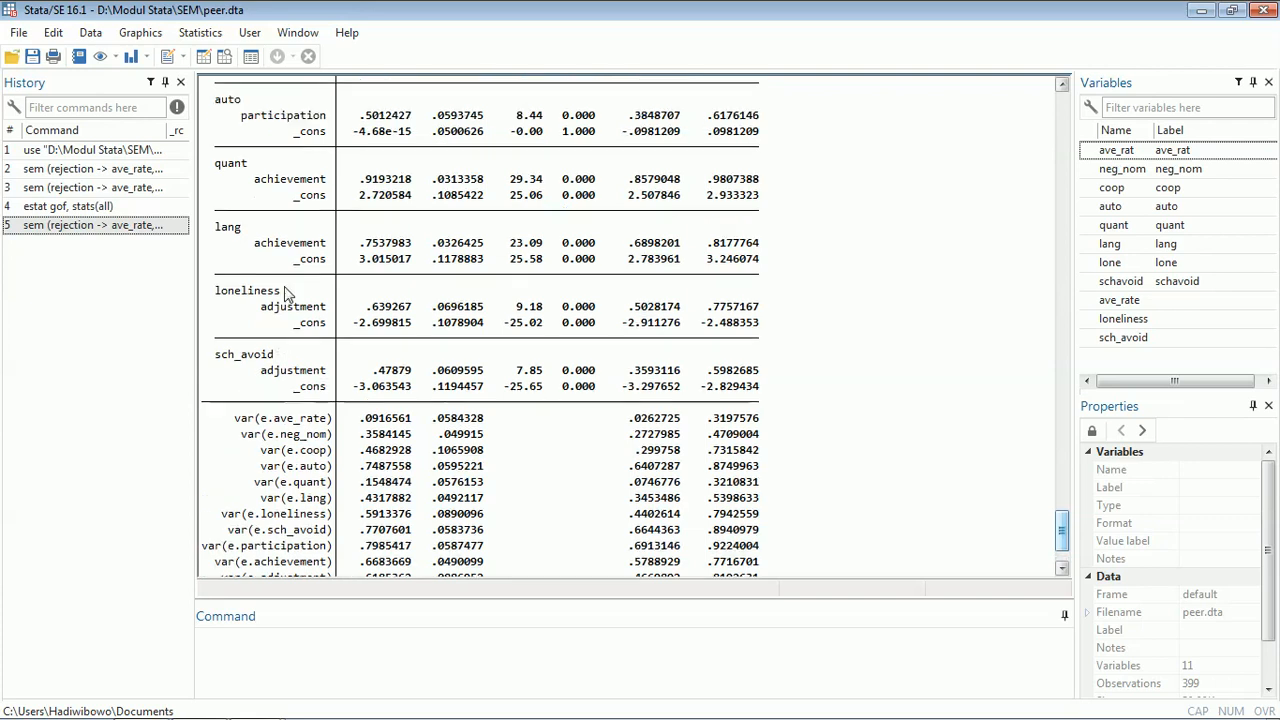
scroll(323, 284, "down", 3)
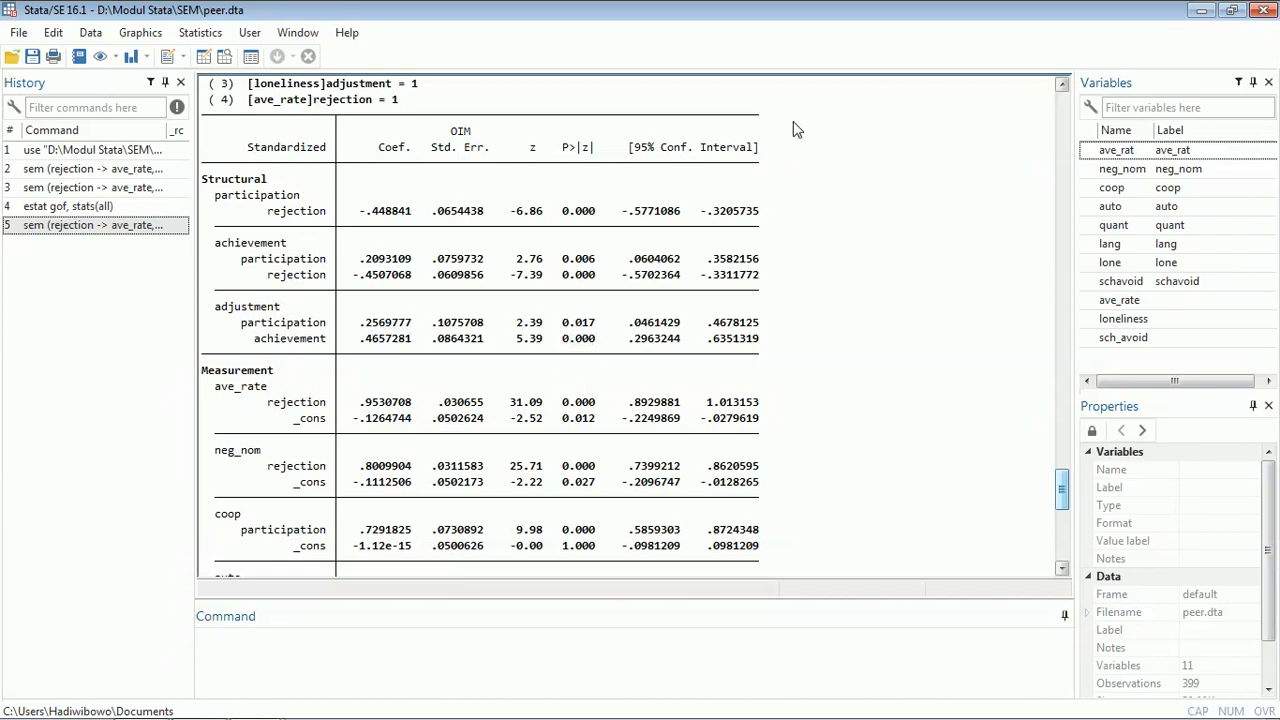
scroll(812, 170, "down", 12)
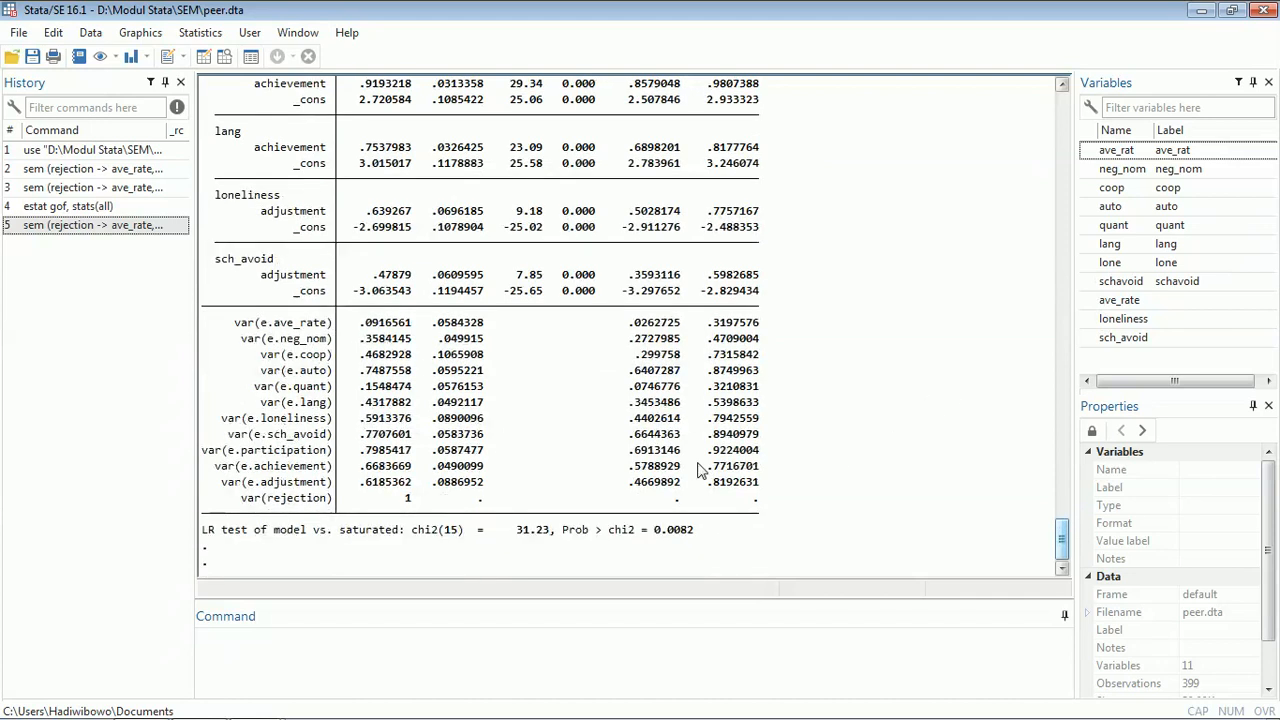
- Rerun the estat gof command with all statistics from the command history
double_click(65, 206)
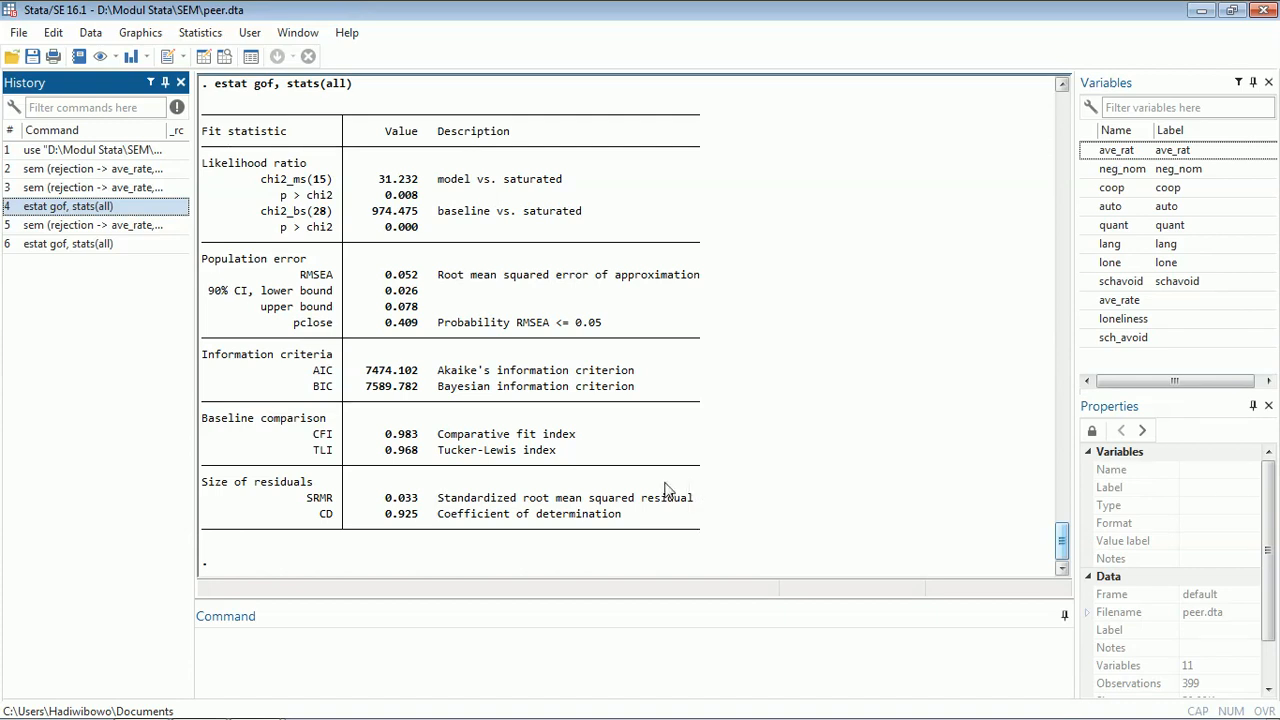
left_click(620, 655)
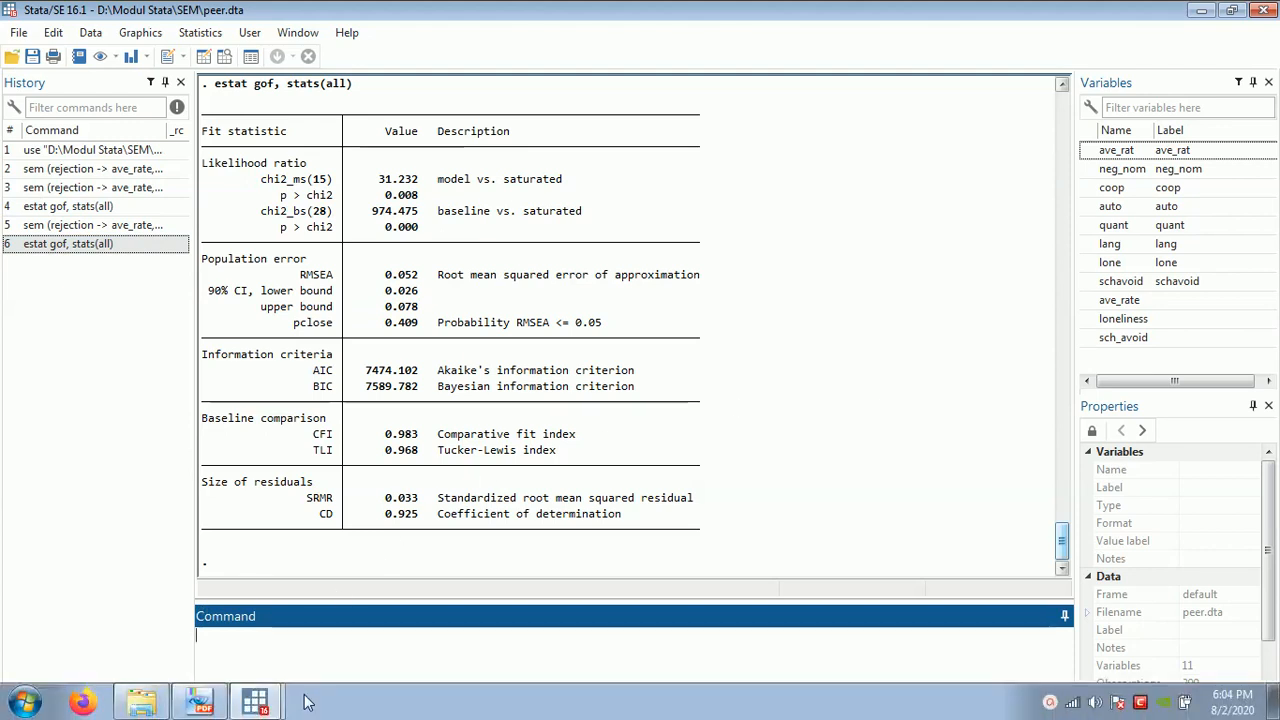
- Return to the SEM Builder and add a path from rejection to adjustment
mouse_move(255, 700)
left_click(250, 662)
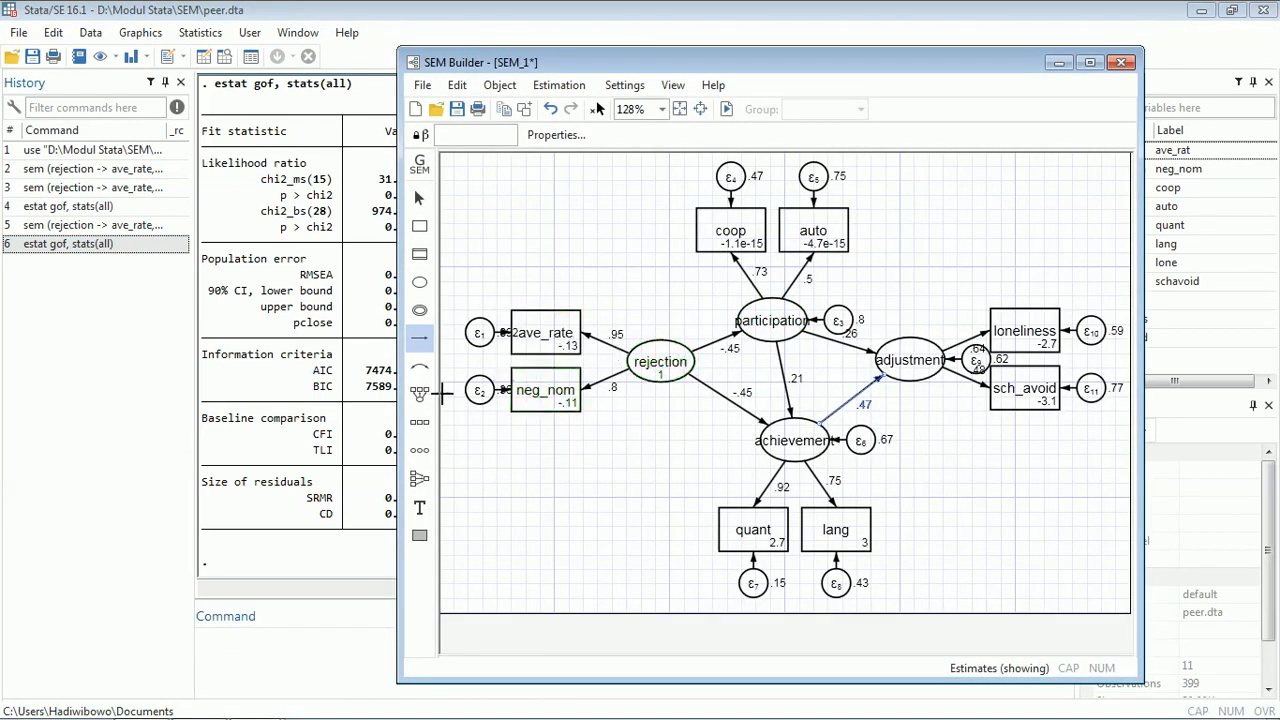
left_click(419, 338)
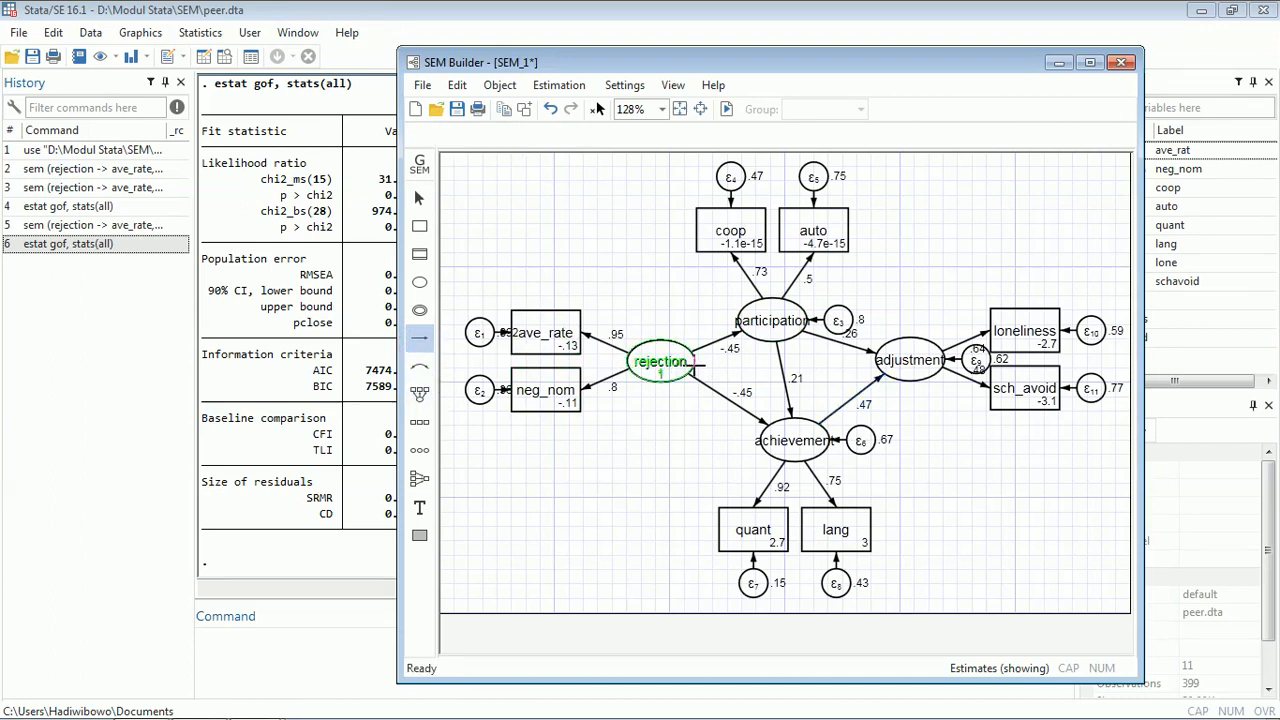
left_click_drag(690, 365, 878, 364)
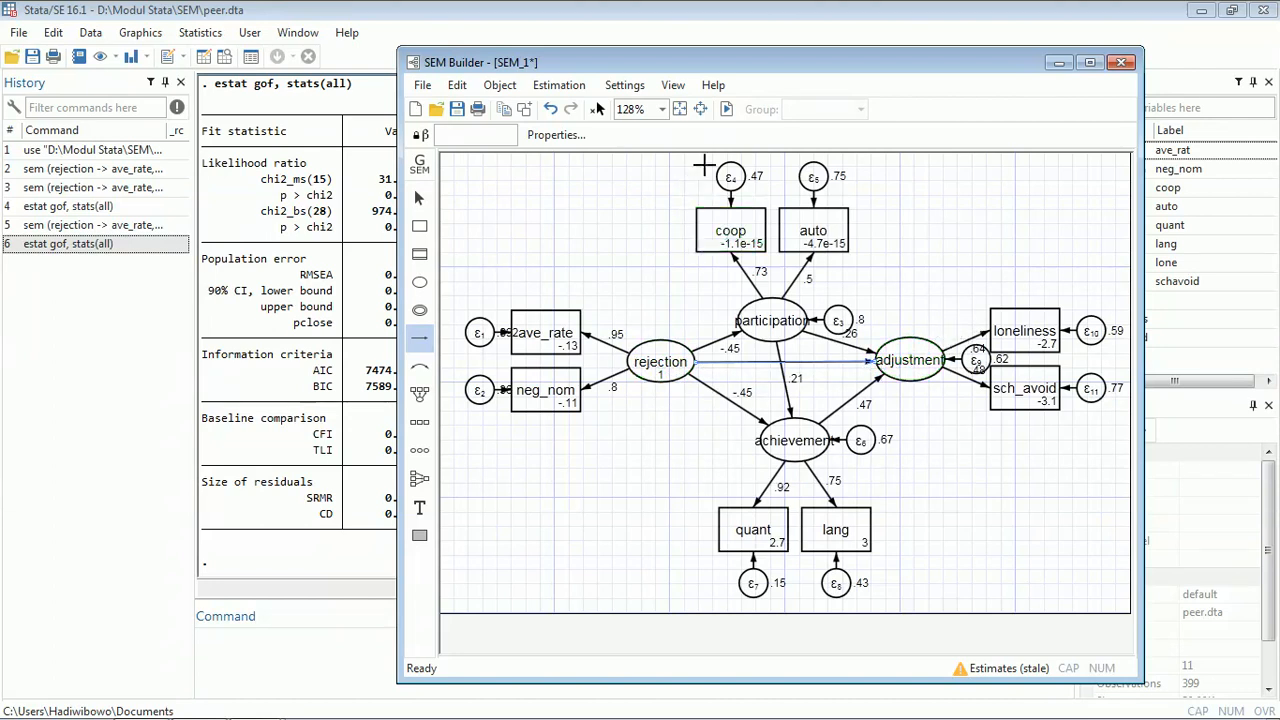
- Re-estimate the model with the default estimation options and switch to the Results window
left_click(726, 109)
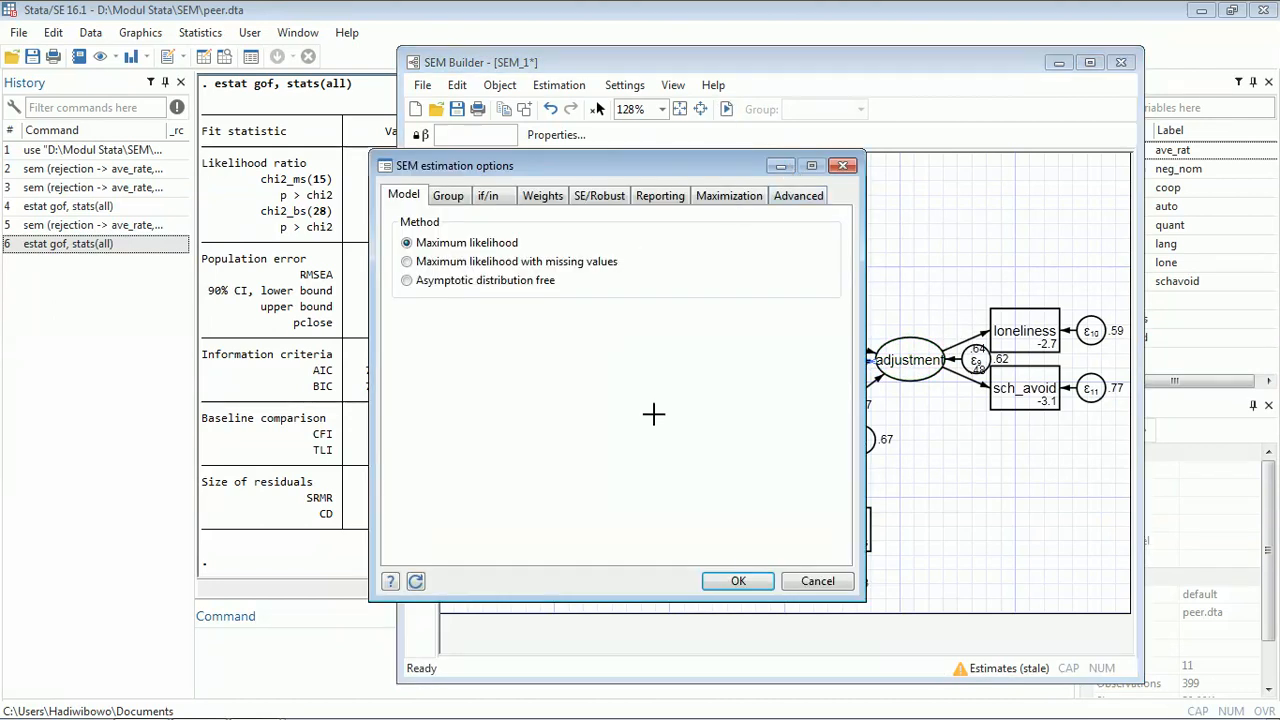
left_click(734, 580)
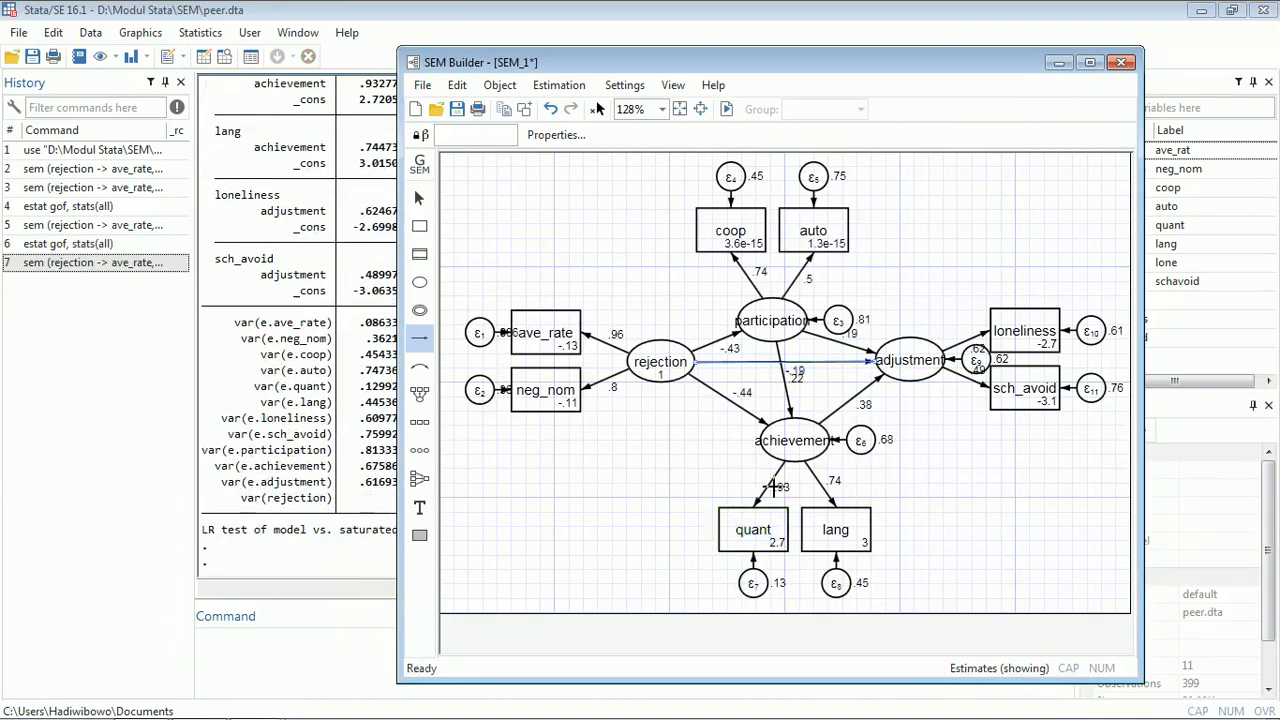
left_click(310, 316)
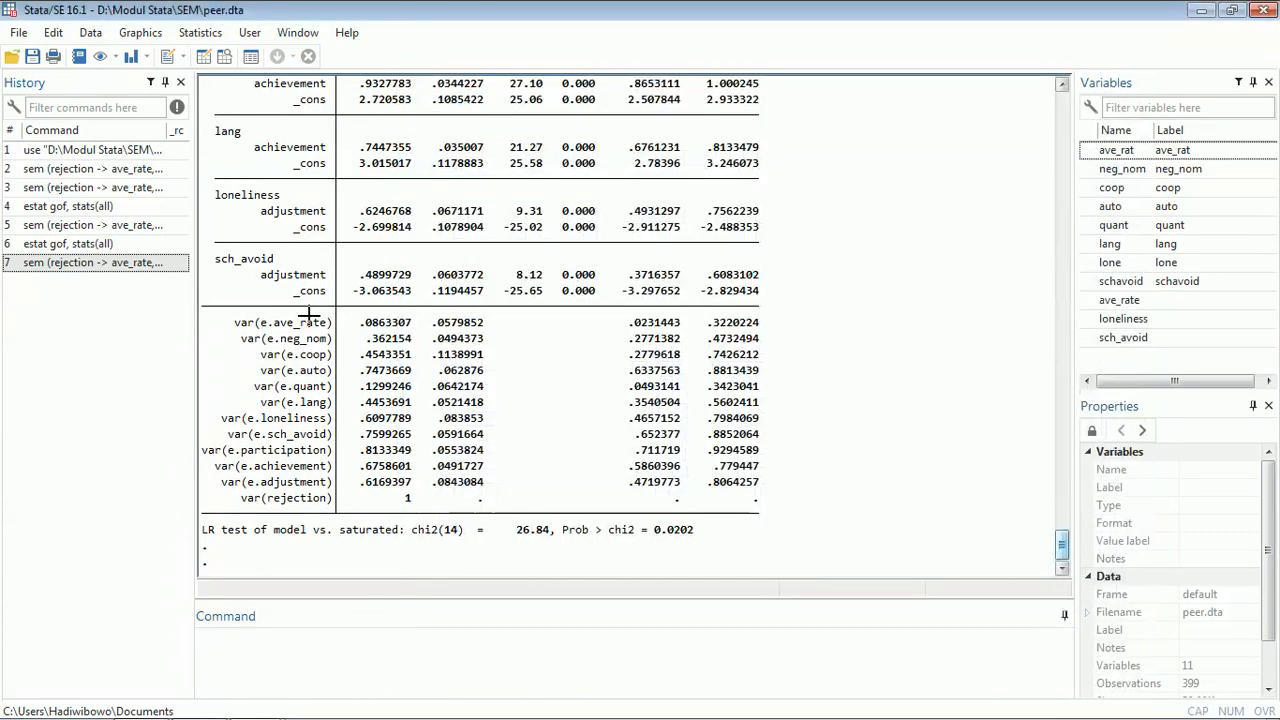
- Scroll through the new standardized estimation output, examining the structural and measurement coefficients
scroll(615, 343, "up", 5)
scroll(615, 343, "up", 10)
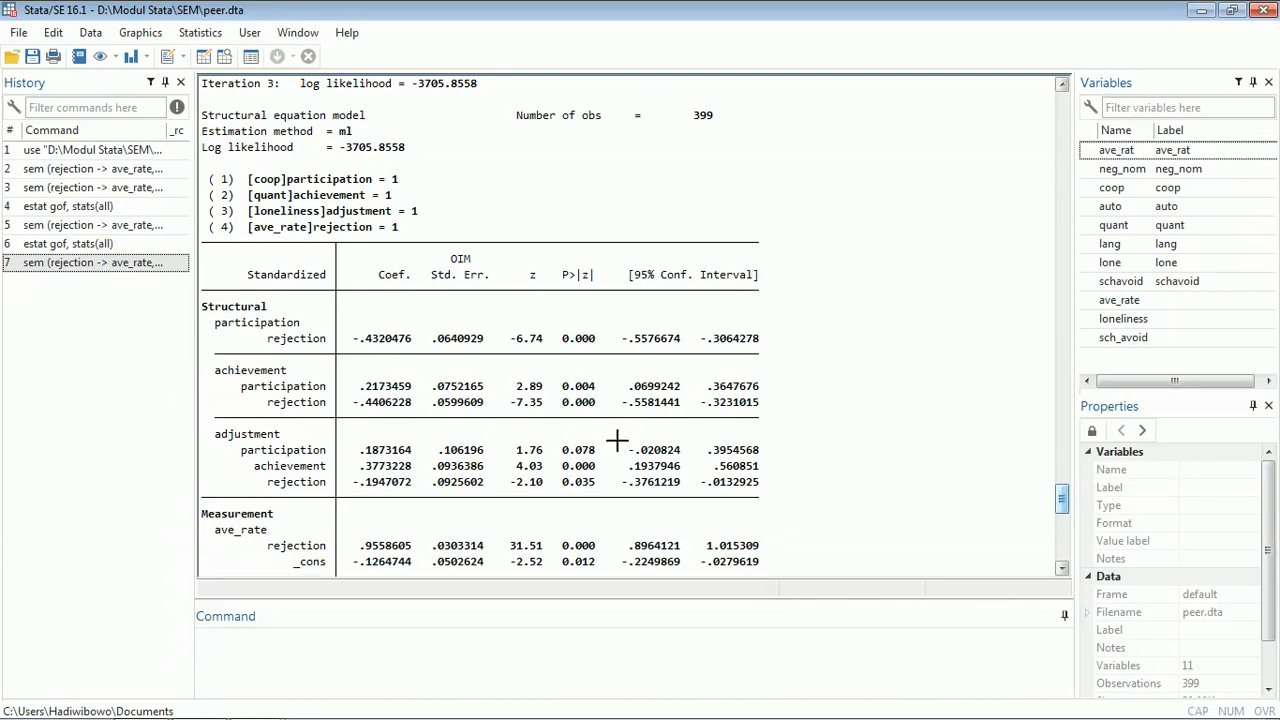
scroll(871, 320, "up", 10)
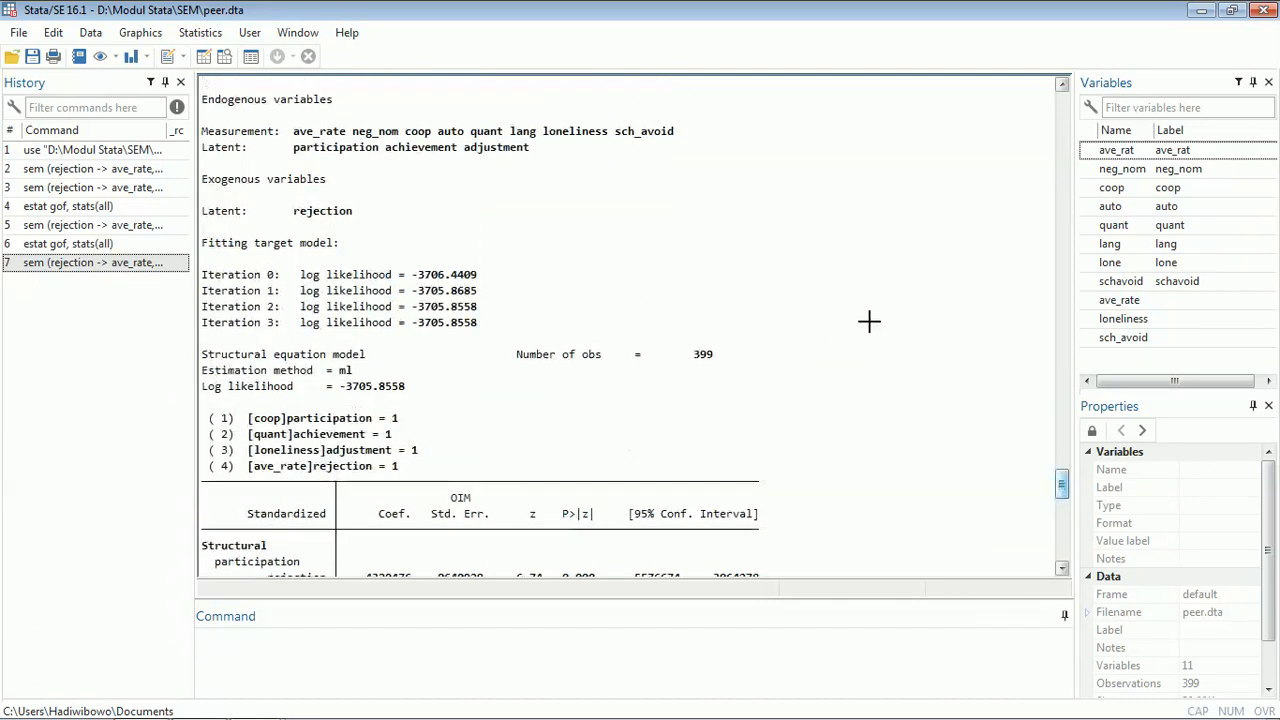
scroll(873, 306, "up", 20)
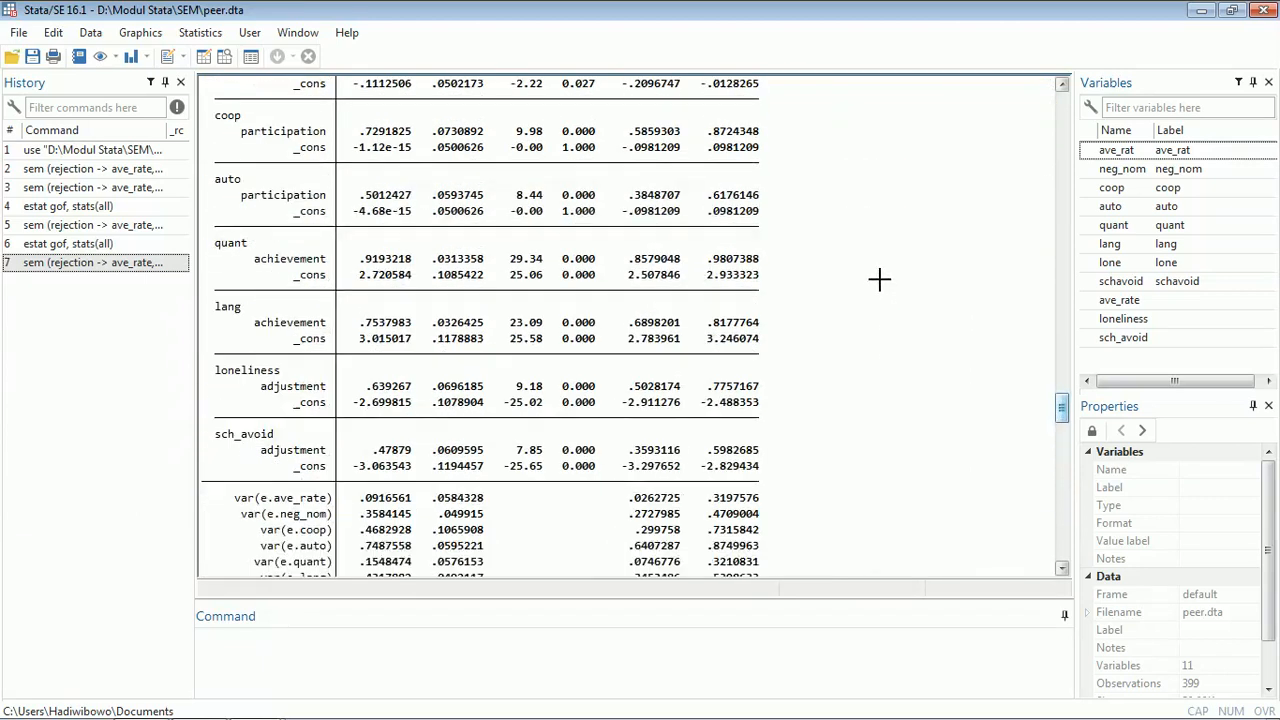
scroll(877, 269, "up", 4)
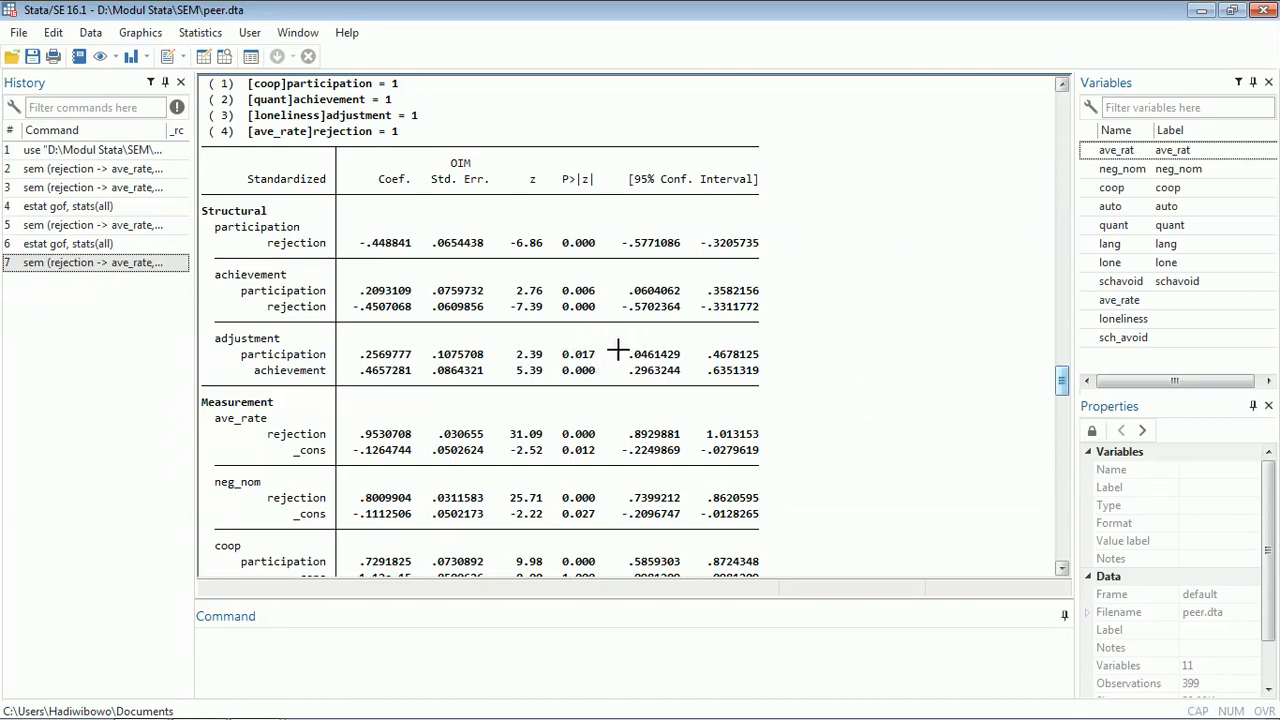
scroll(830, 372, "down", 20)
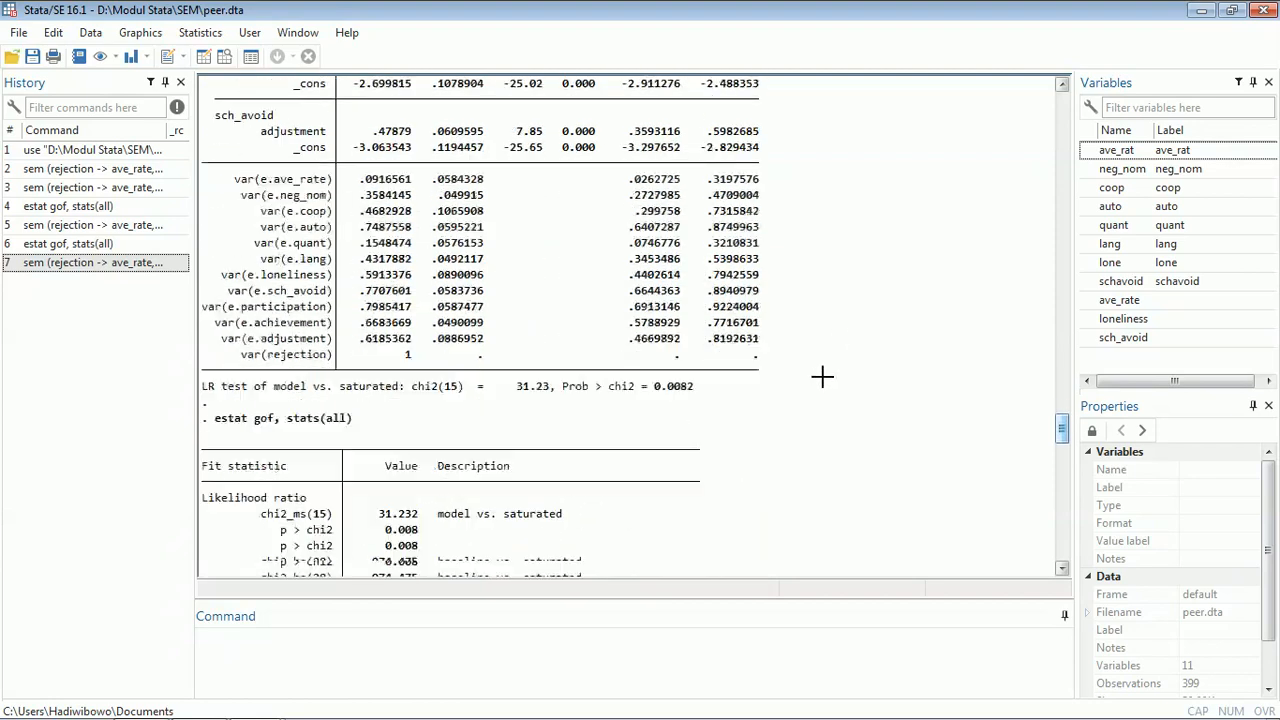
scroll(820, 370, "down", 20)
scroll(810, 390, "up", 8)
scroll(804, 398, "up", 3)
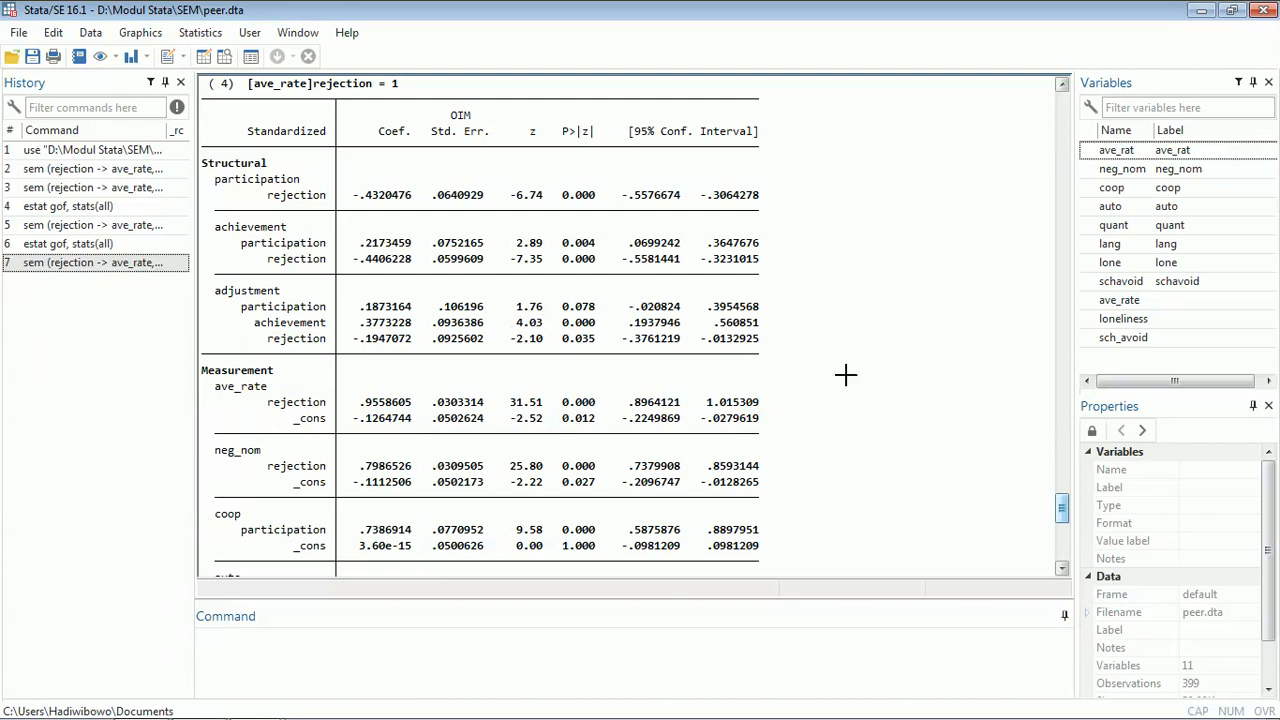
scroll(849, 380, "up", 1)
scroll(849, 378, "down", 10)
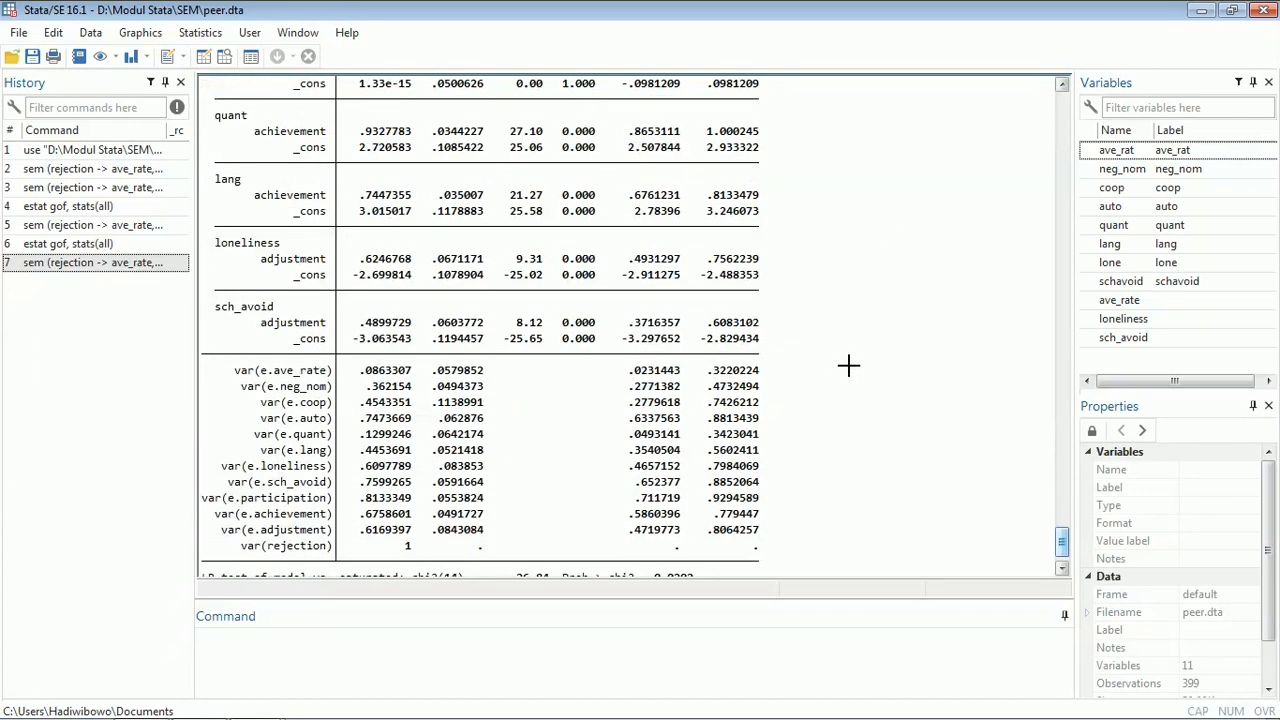
- Rerun the estat gof command with all statistics for the model with the rejection-to-adjustment path
double_click(67, 240)
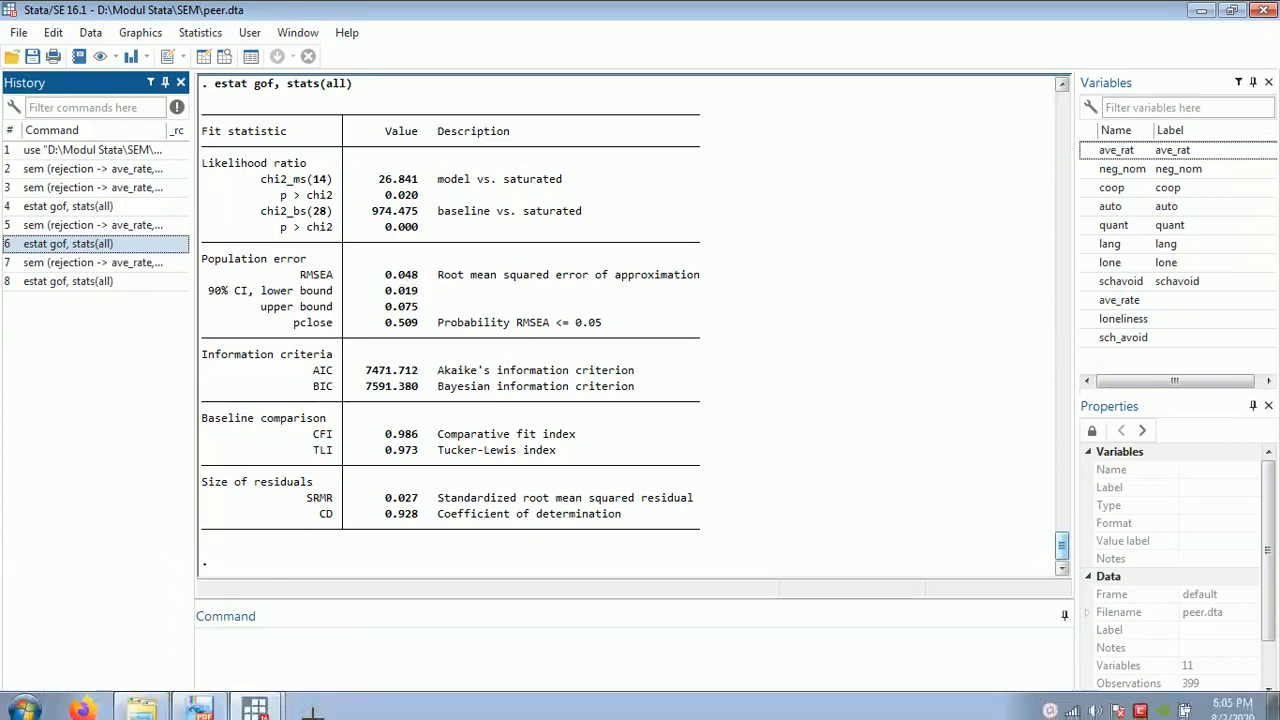
- In the SEM Builder, replace the path from achievement to adjustment with a path from adjustment to achievement
mouse_move(255, 700)
left_click(200, 659)
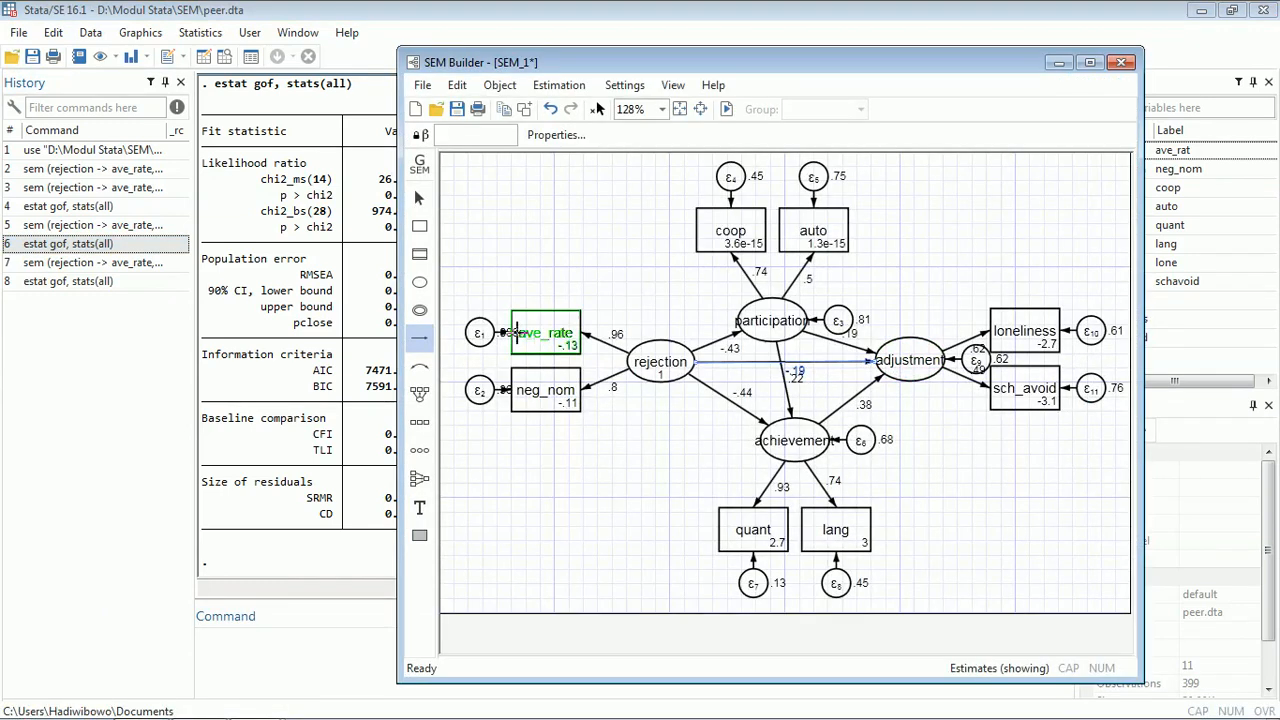
left_click(419, 197)
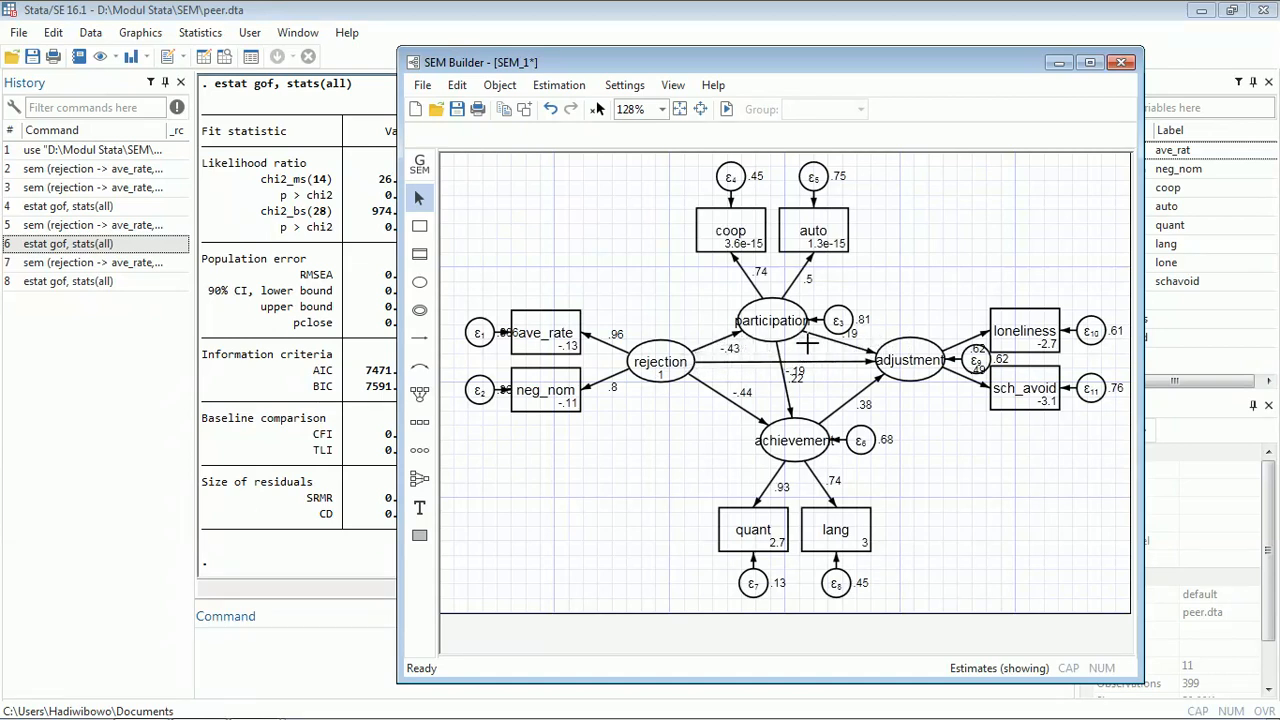
left_click(856, 397)
key("Delete")
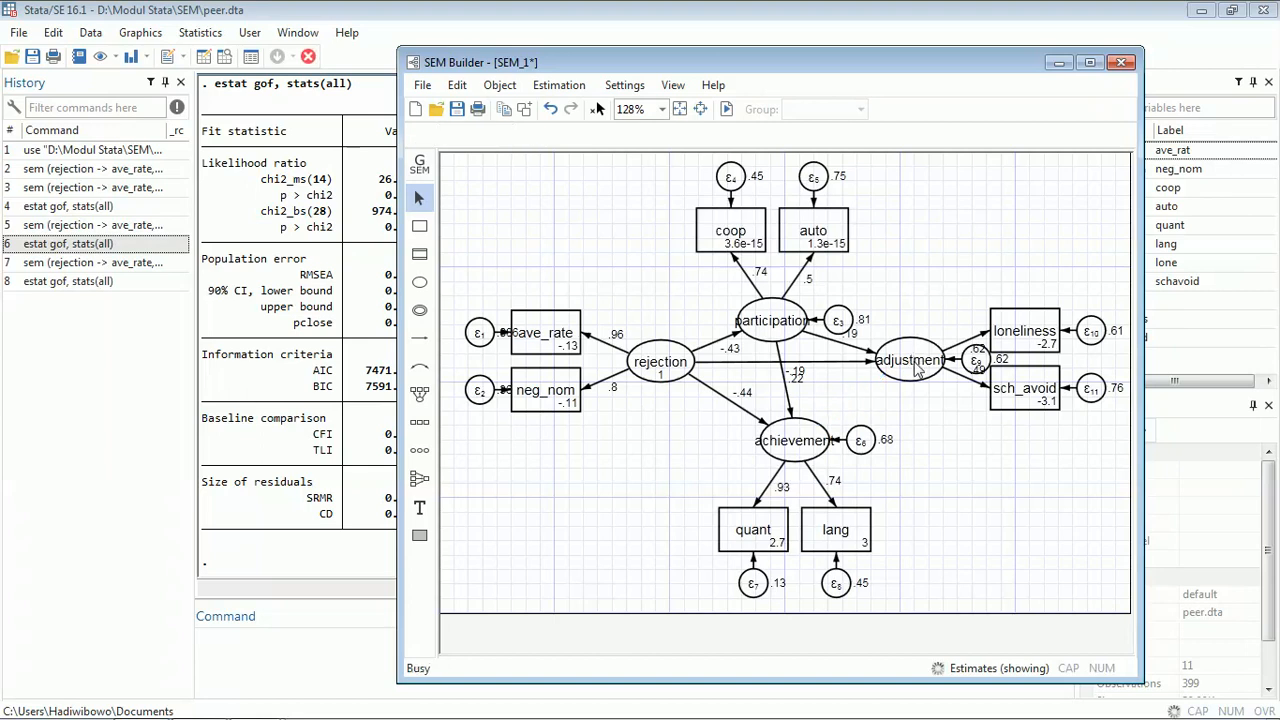
left_click(419, 338)
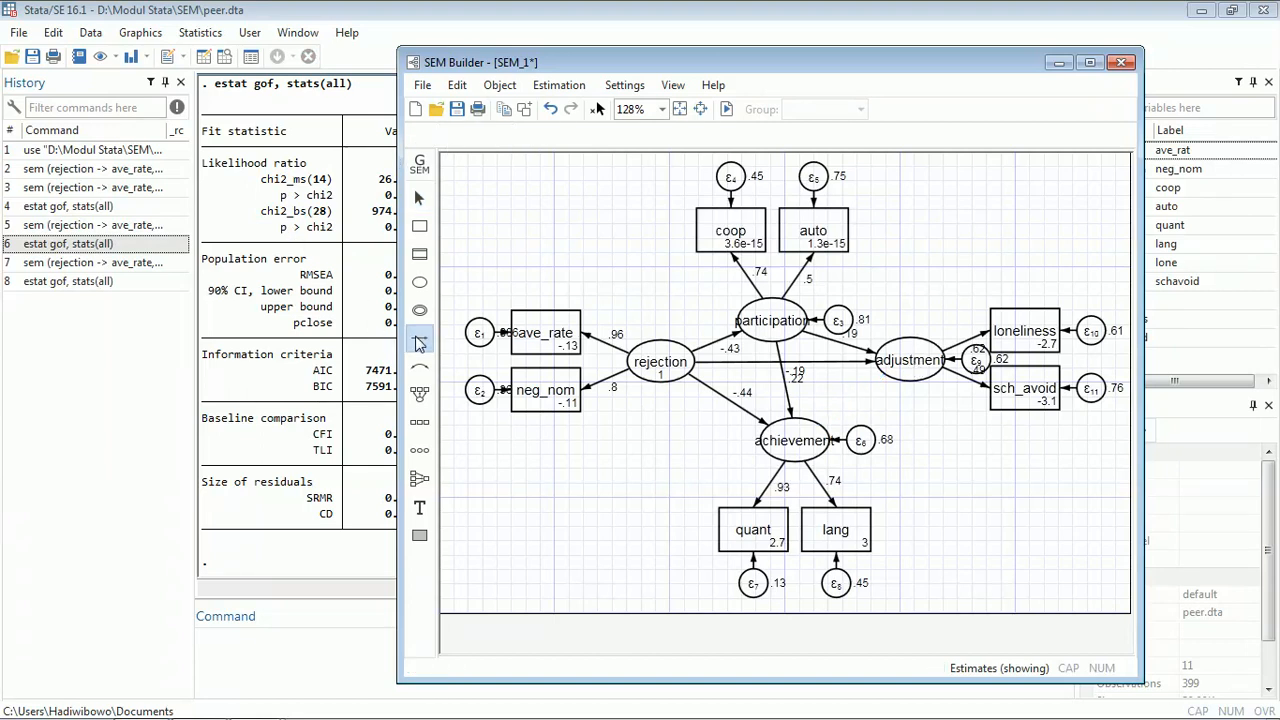
left_click_drag(892, 372, 822, 431)
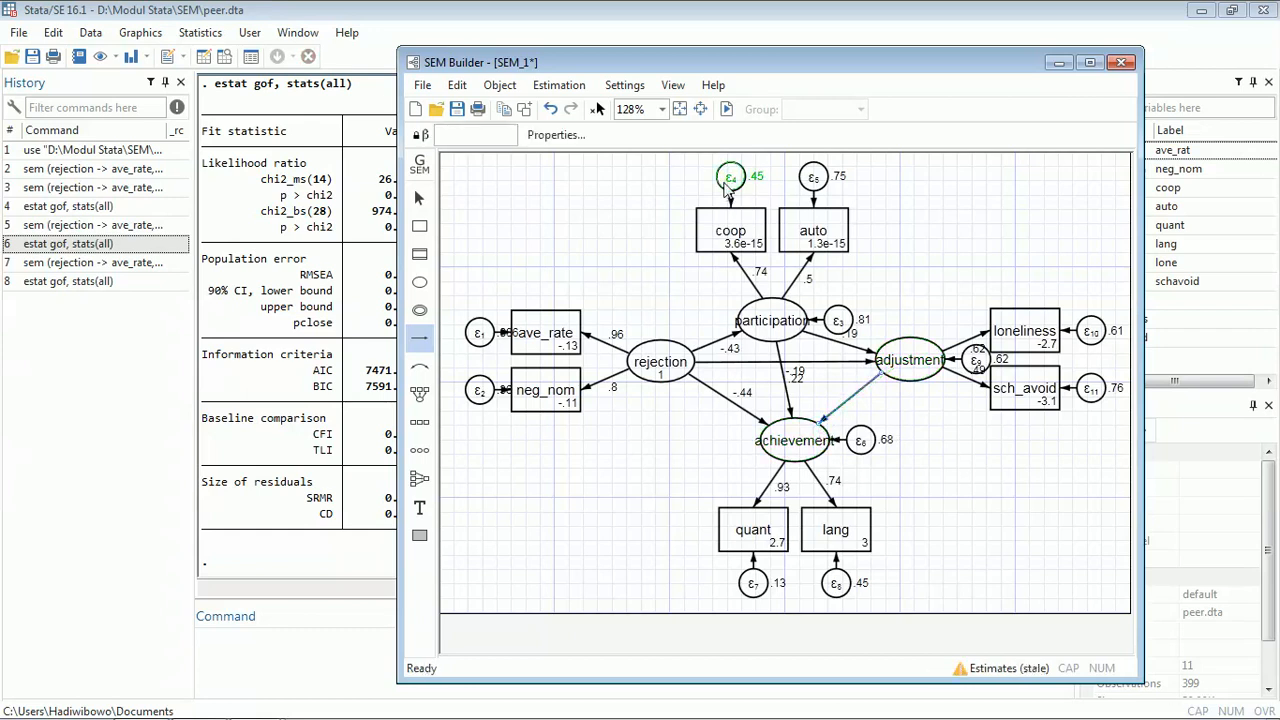
- Re-estimate the model with default estimation options and switch to the Results window
left_click(727, 109)
left_click(737, 583)
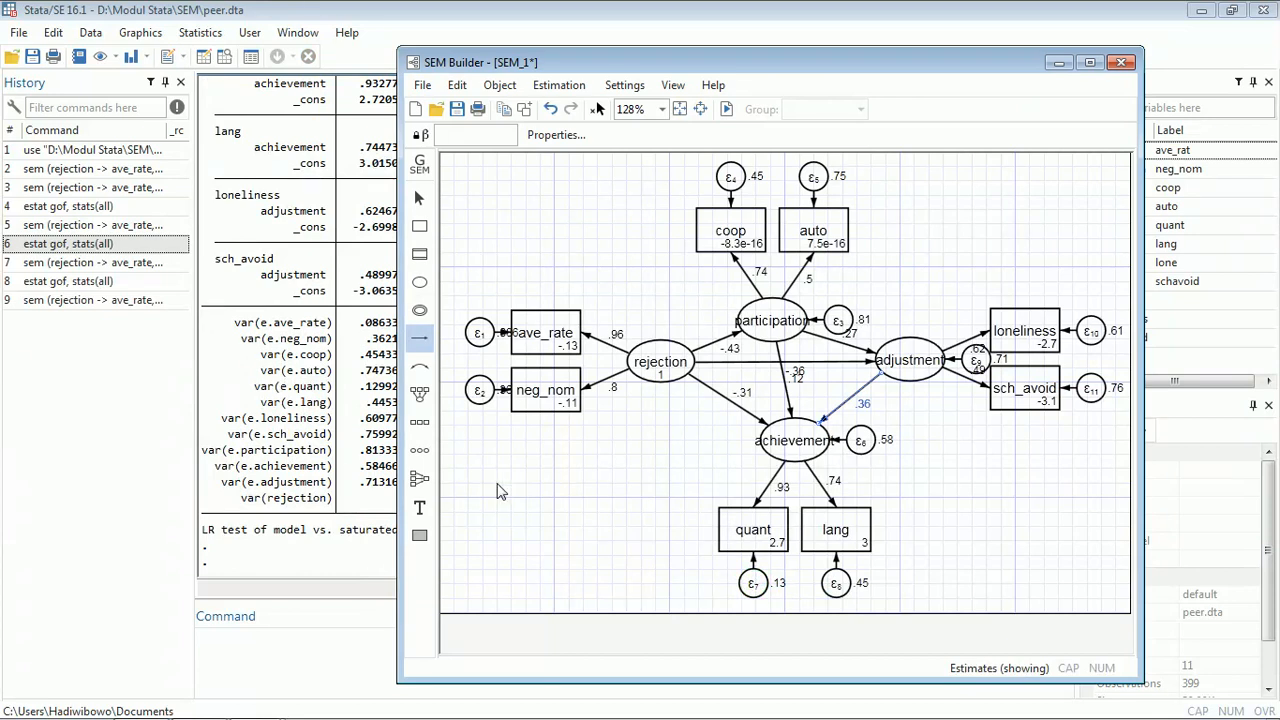
left_click(267, 644)
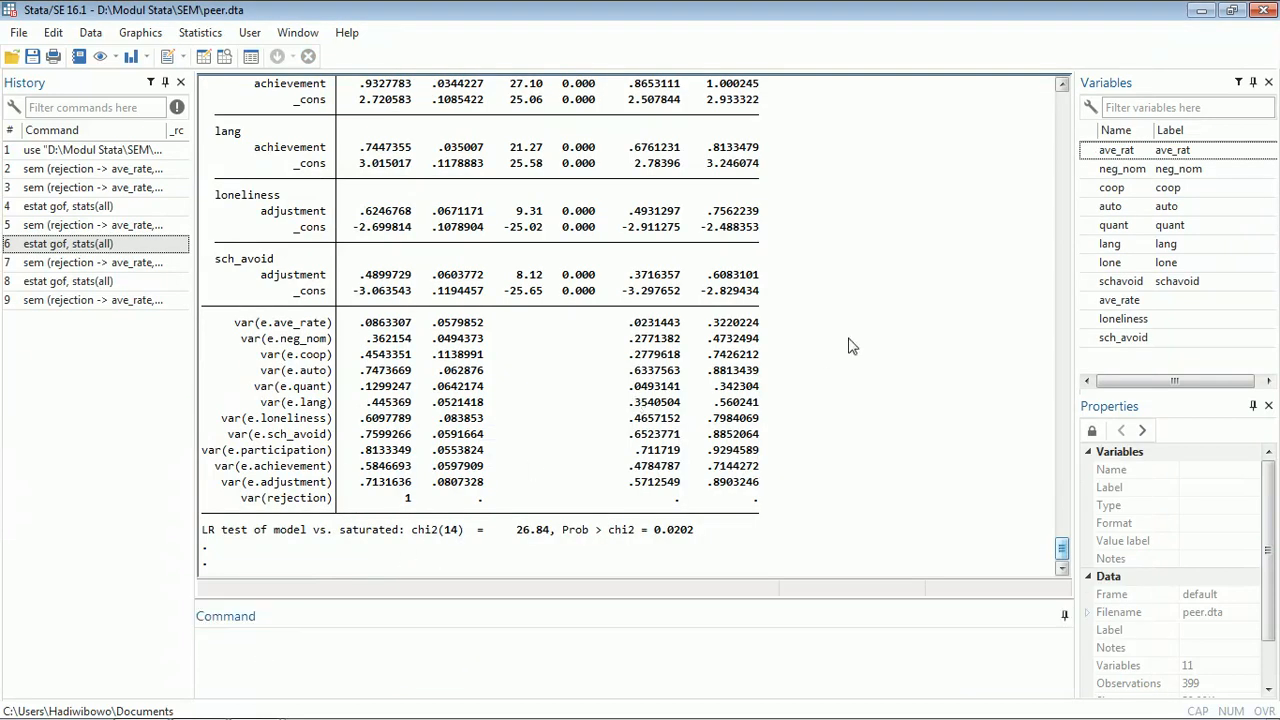
- Rerun estat gof with all statistics for the reversed-path model and review the standardized estimates
scroll(853, 333, "up", 4)
scroll(853, 333, "up", 10)
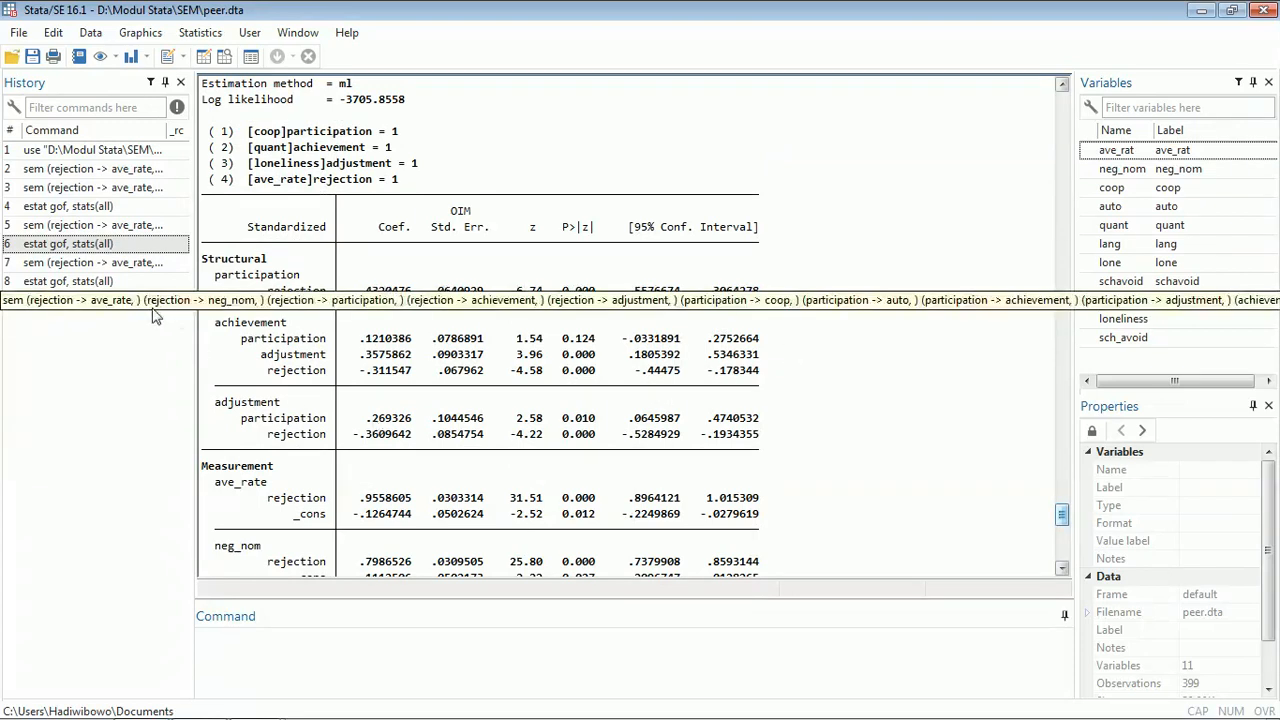
double_click(78, 282)
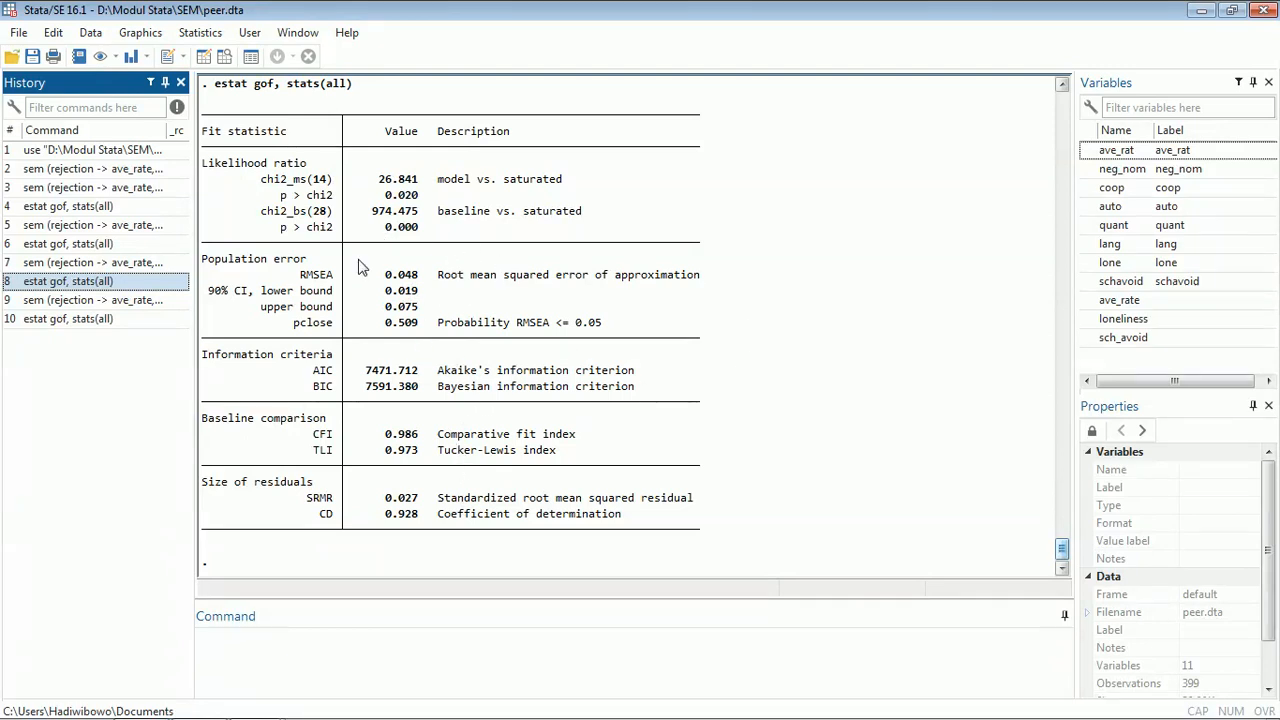
scroll(803, 334, "up", 15)
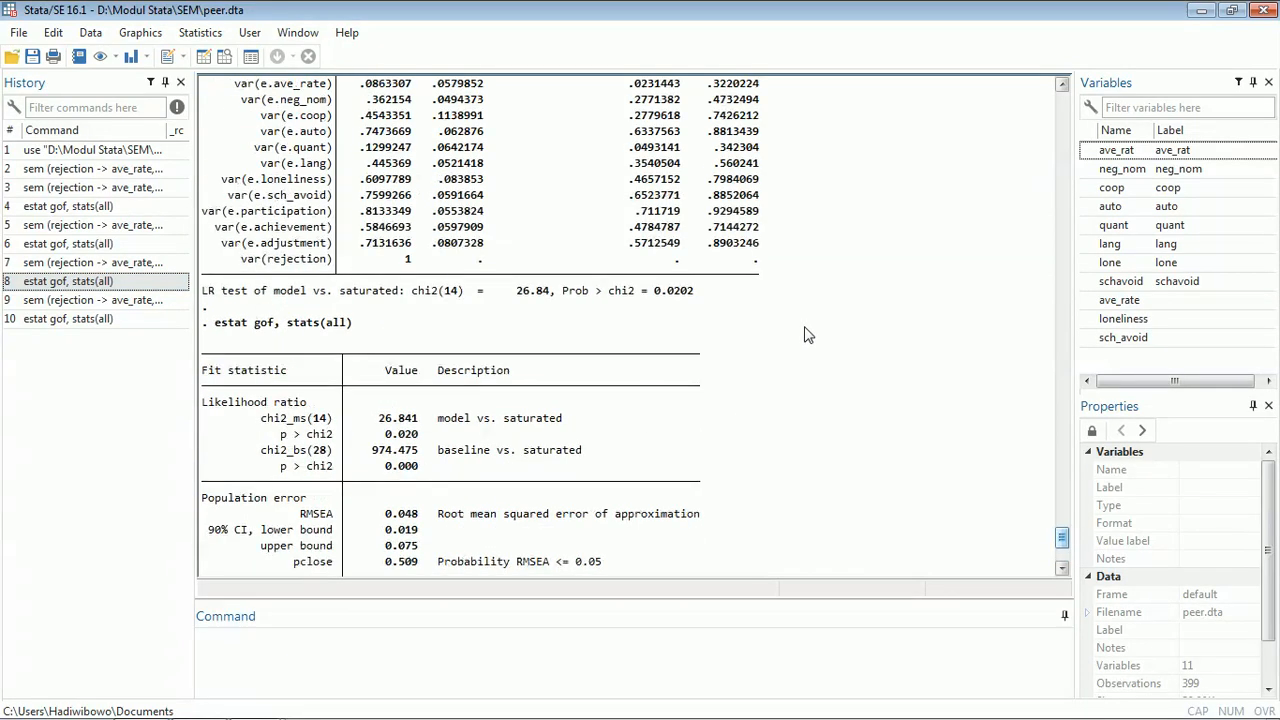
scroll(826, 330, "up", 8)
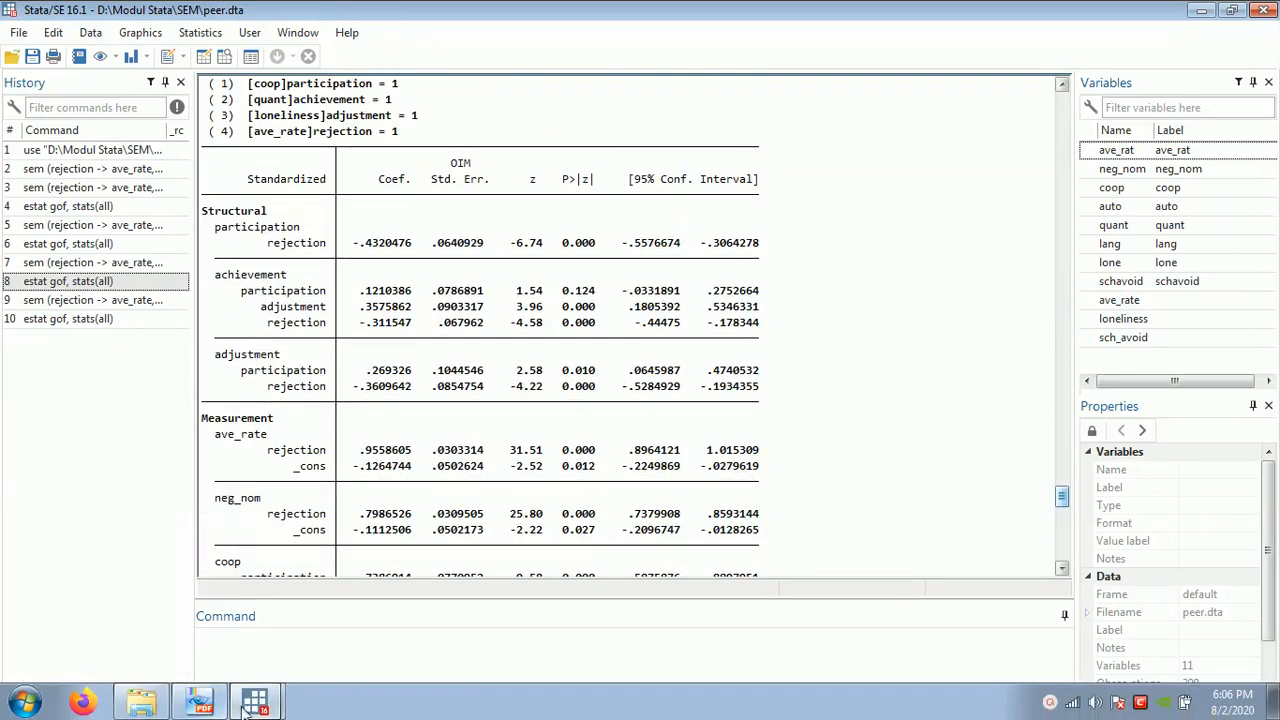
- Replace the adjustment-to-achievement path with a covariance between the error terms of achievement and adjustment
mouse_move(255, 700)
left_click(336, 651)
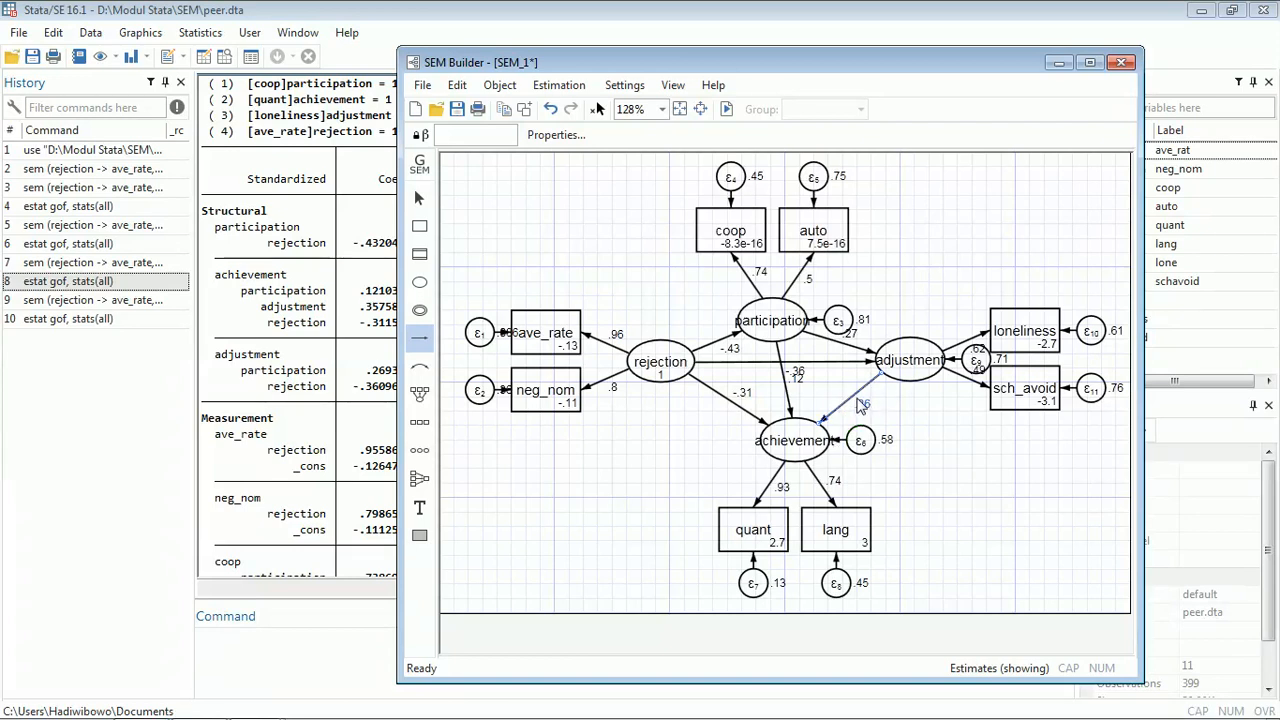
key("Delete")
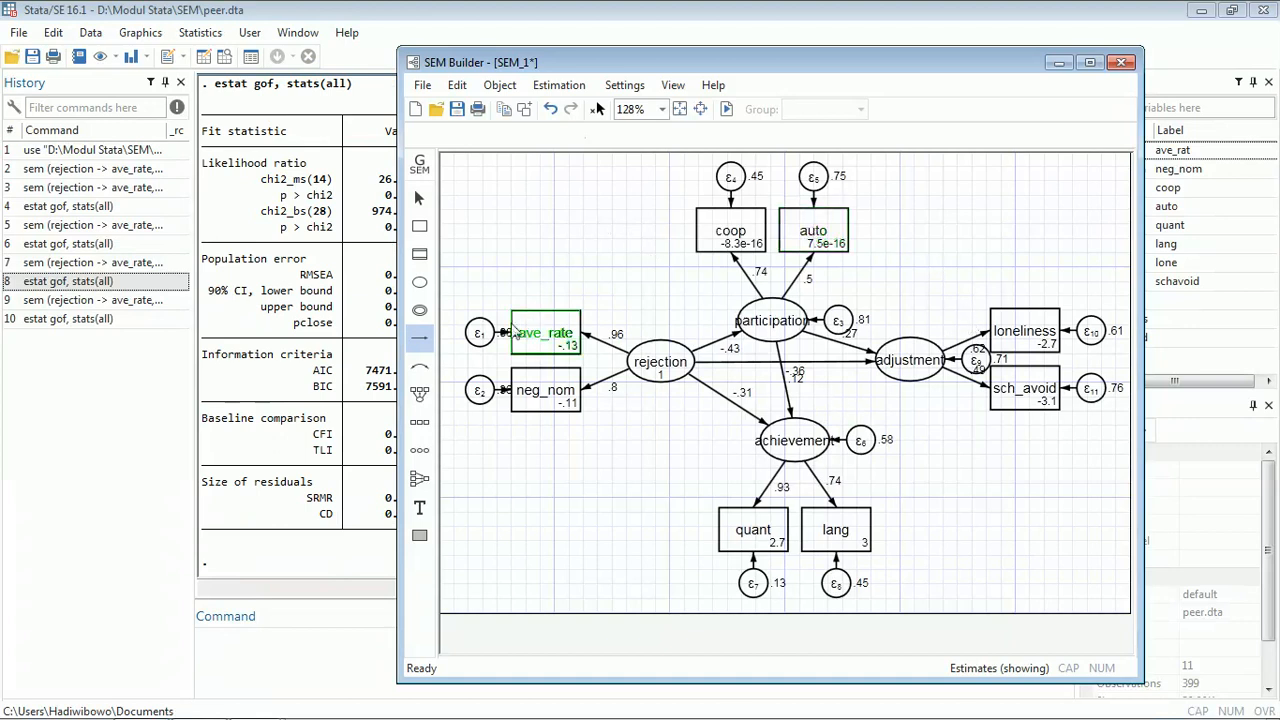
left_click(420, 372)
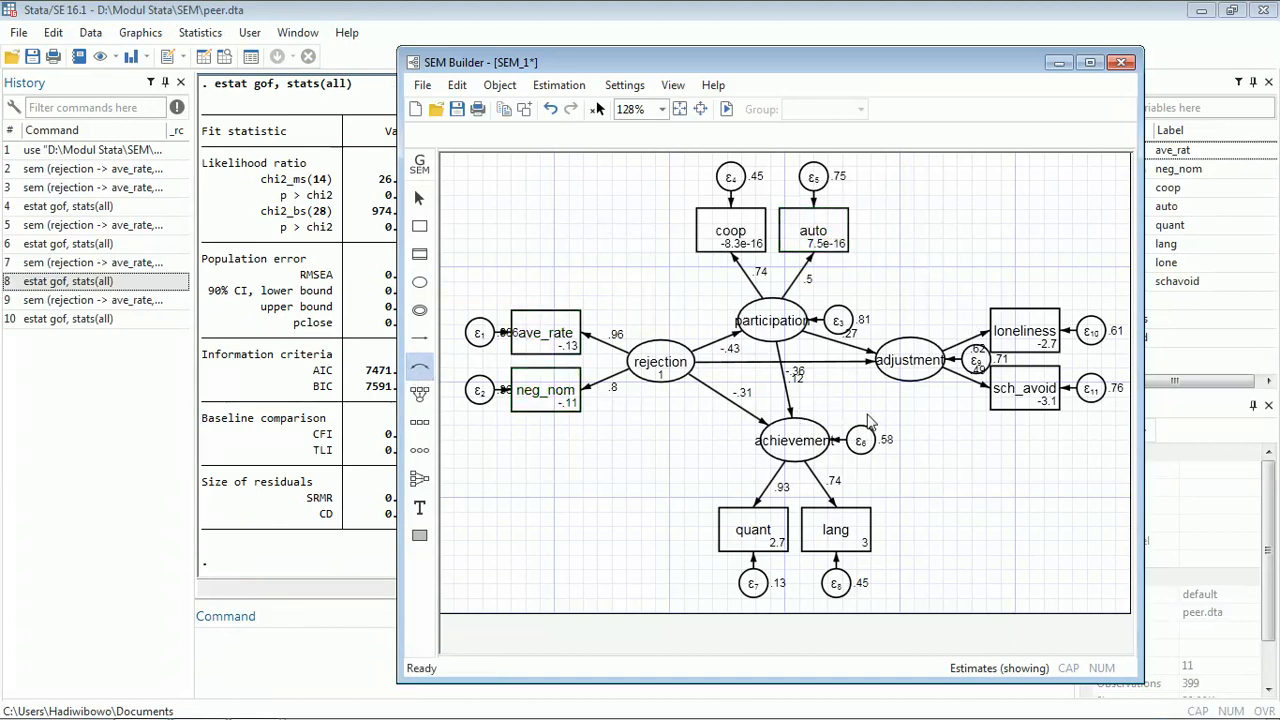
left_click_drag(843, 430, 922, 390)
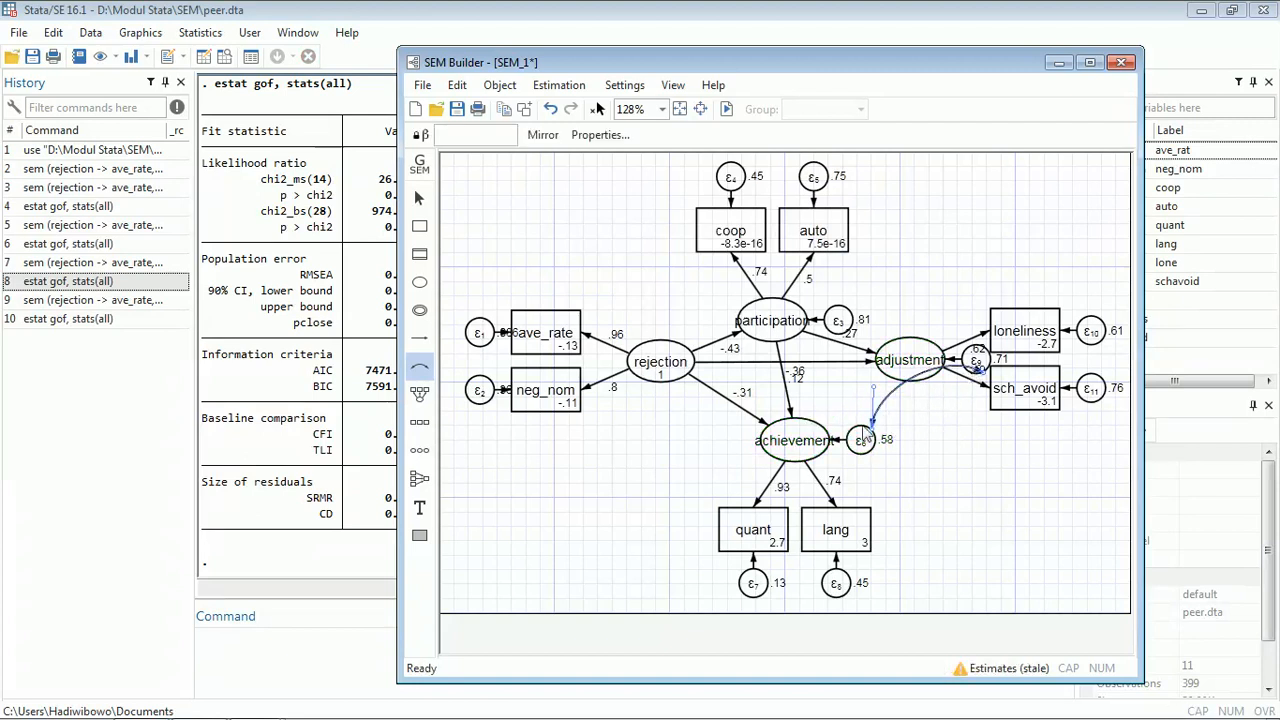
- Re-estimate the model with default options and scroll through the standardized output including the error covariance
left_click(728, 112)
left_click(758, 584)
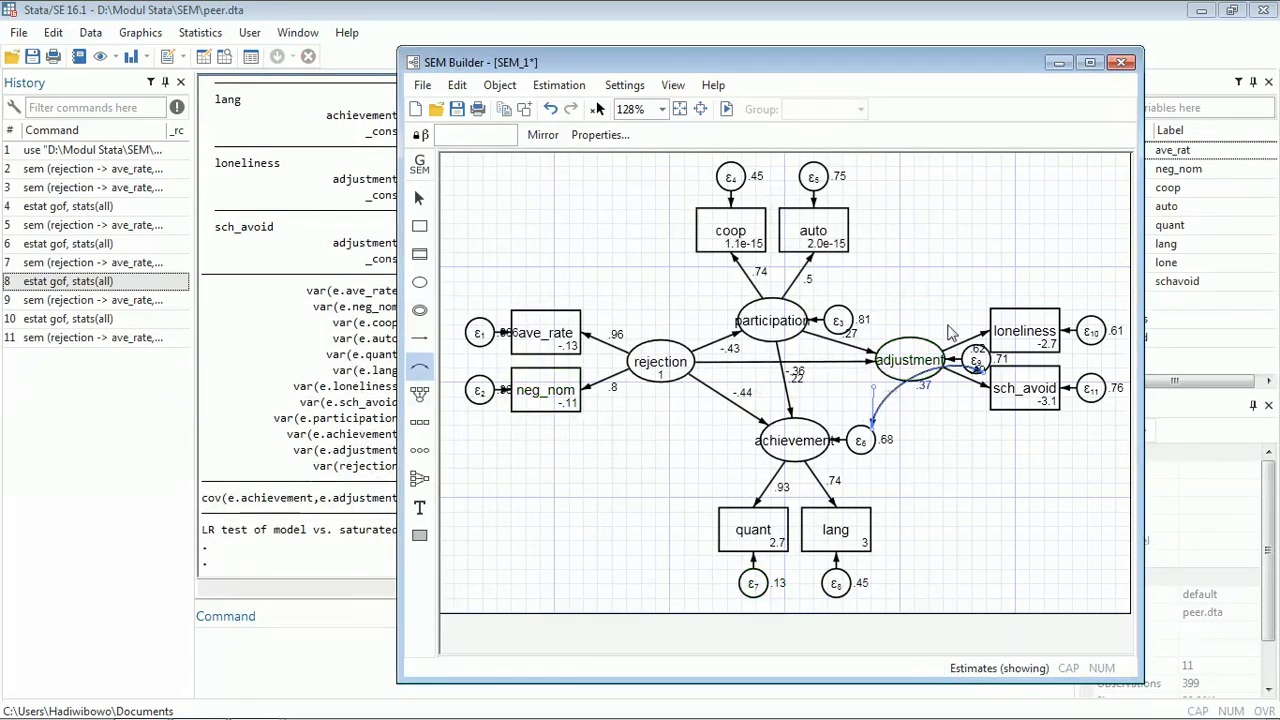
left_click(228, 368)
scroll(650, 410, "up", 10)
scroll(637, 396, "up", 7)
scroll(600, 380, "down", 6)
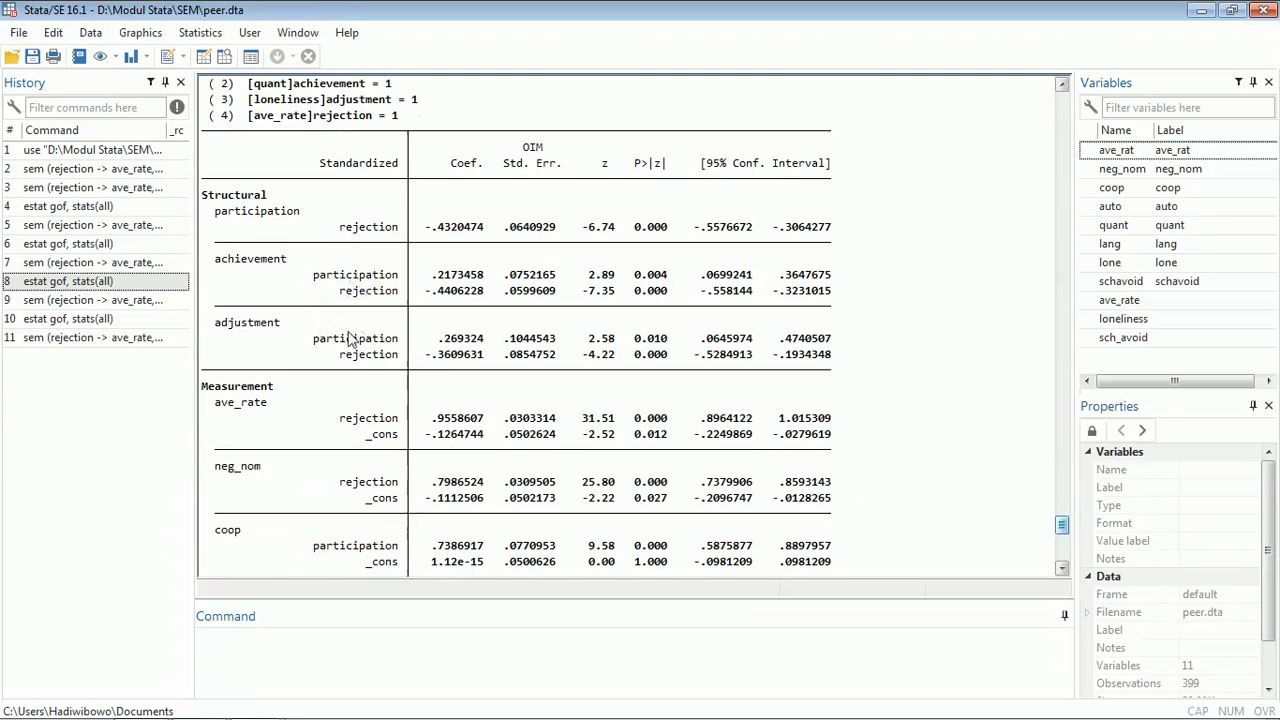
scroll(570, 410, "down", 12)
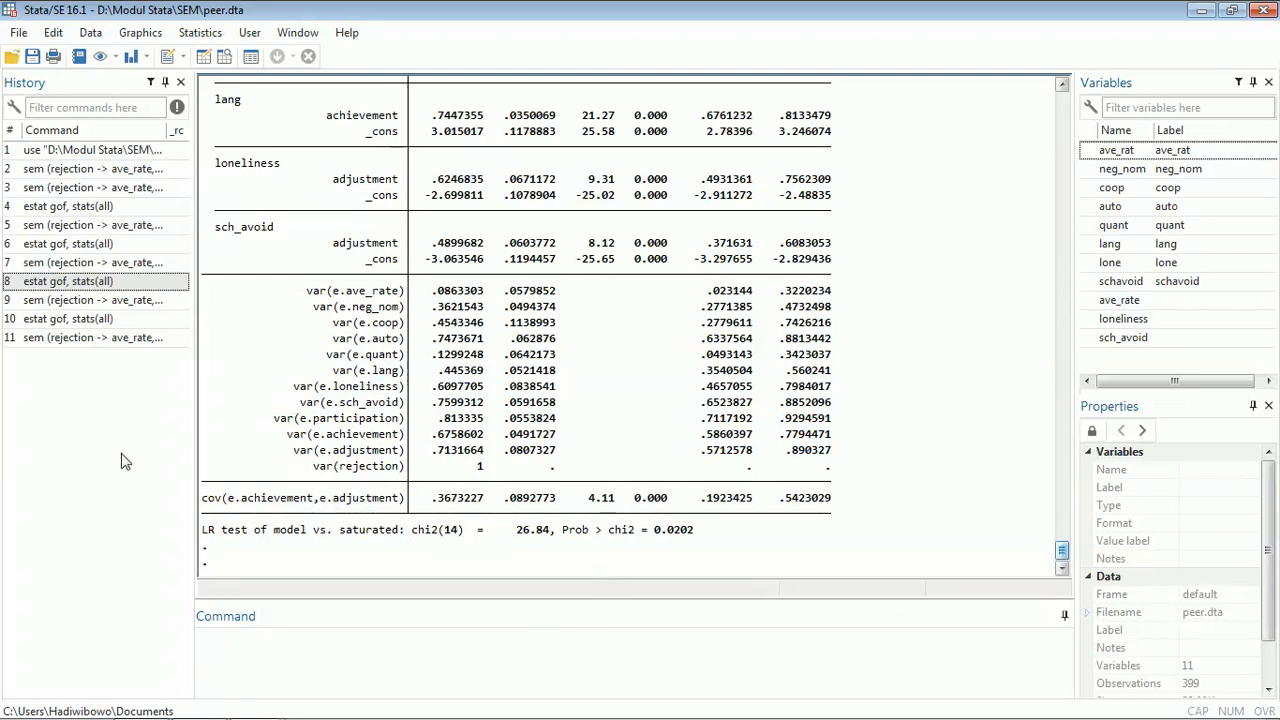
- Rerun the estat gof command with all statistics for the error-covariance model
double_click(68, 320)
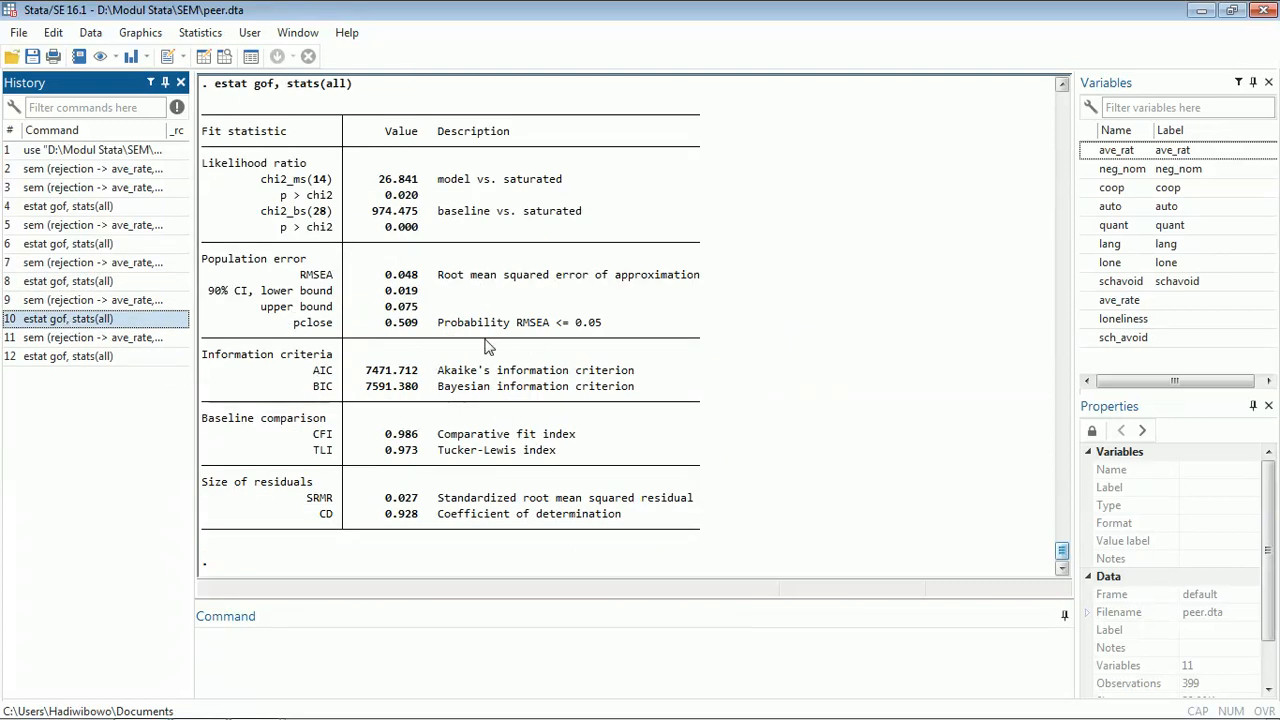
mouse_move(255, 706)
left_click(308, 668)
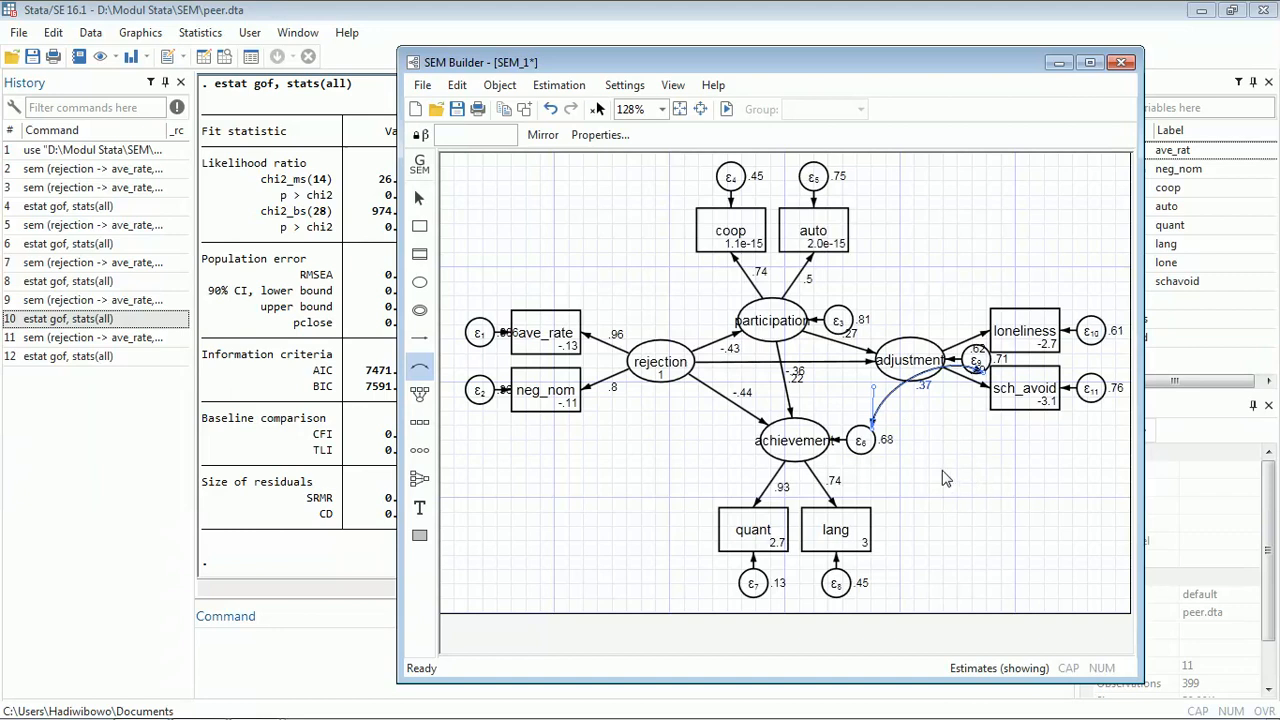
left_click(416, 195)
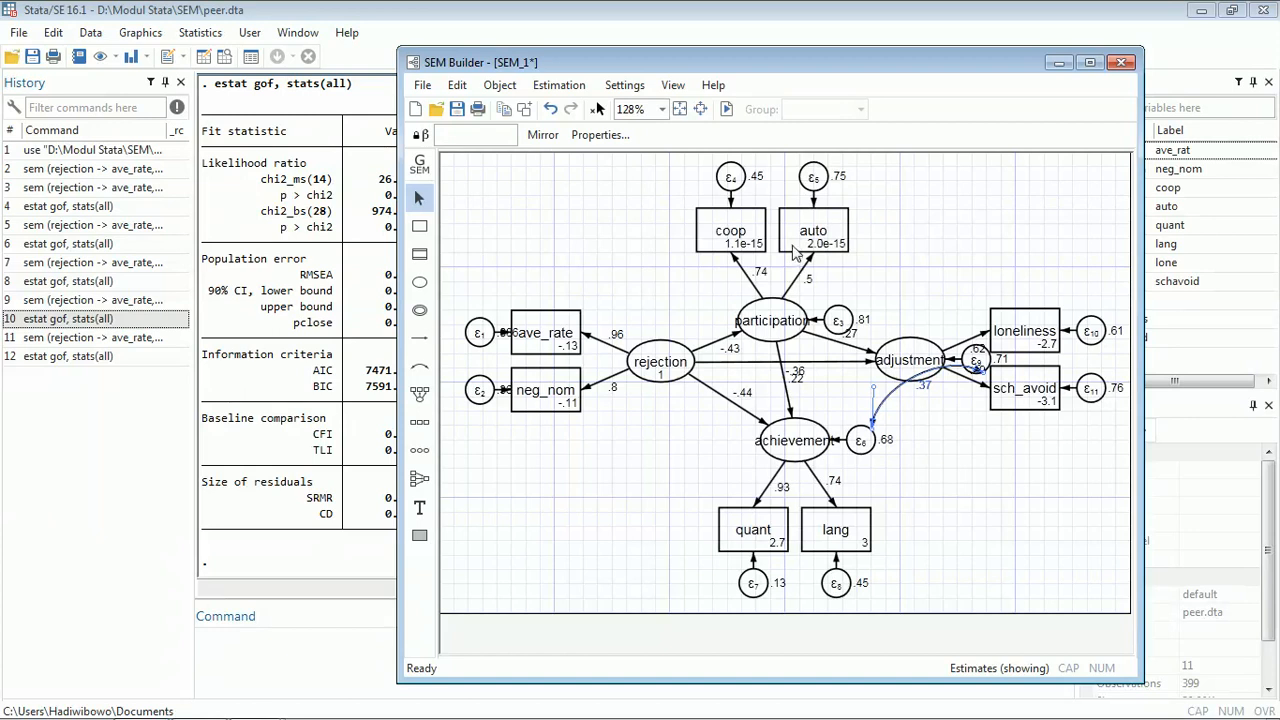
left_click(1157, 380)
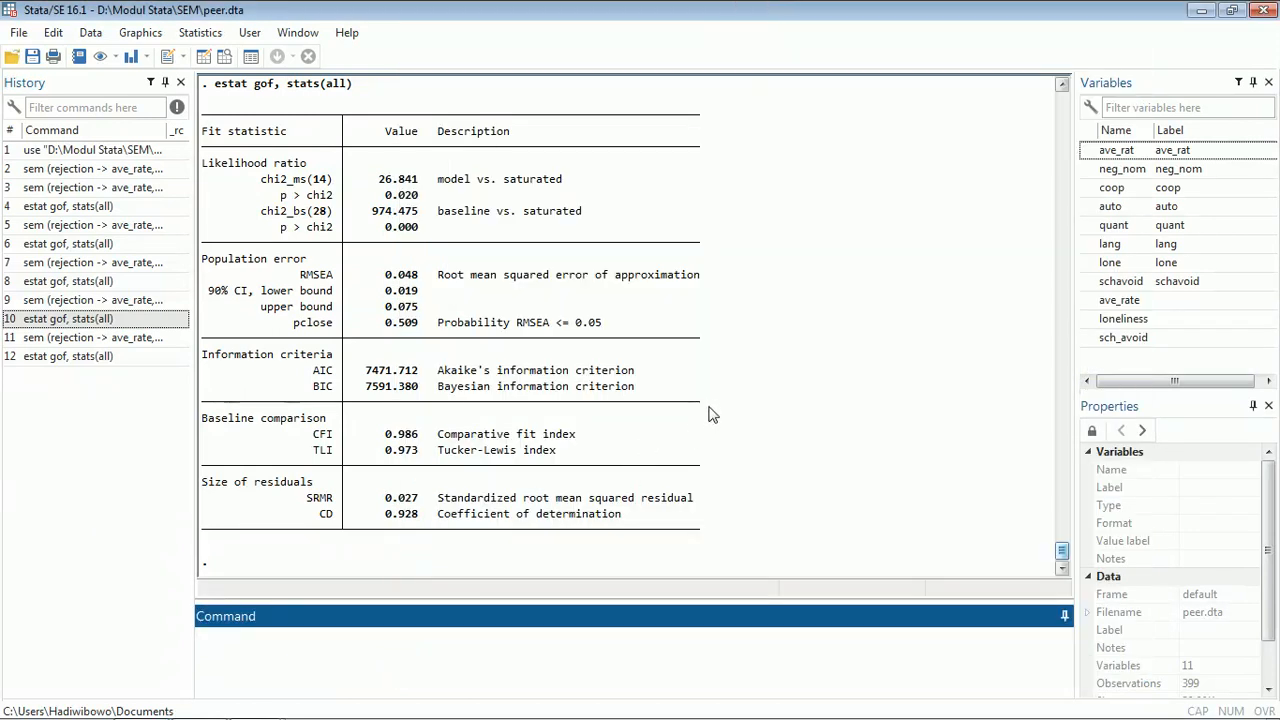
- Examine the standardized structural and measurement estimates of the error-covariance model, then return to the SEM Builder
left_click(914, 346)
scroll(910, 330, "up", 15)
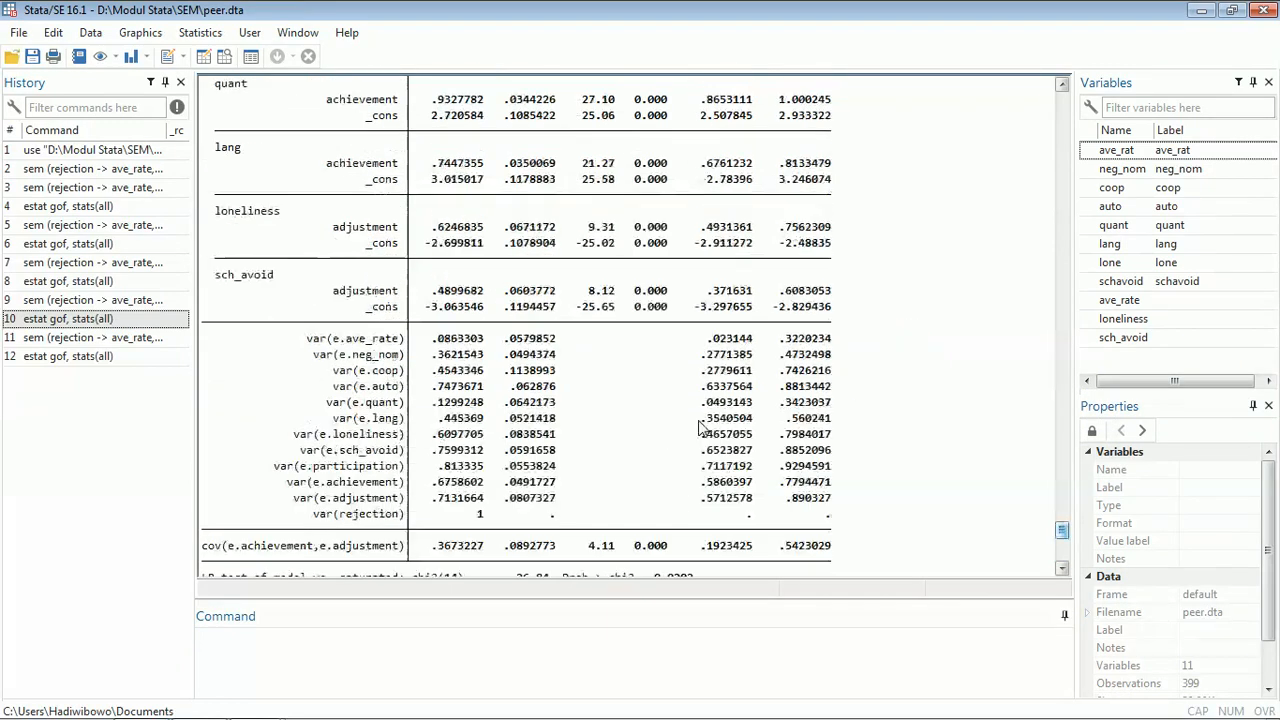
scroll(718, 403, "up", 8)
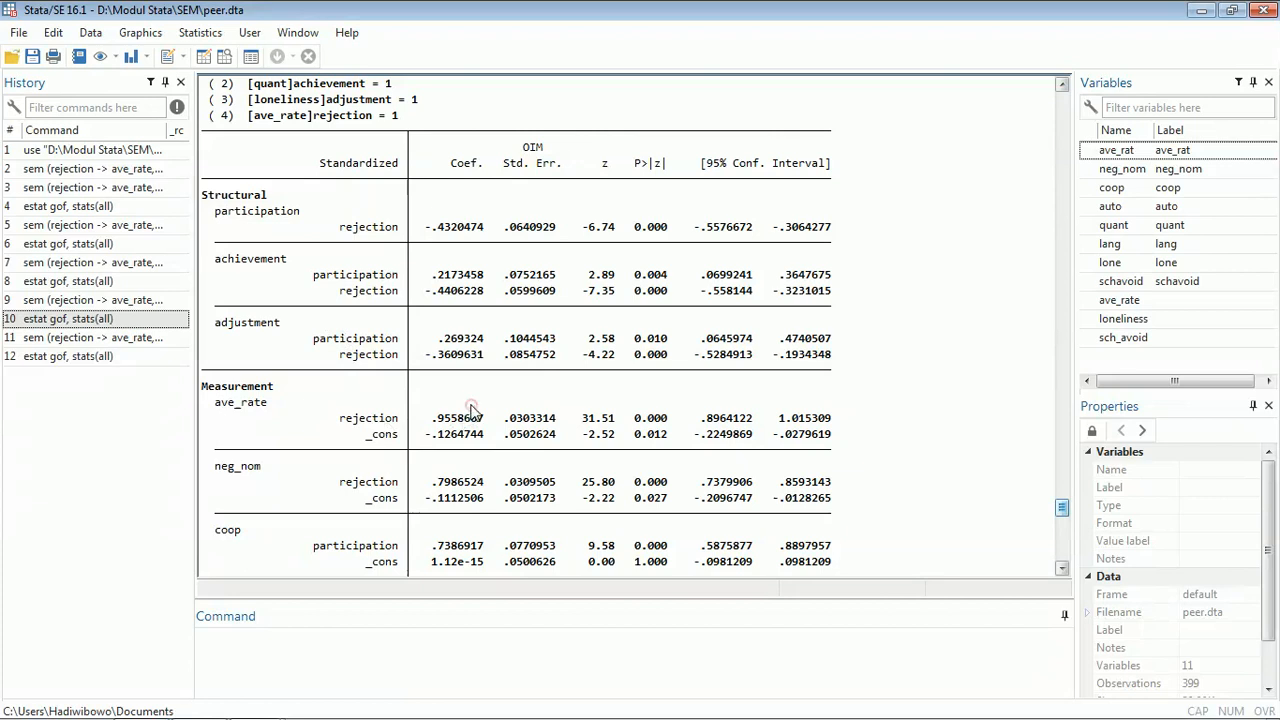
scroll(500, 415, "down", 1)
scroll(658, 350, "down", 2)
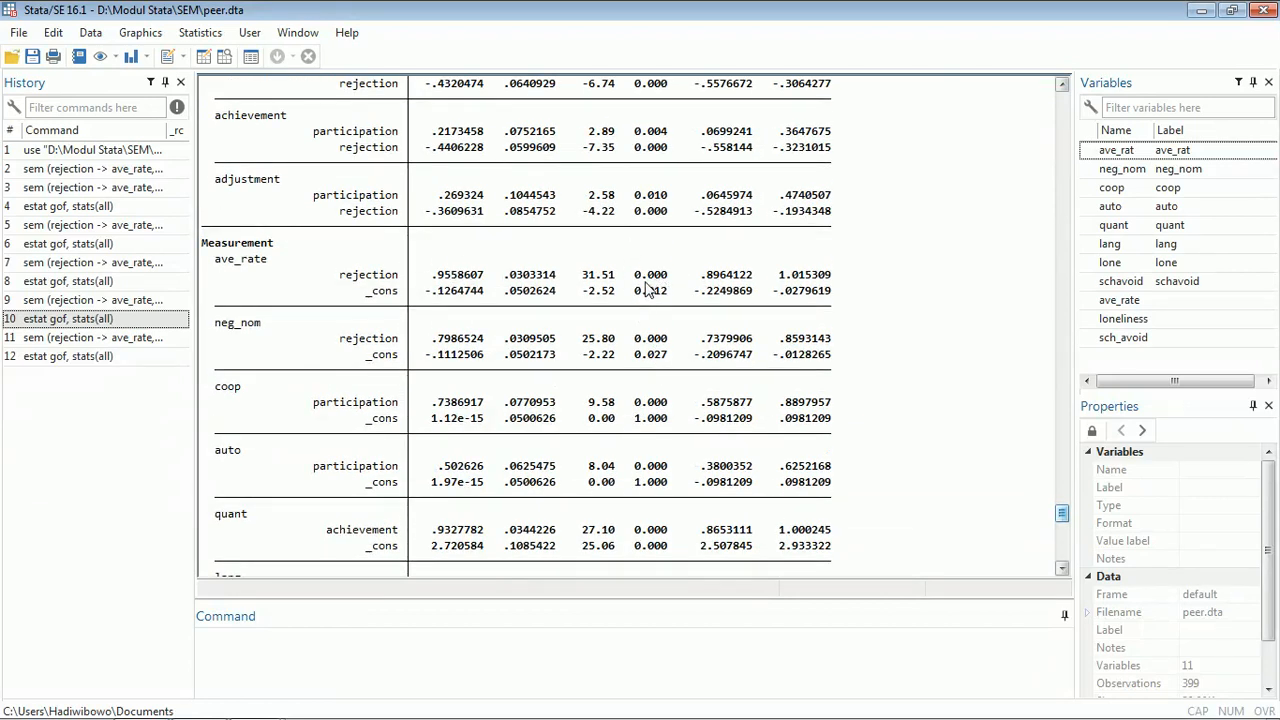
scroll(655, 290, "down", 1)
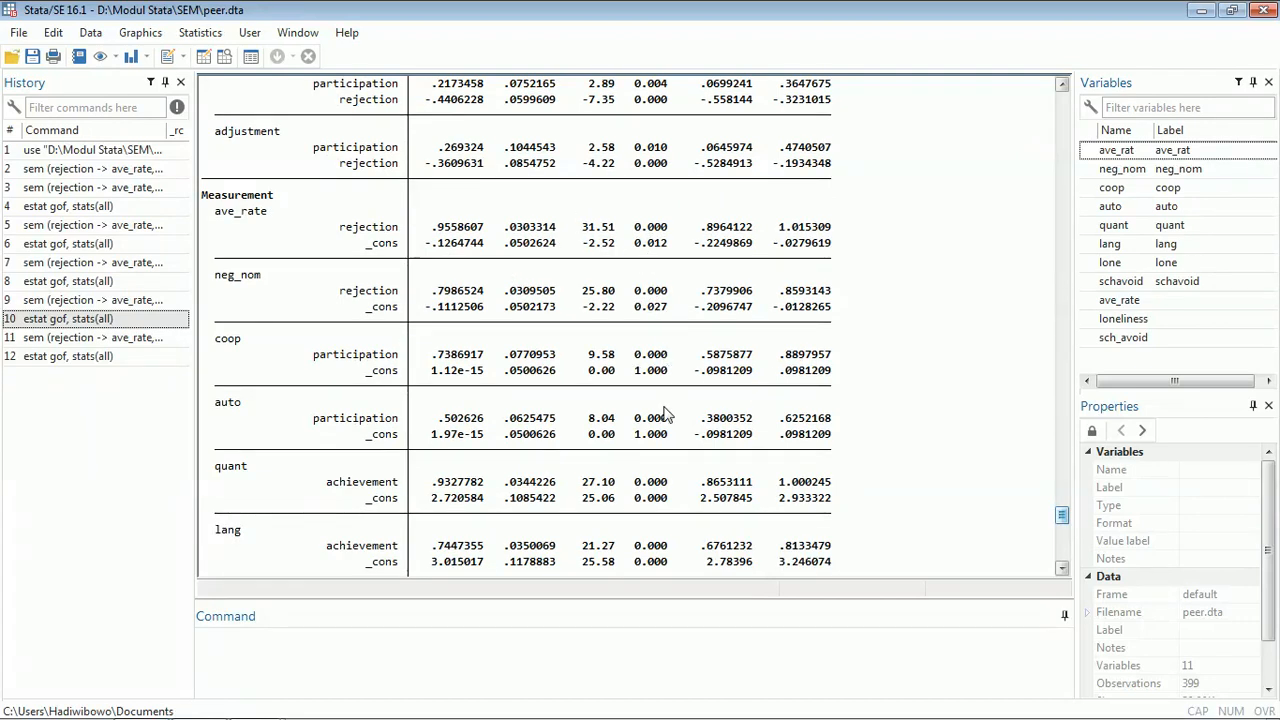
scroll(680, 510, "down", 4)
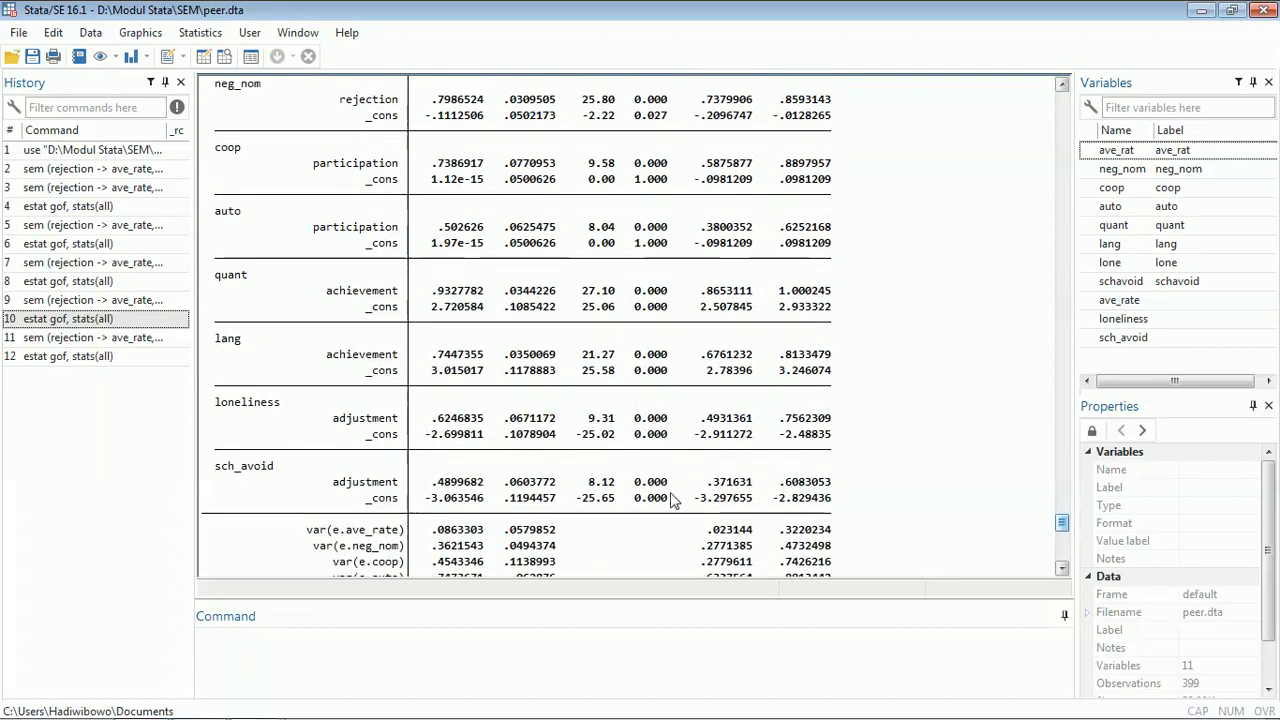
mouse_move(256, 702)
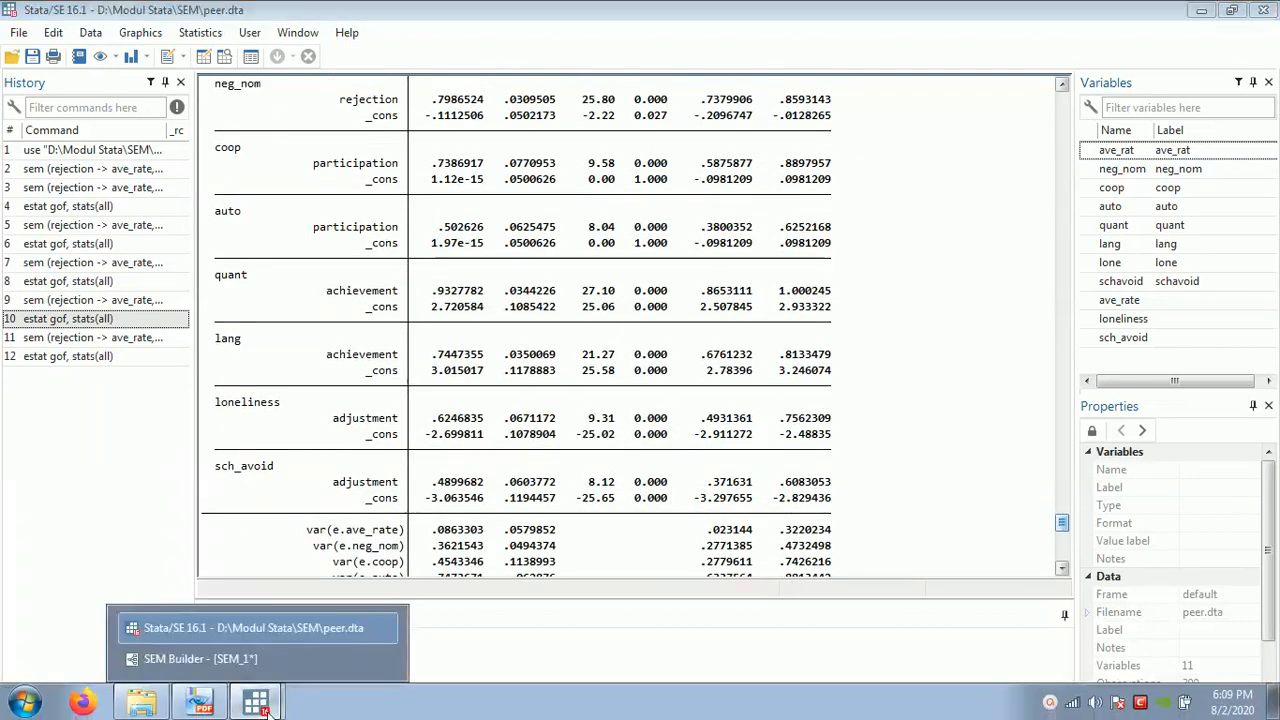
left_click(271, 660)
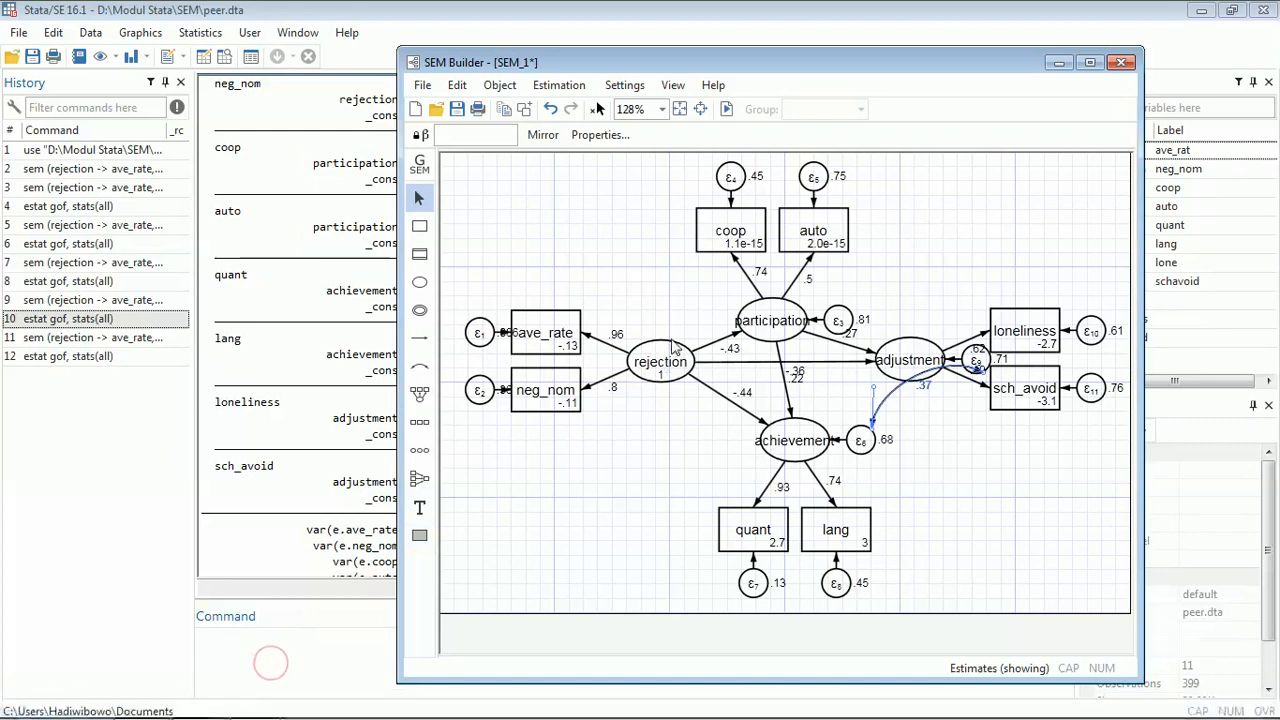